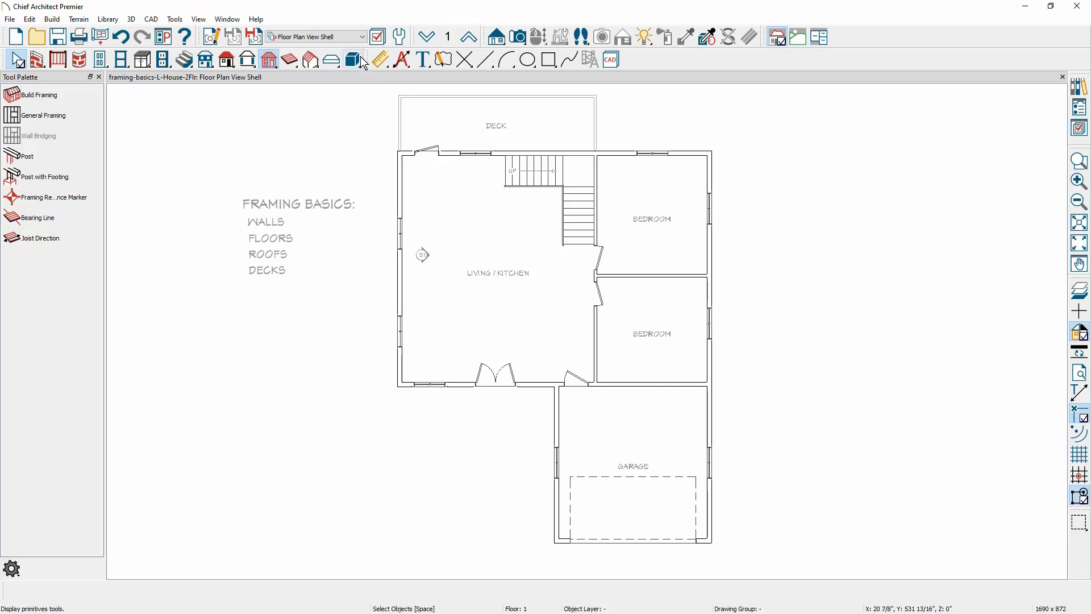
# Switch the plan to the Framing, Floor Plan View and open the Build Framing settings.
pyautogui.click(362, 37)
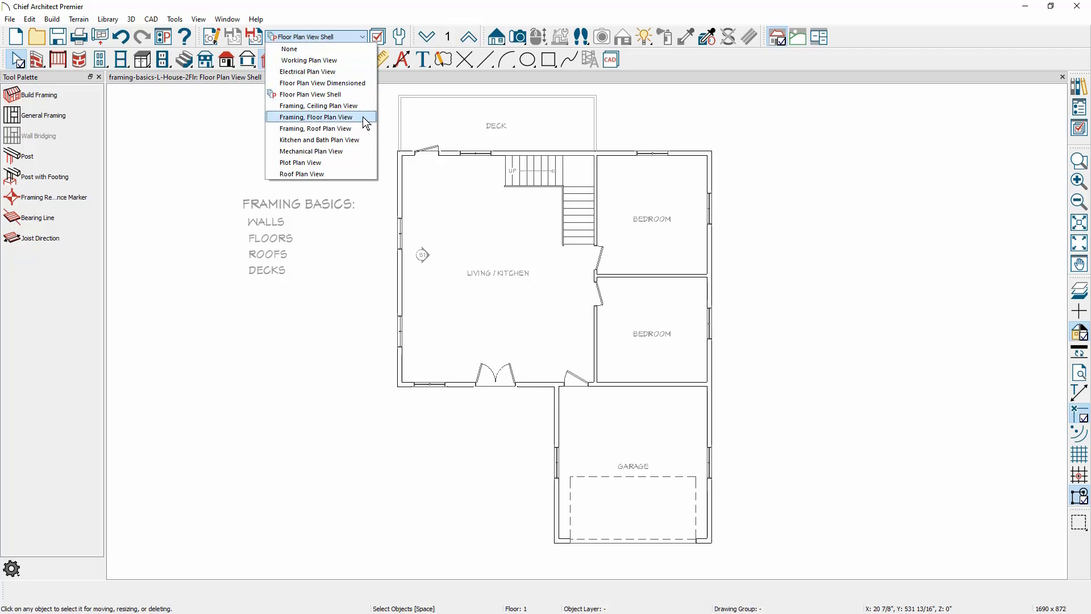
pyautogui.click(341, 117)
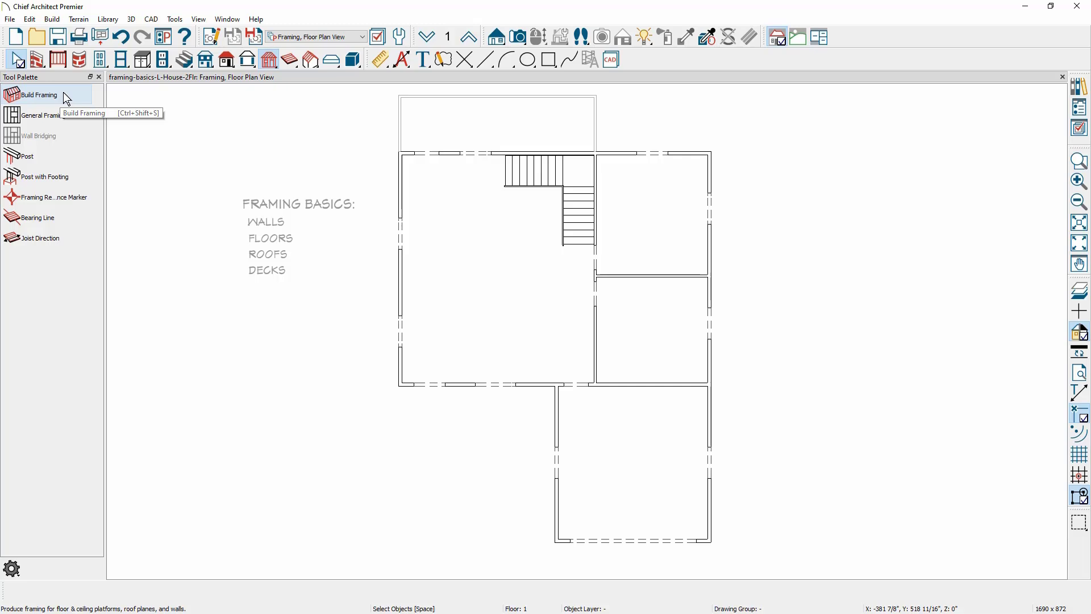
pyautogui.click(55, 20)
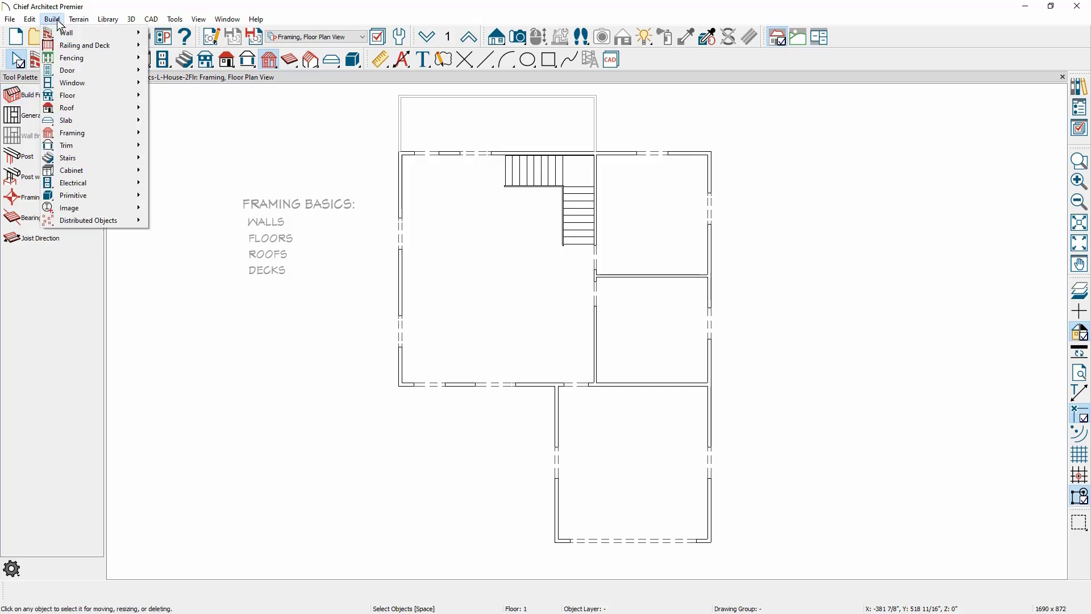
pyautogui.moveTo(79, 133)
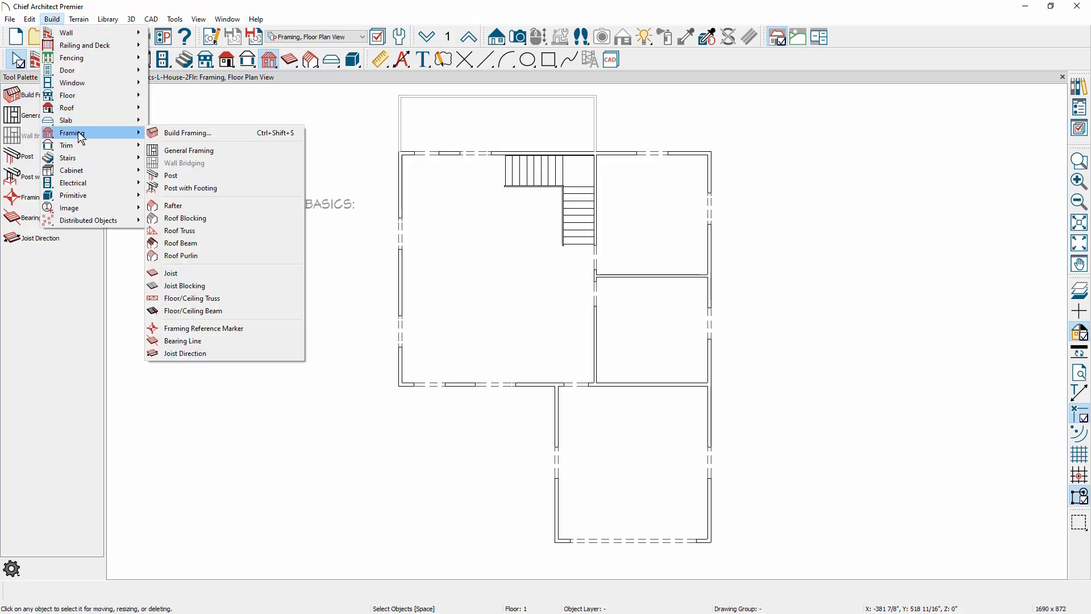
pyautogui.click(238, 142)
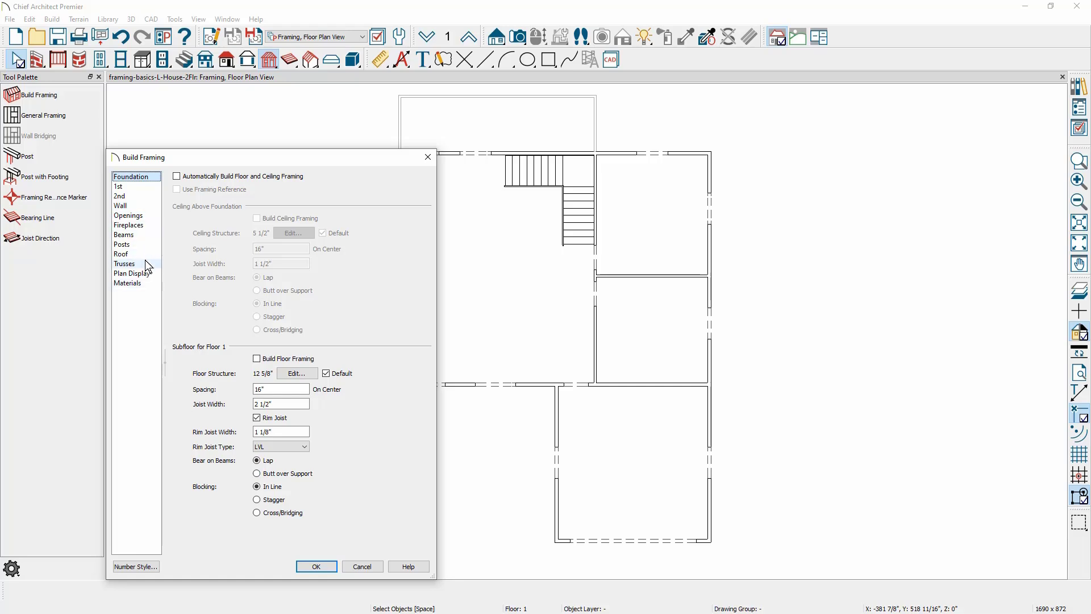
# Turn on automatic building of wall framing in the wall framing settings and apply it to the plan.
pyautogui.click(147, 209)
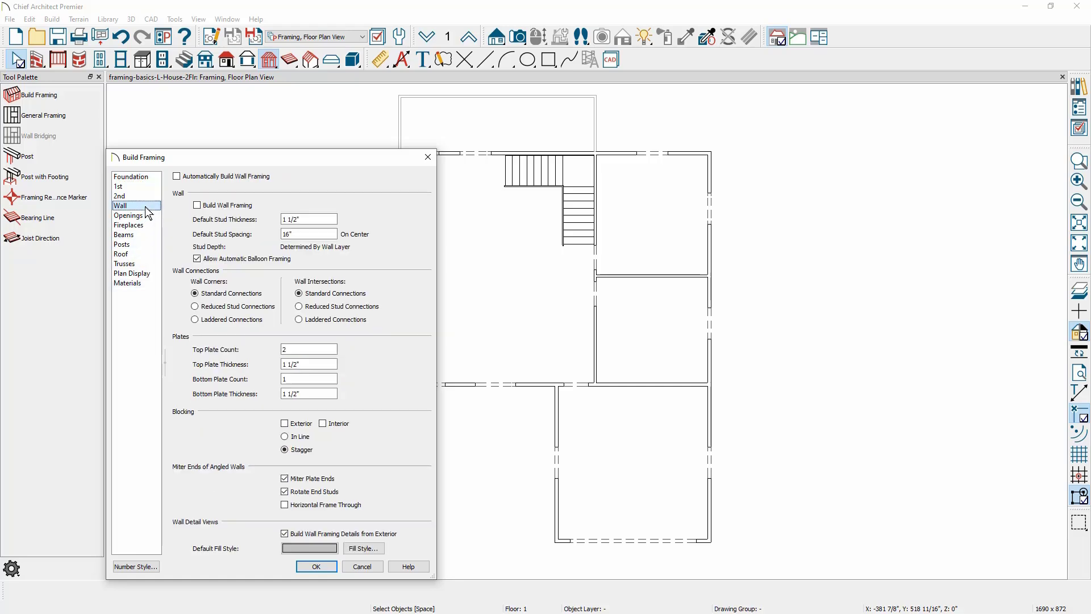
pyautogui.click(176, 178)
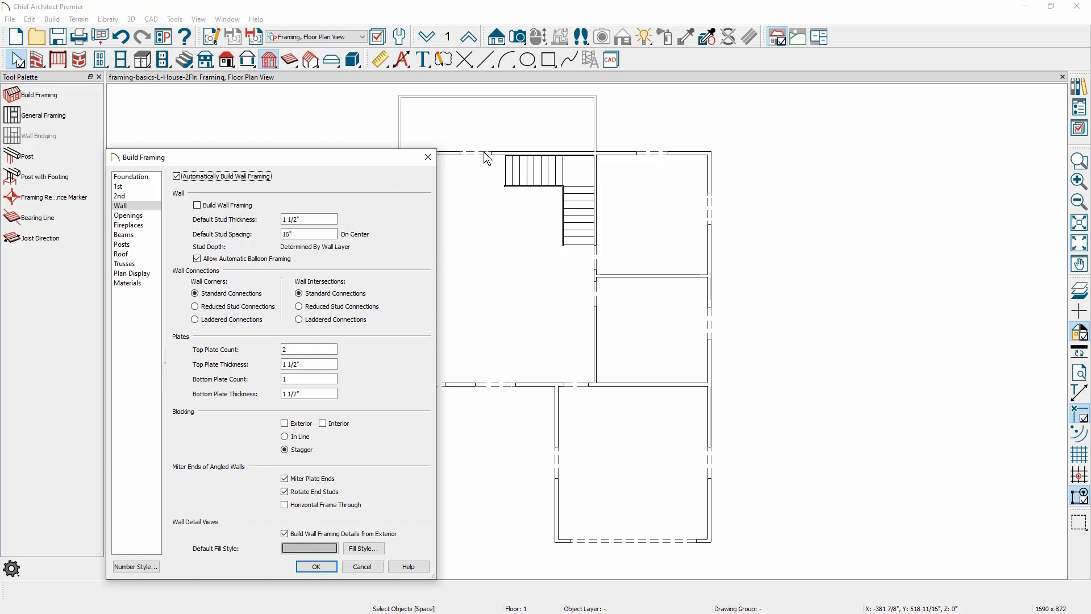
pyautogui.click(314, 222)
pyautogui.click(311, 234)
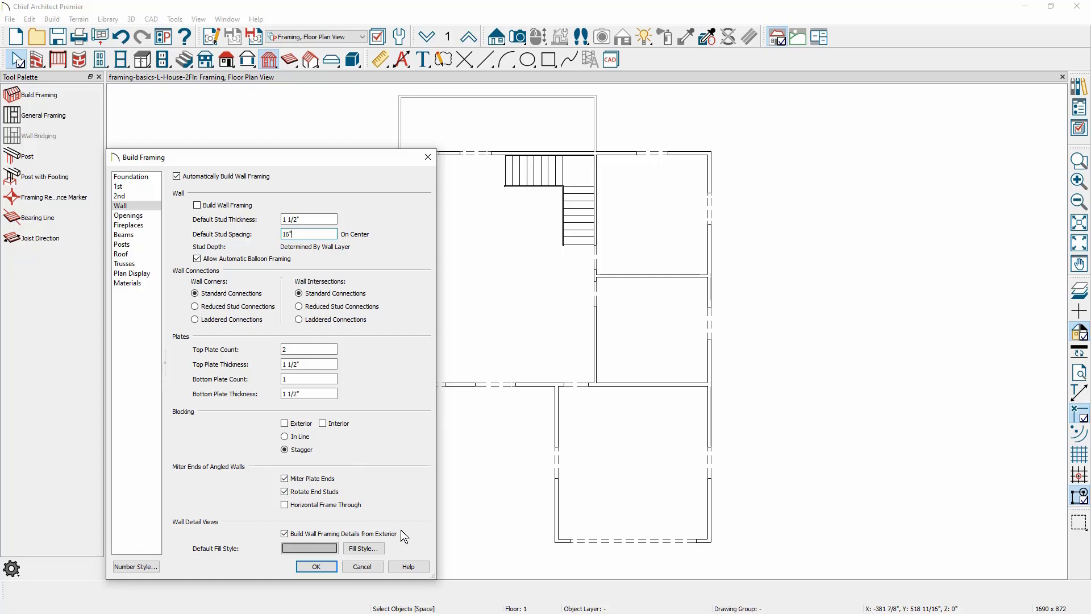
pyautogui.click(317, 566)
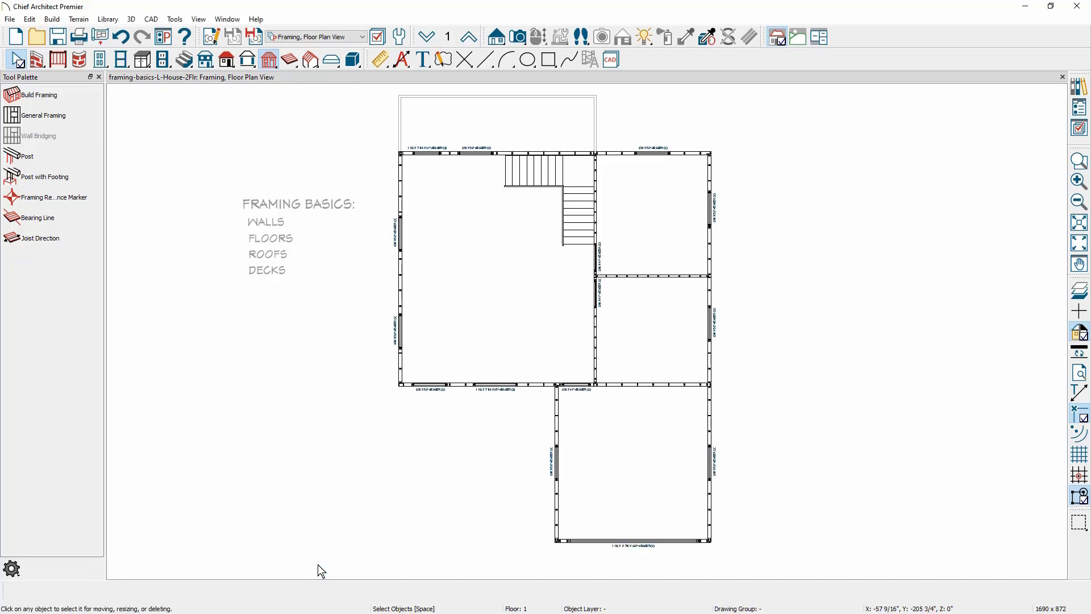
# Inspect the framed upper-left corner in plan, and create a Perspective Framing Overview of the whole house.
pyautogui.click(1077, 165)
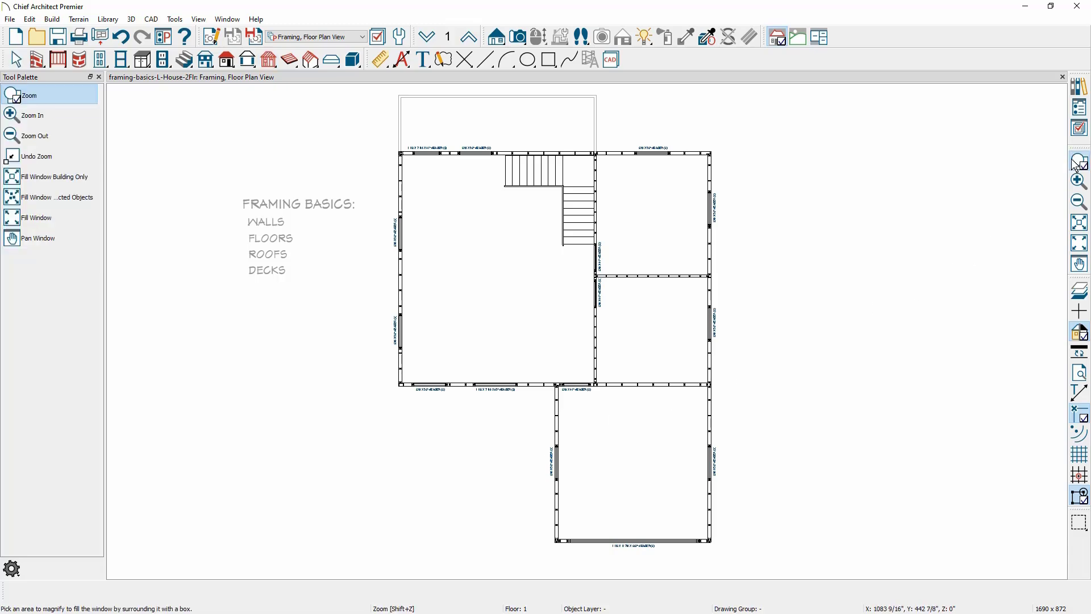
pyautogui.moveTo(493, 137); pyautogui.dragTo(363, 244)
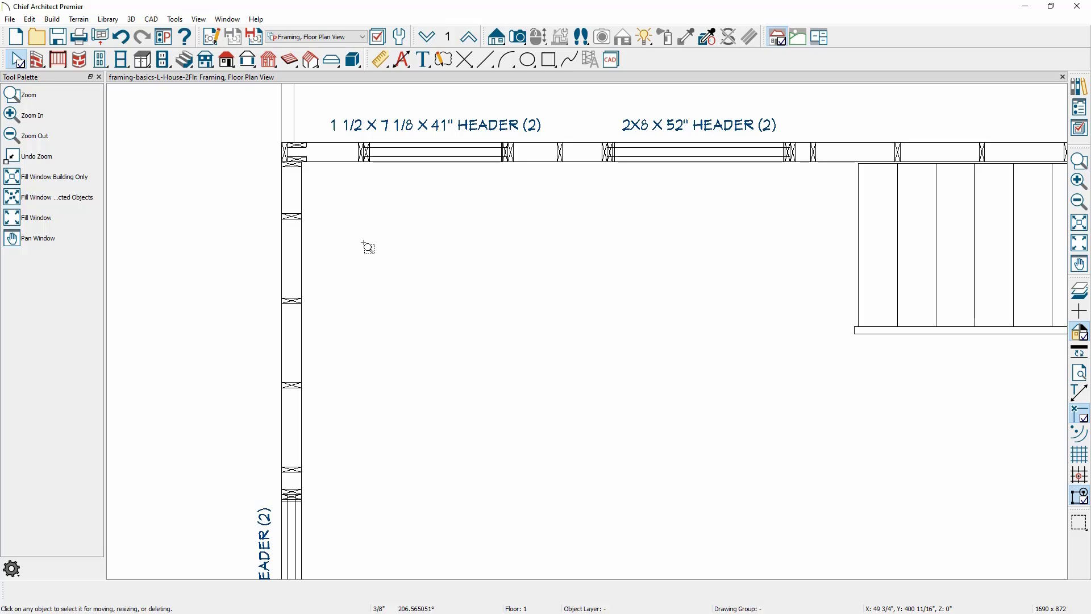
pyautogui.click(521, 36)
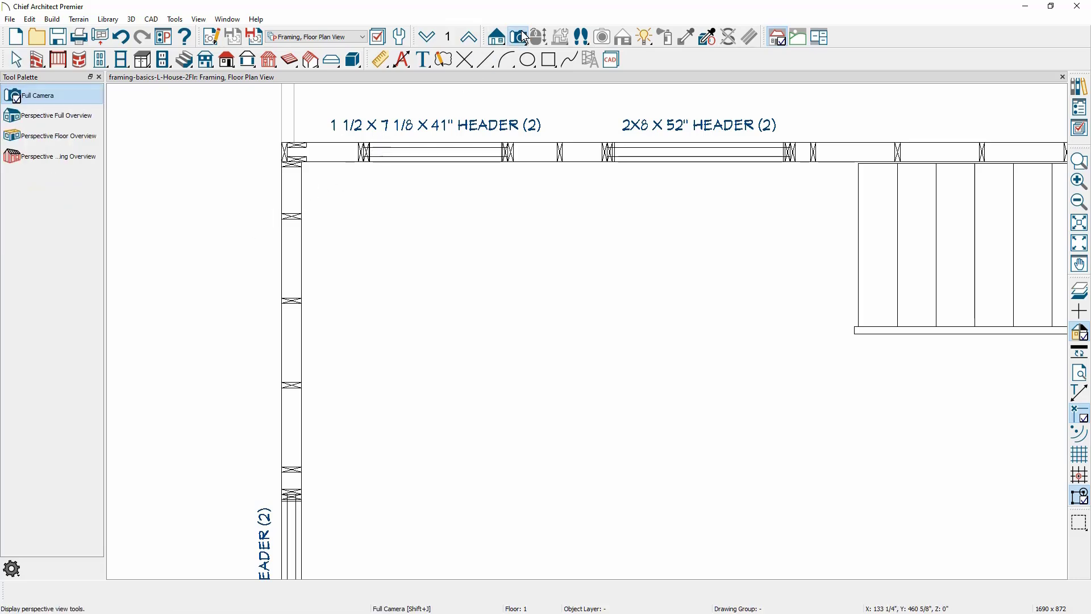
pyautogui.click(77, 162)
pyautogui.moveTo(714, 361); pyautogui.dragTo(625, 360)
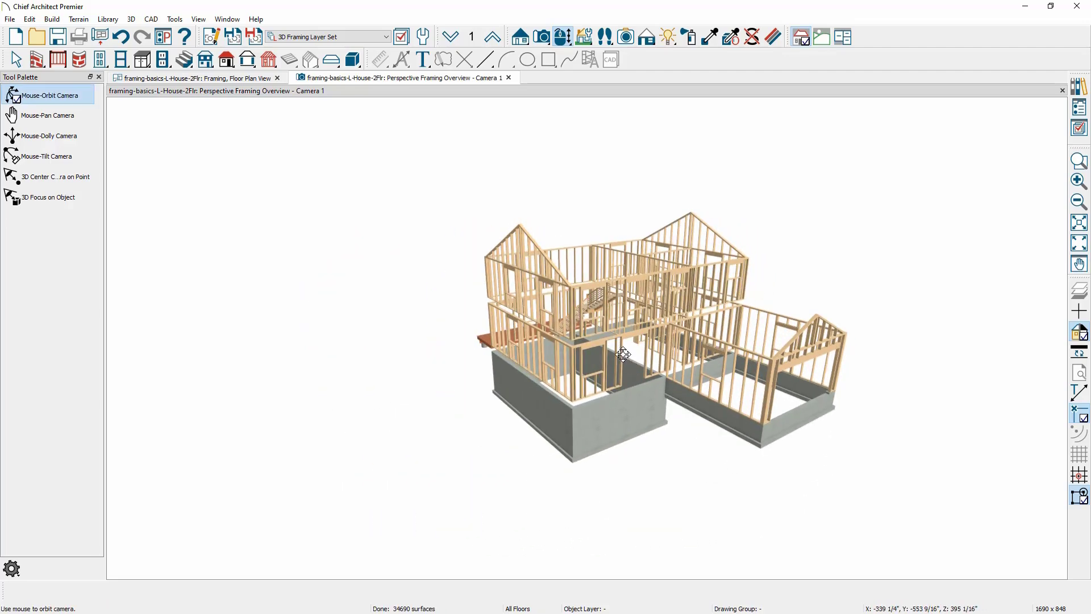
pyautogui.scroll(3, 588, 331)
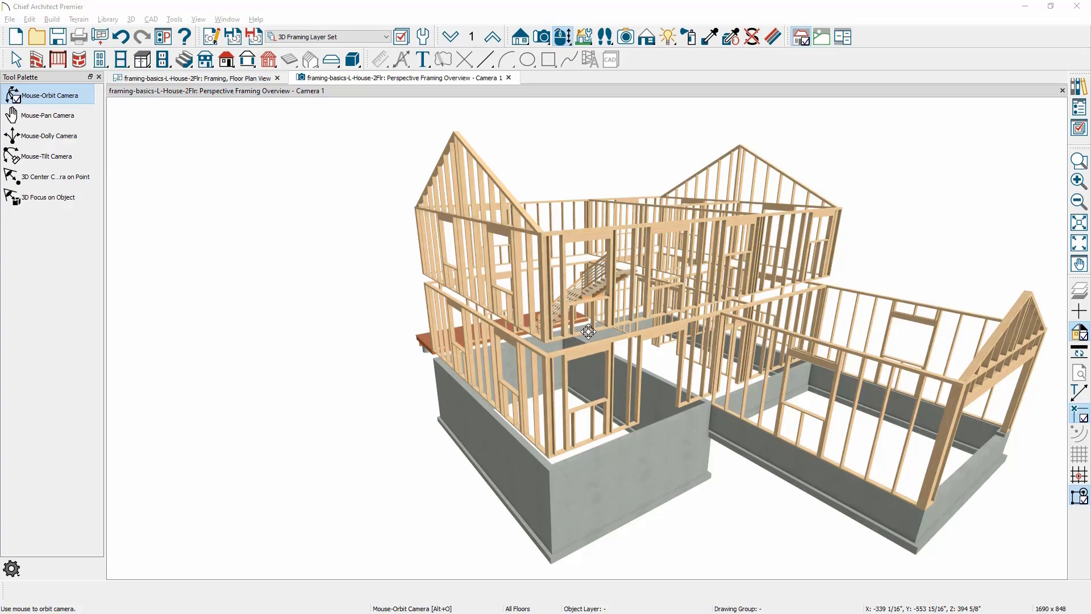
# Tile the plan and camera views side by side, and open a wall detail of the living area's left exterior wall.
pyautogui.hotkey('alt', 'w')
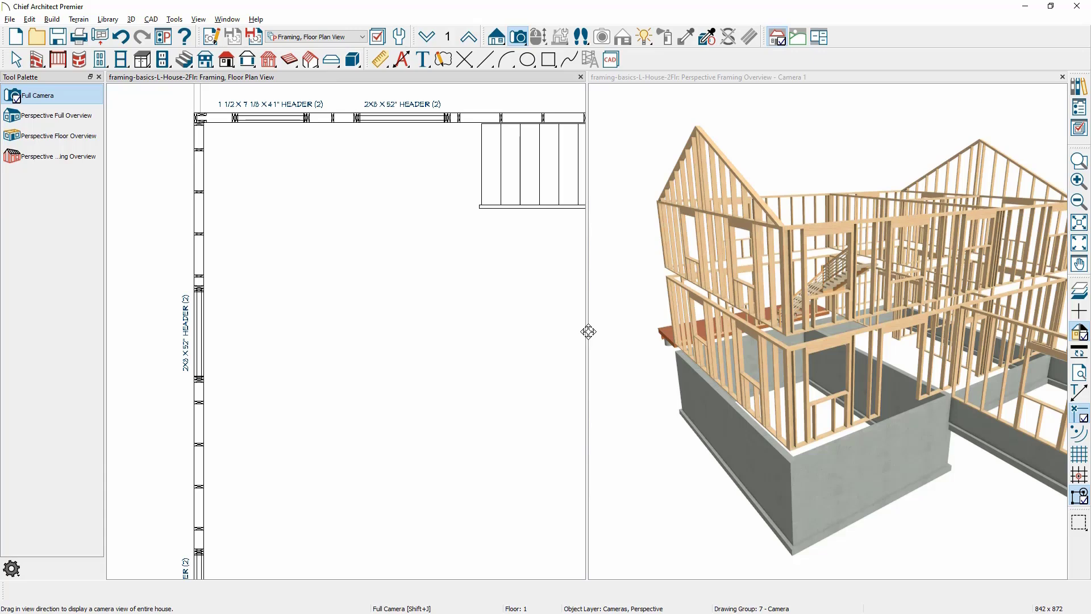
pyautogui.click(198, 189)
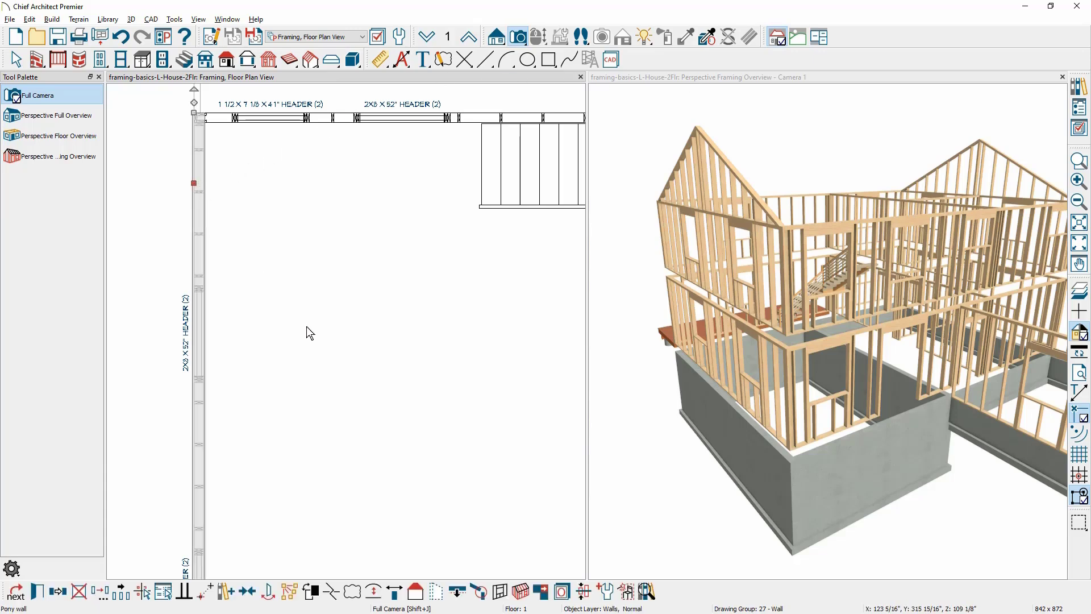
pyautogui.click(498, 591)
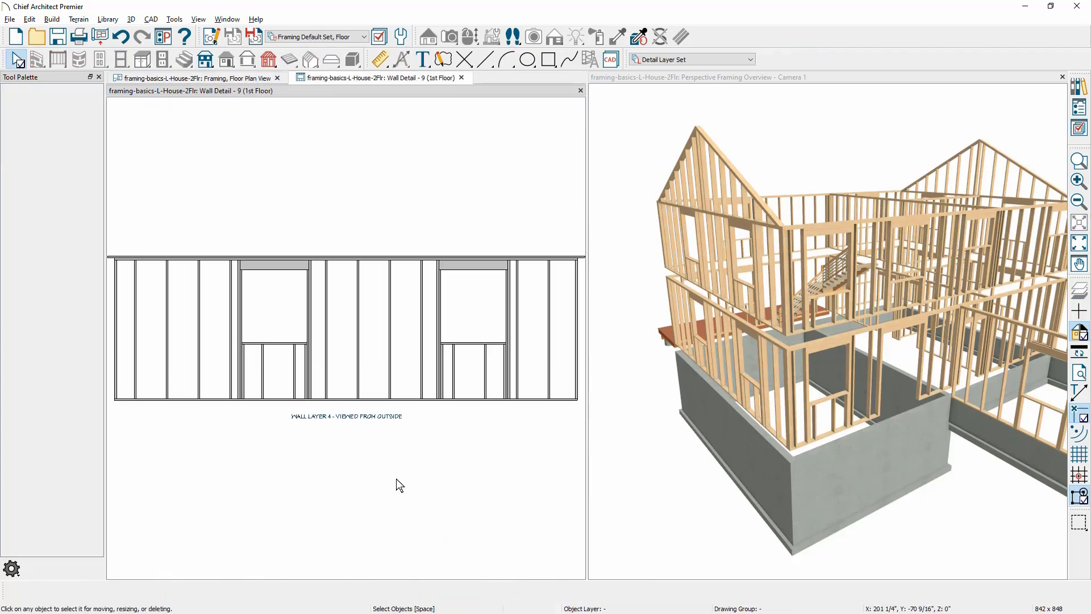
pyautogui.scroll(2, 371, 444)
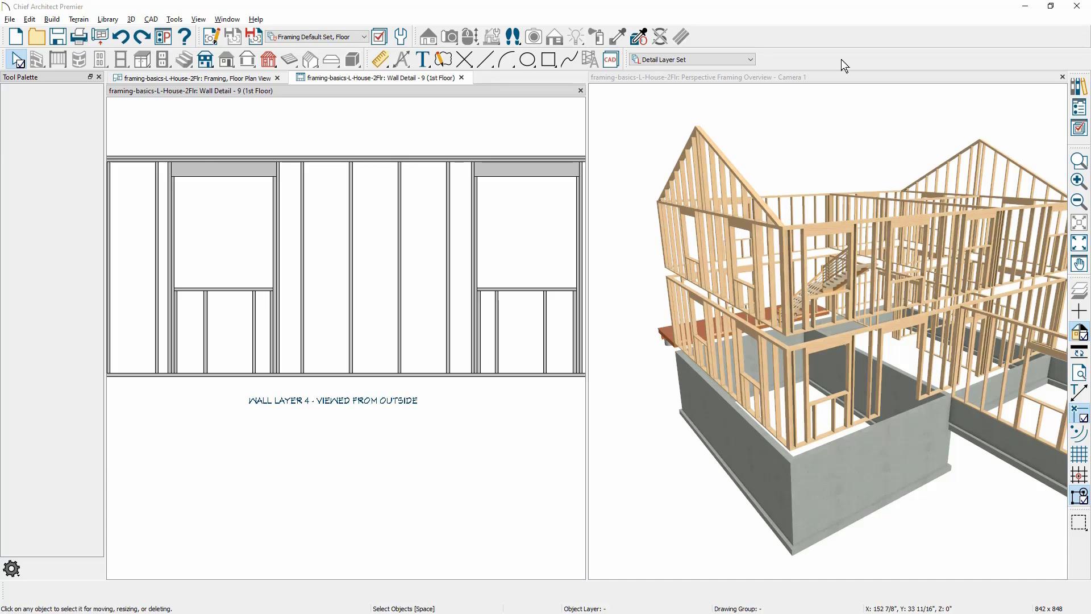
# Turn on display of the Windows layer in the 3D Framing Layer Set for the perspective framing view.
pyautogui.click(868, 76)
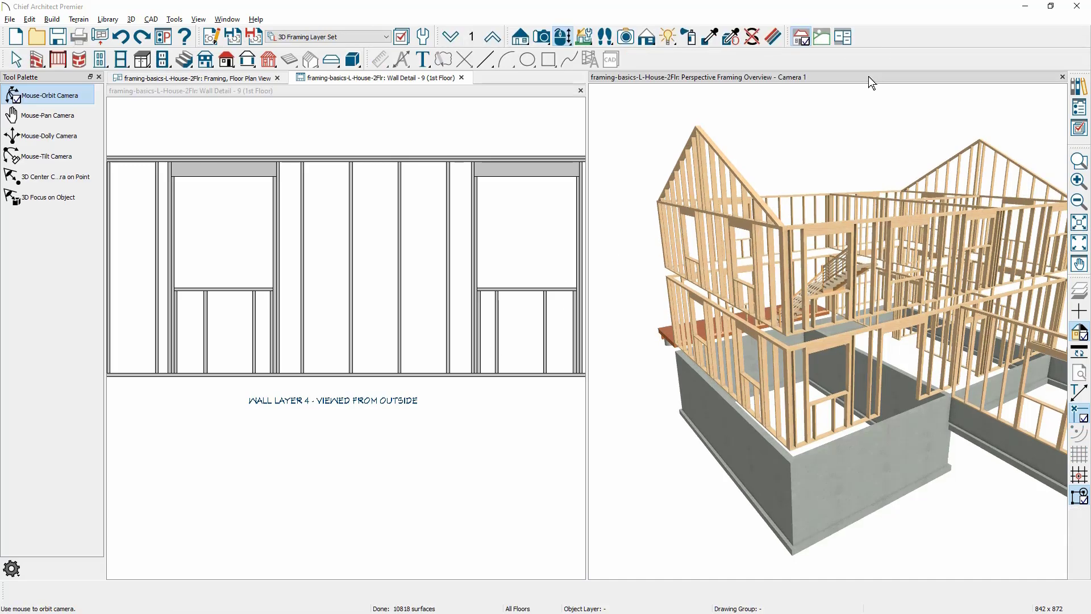
pyautogui.click(1079, 130)
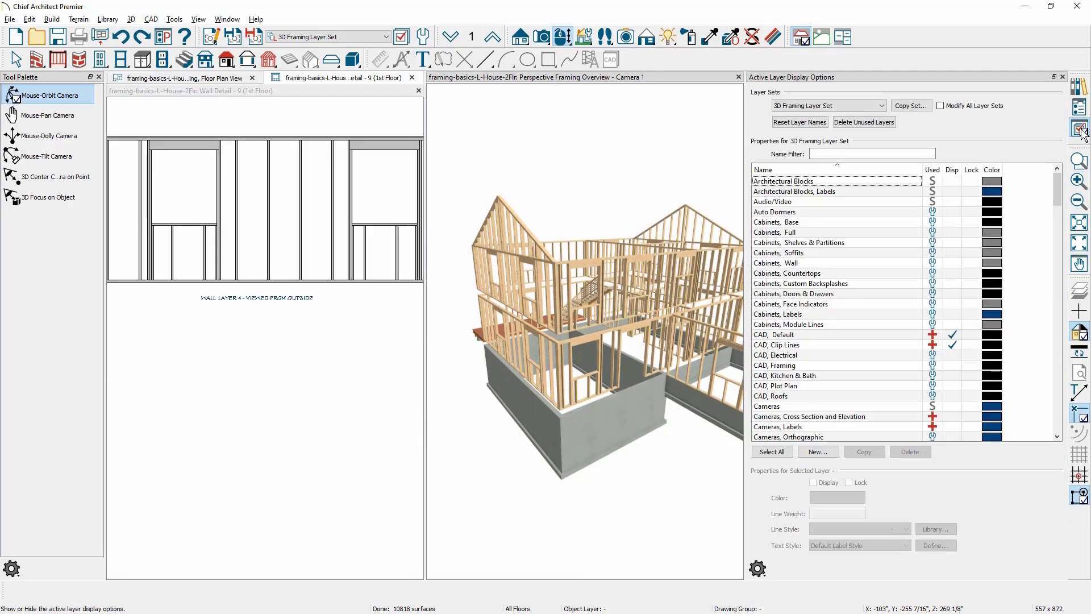
pyautogui.click(822, 282)
pyautogui.scroll(-20, 822, 281)
pyautogui.click(822, 281)
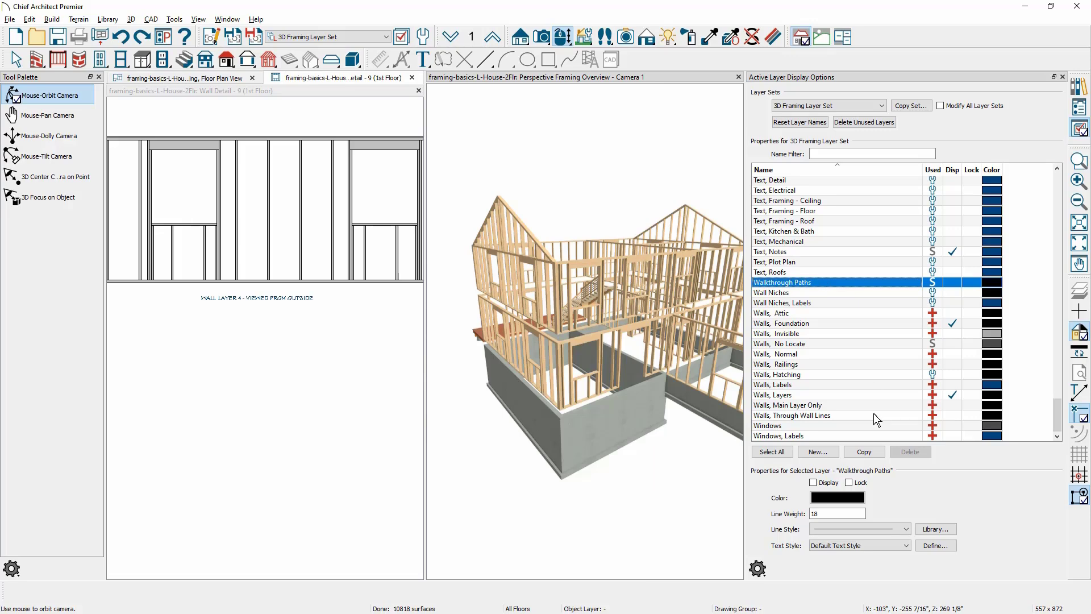
pyautogui.click(952, 425)
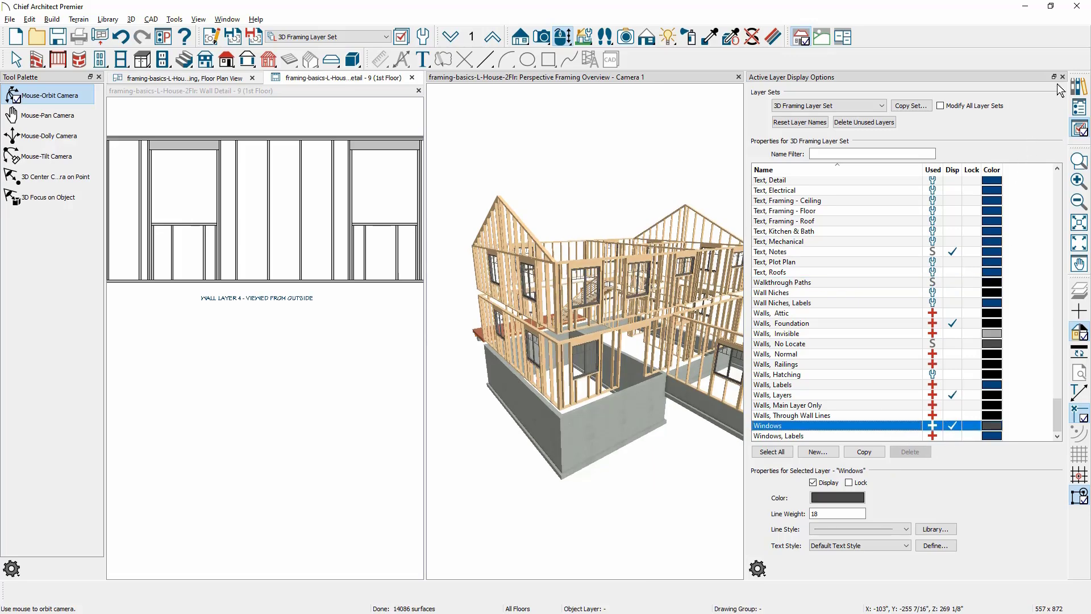
pyautogui.click(1063, 77)
# Open the specification of the first-floor left window in the gable-end wall and examine its header type, thickness and count options.
pyautogui.moveTo(715, 325); pyautogui.dragTo(802, 339)
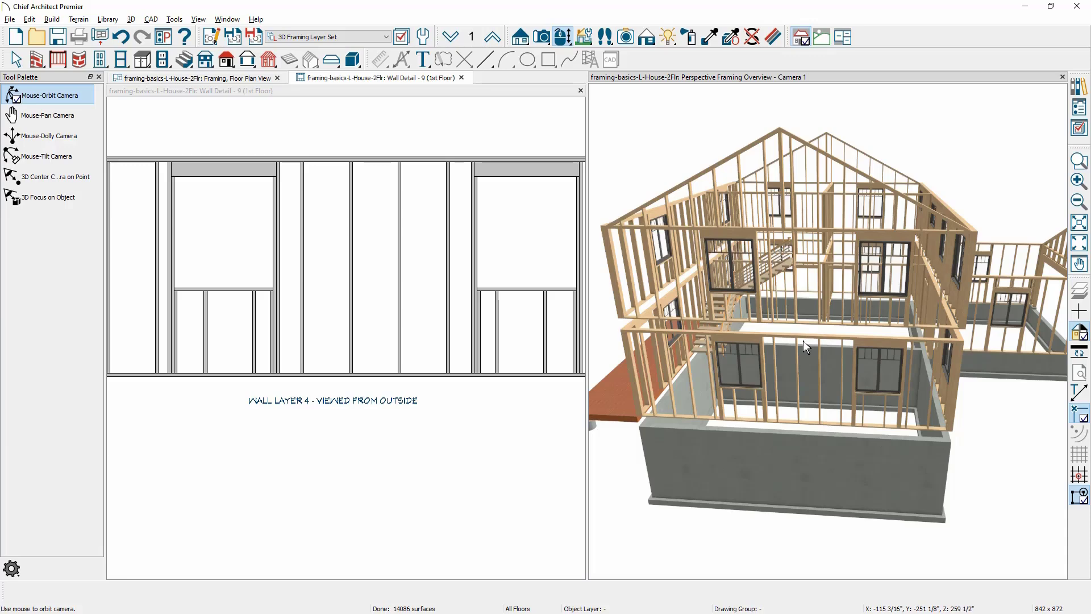
pyautogui.press('space')
pyautogui.click(744, 376)
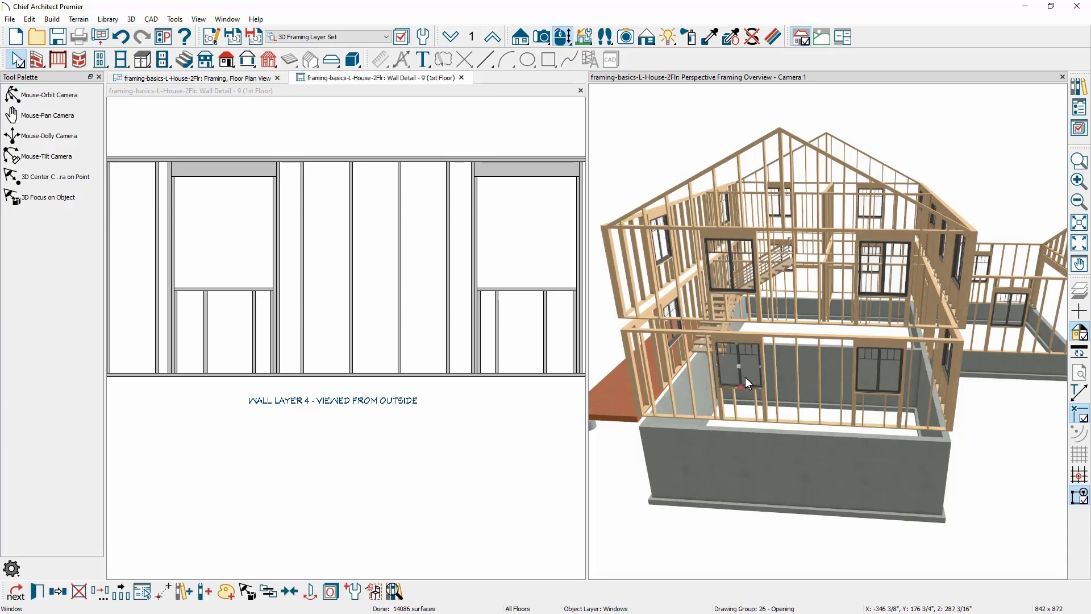
pyautogui.doubleClick(744, 376)
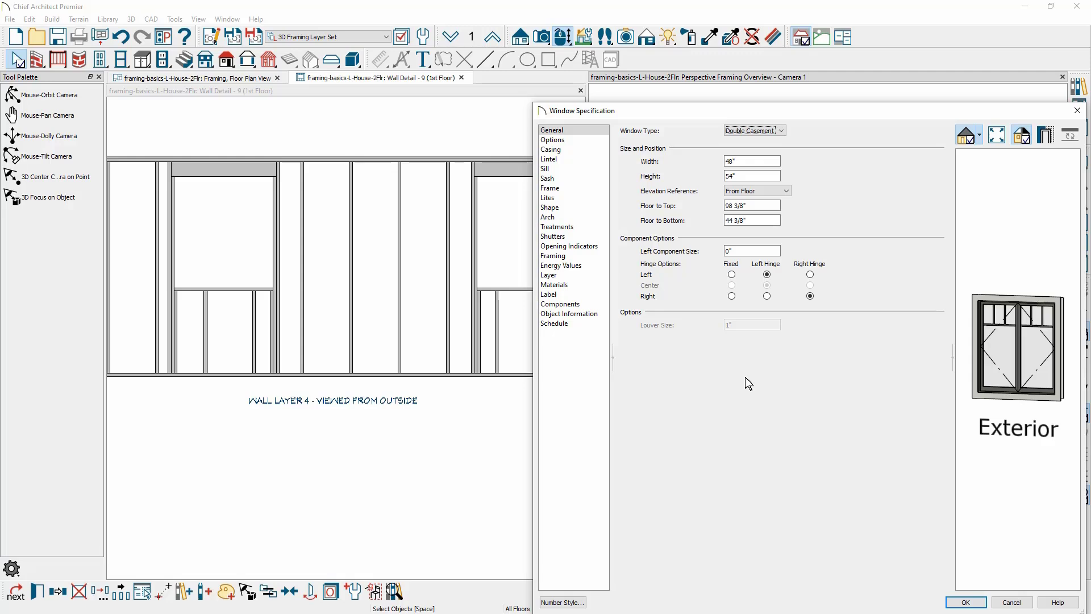
pyautogui.click(596, 260)
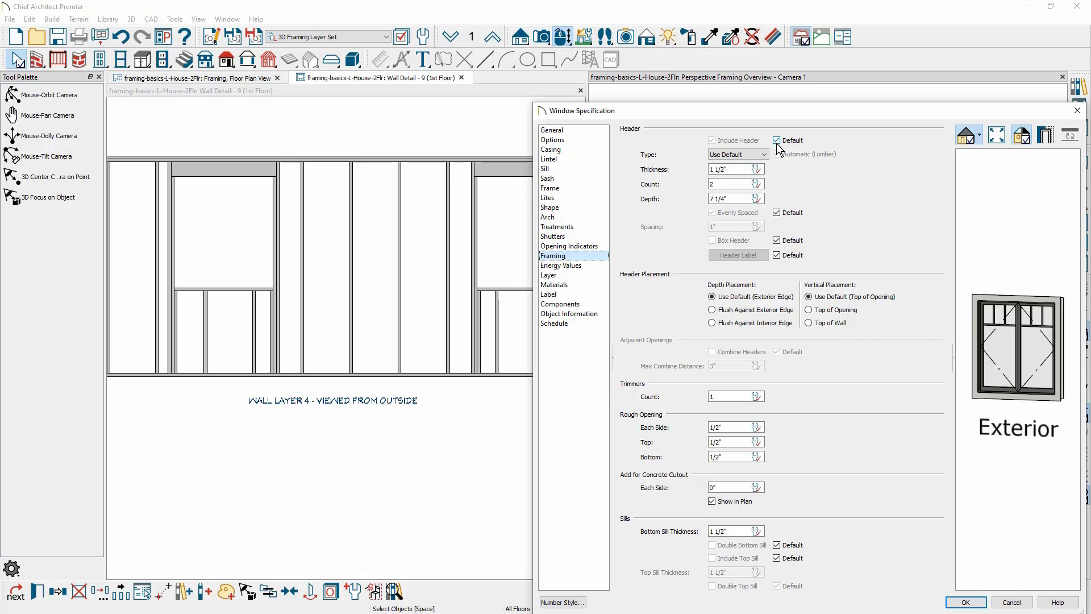
pyautogui.click(757, 155)
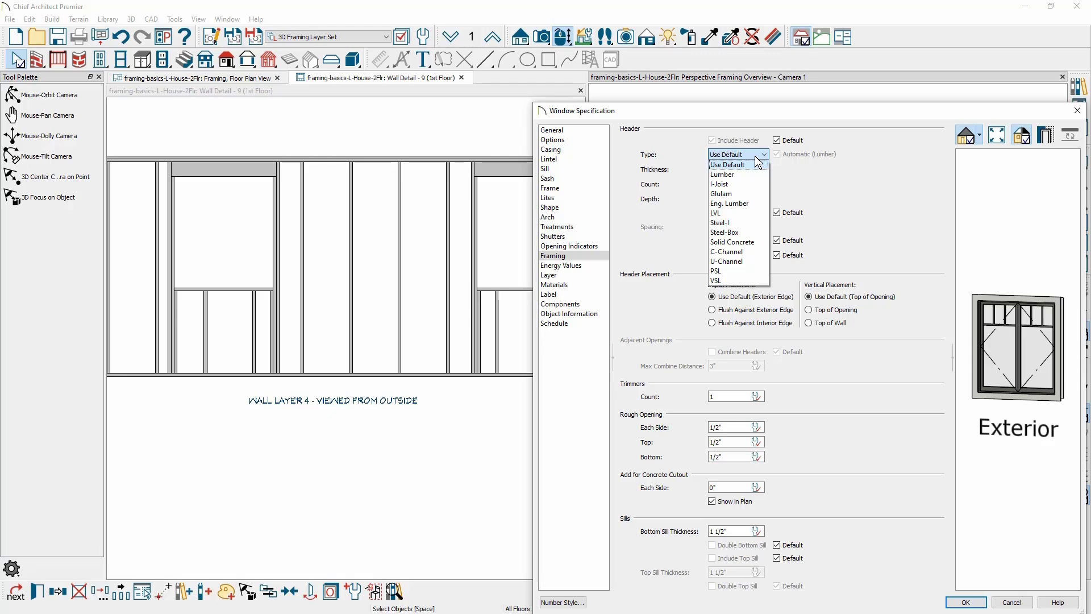
pyautogui.click(824, 182)
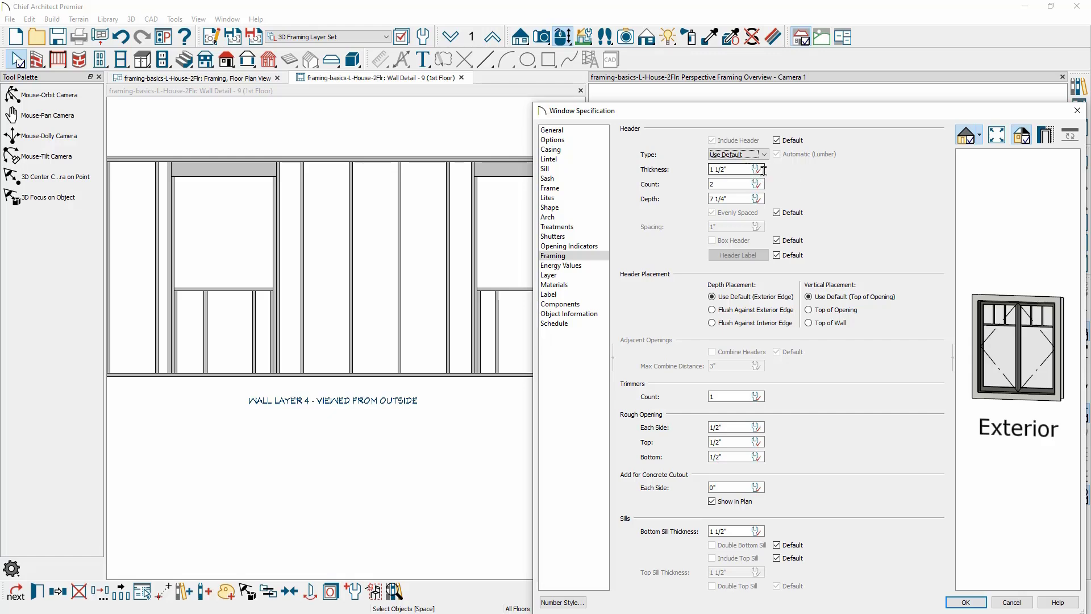
pyautogui.press('Tab')
pyautogui.click(741, 182)
# Lower the window by 24", giving a Floor to Top height of 74 3/8", and apply the change.
pyautogui.click(559, 130)
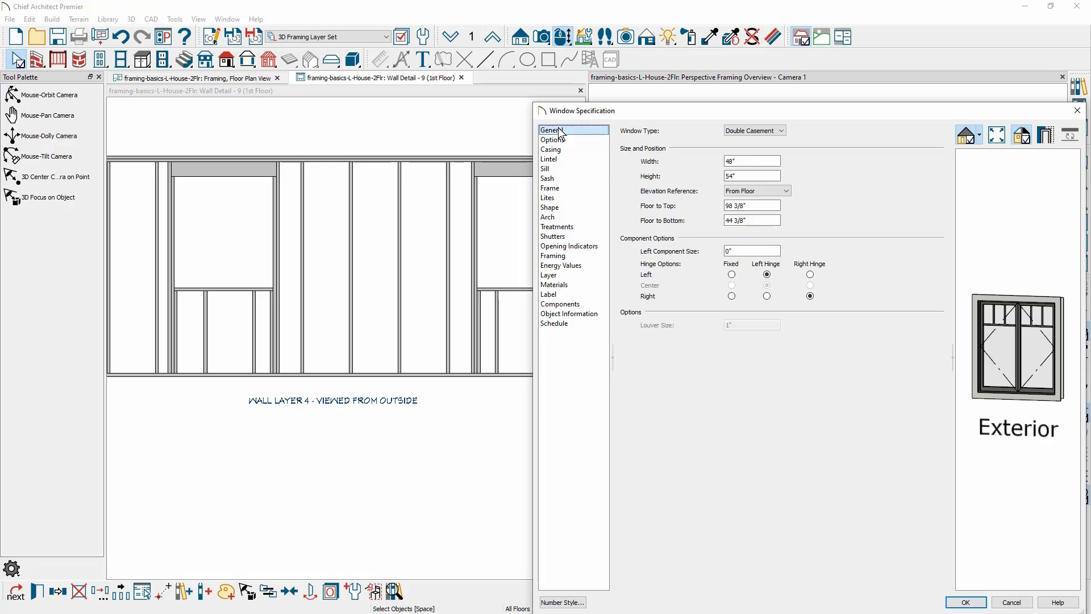
pyautogui.moveTo(726, 205); pyautogui.dragTo(763, 205)
pyautogui.click(763, 205)
pyautogui.write('-24')
pyautogui.press('Tab')
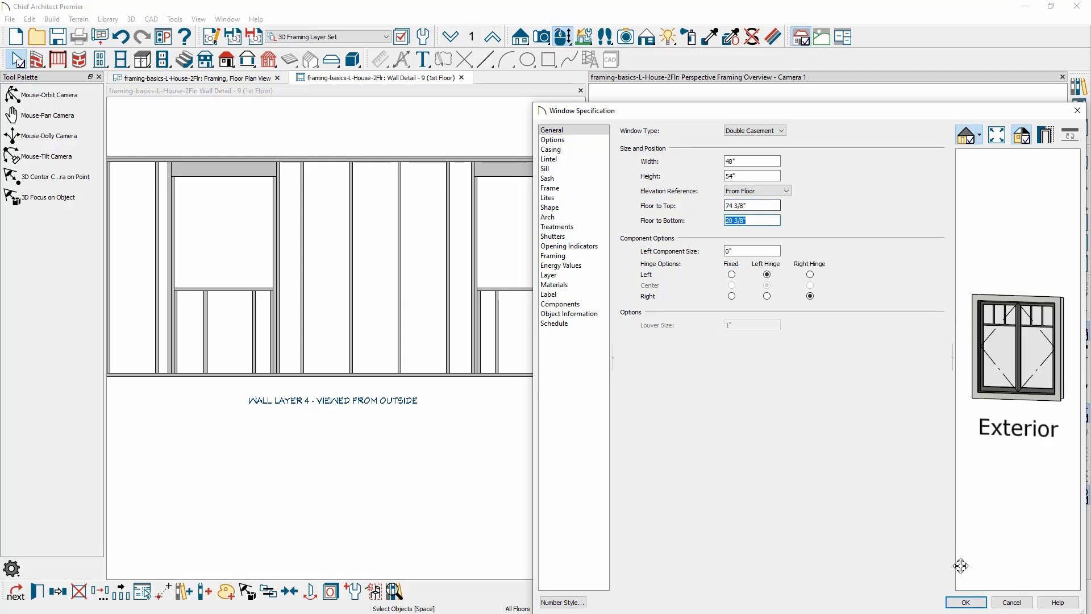
pyautogui.click(967, 602)
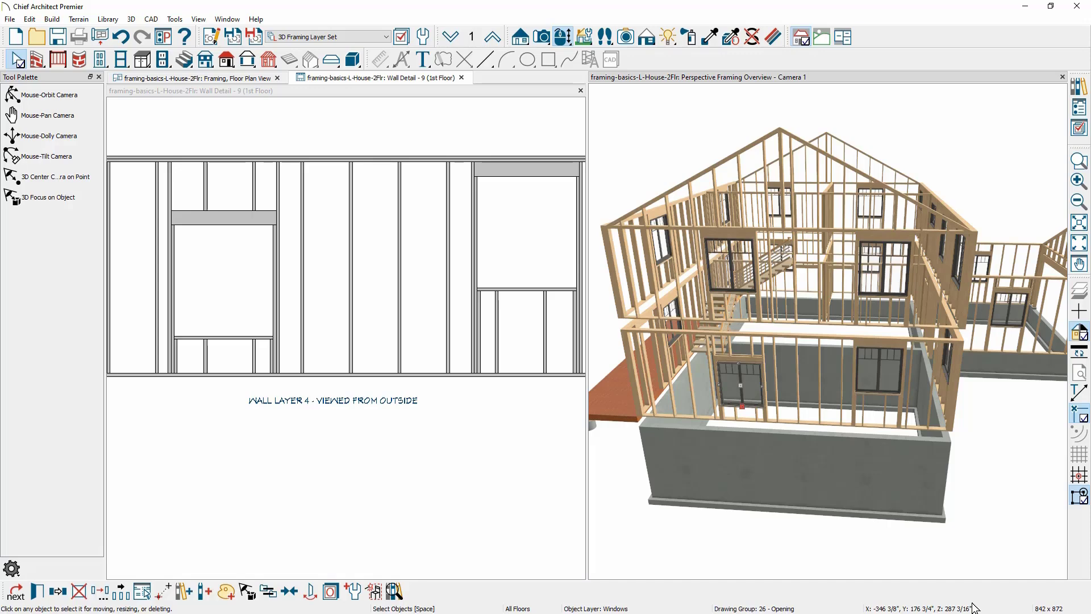
# Set the lowered window's header vertical placement to Top of Wall in its framing specification.
pyautogui.hotkey('ctrl', 'e')
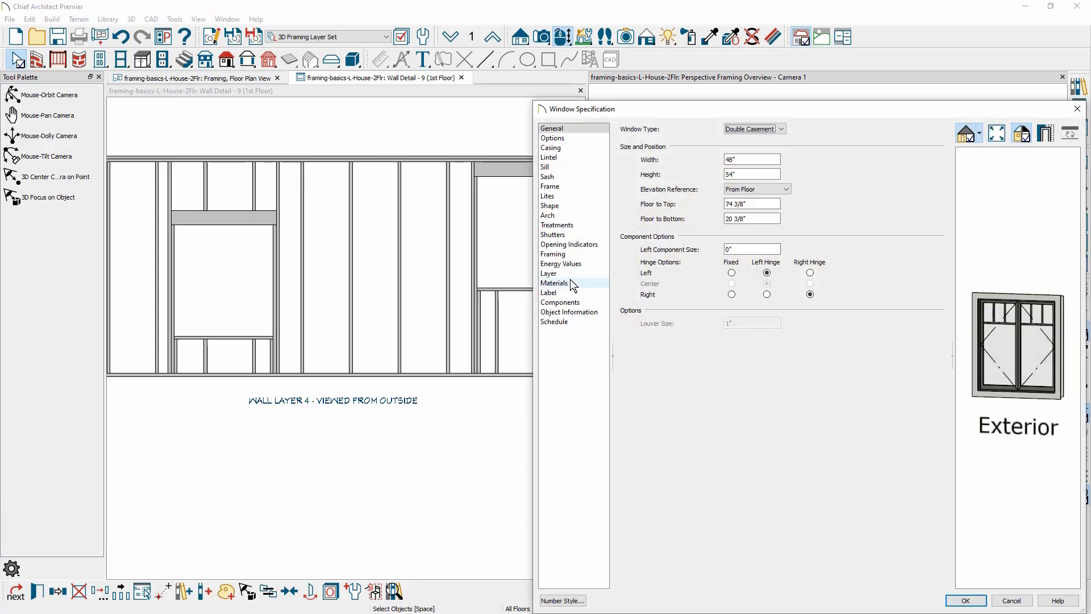
pyautogui.click(568, 254)
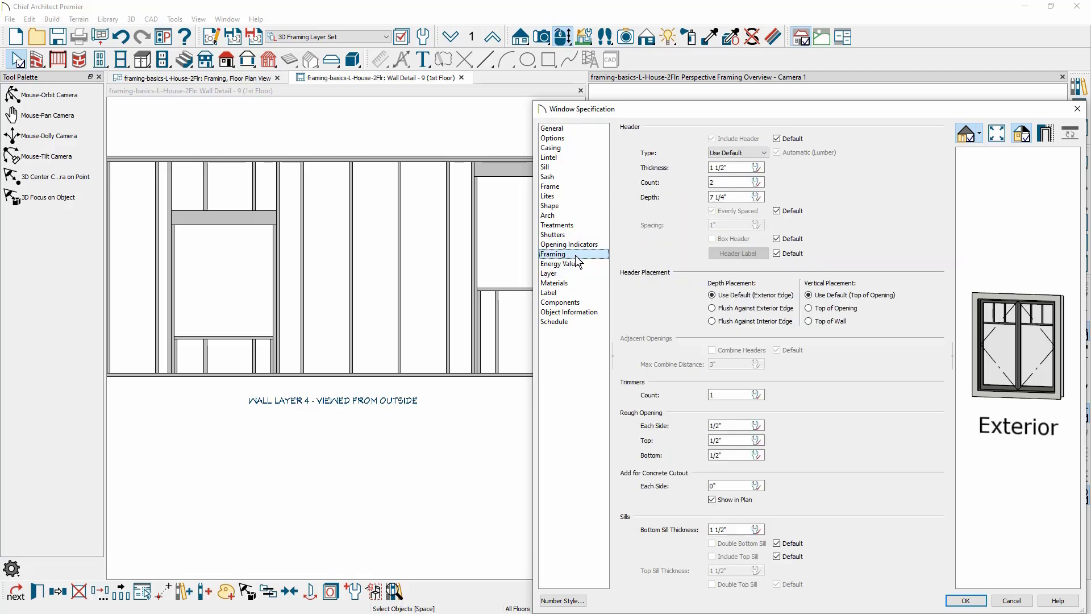
pyautogui.click(842, 323)
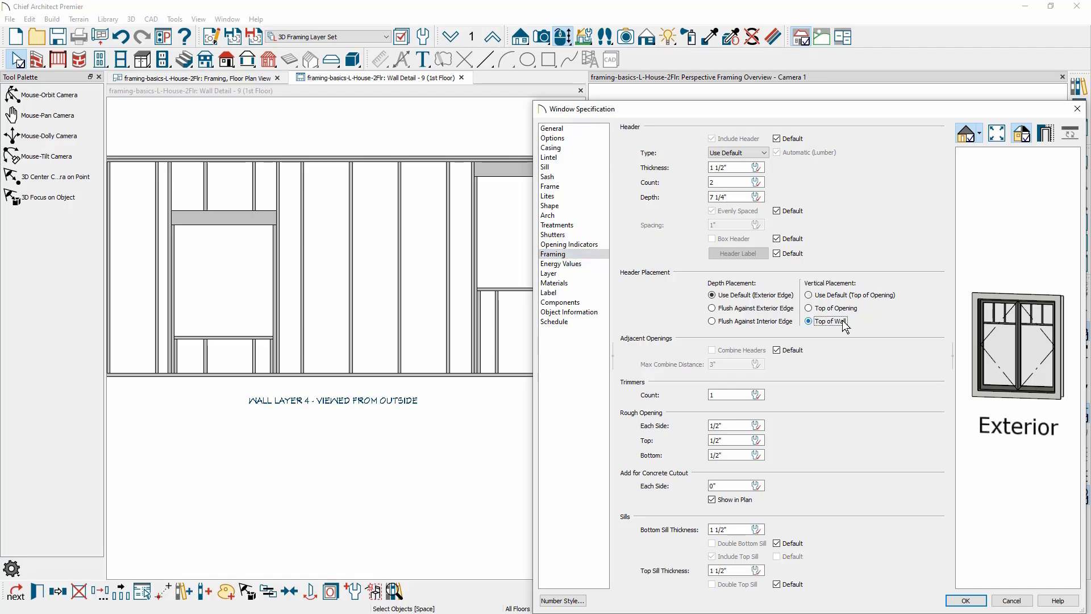
pyautogui.click(957, 600)
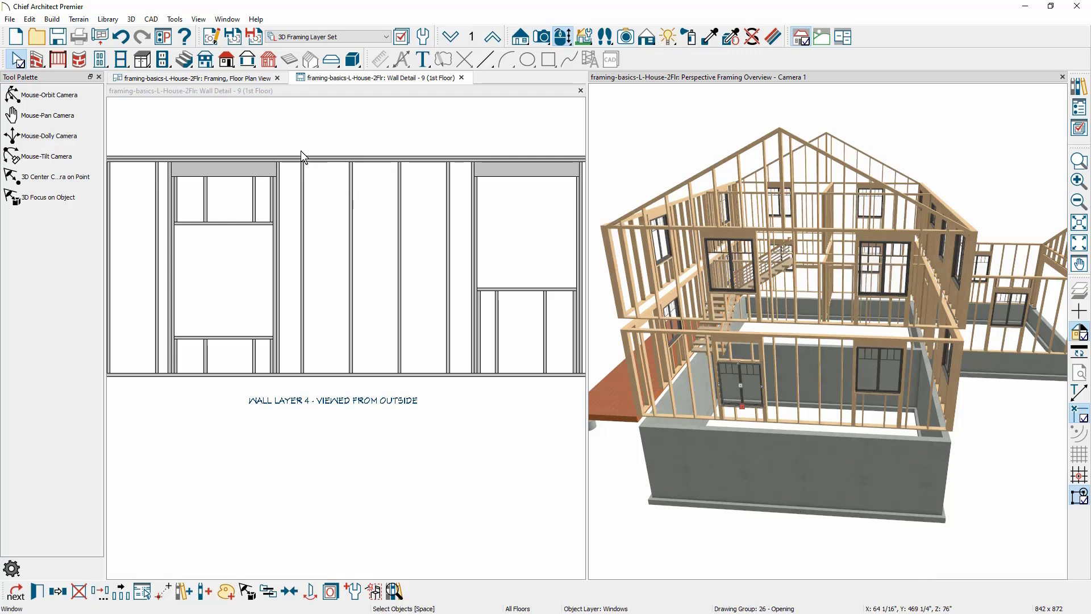
# Open the Build Framing settings for openings and review the header depths assigned to each span width.
pyautogui.click(265, 62)
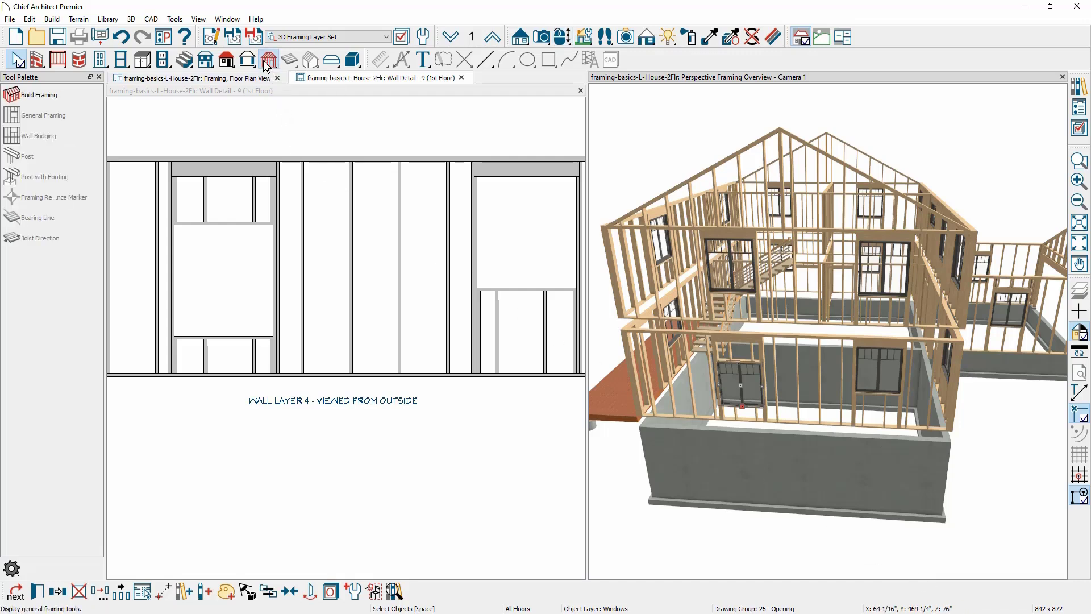
pyautogui.click(49, 98)
pyautogui.click(127, 215)
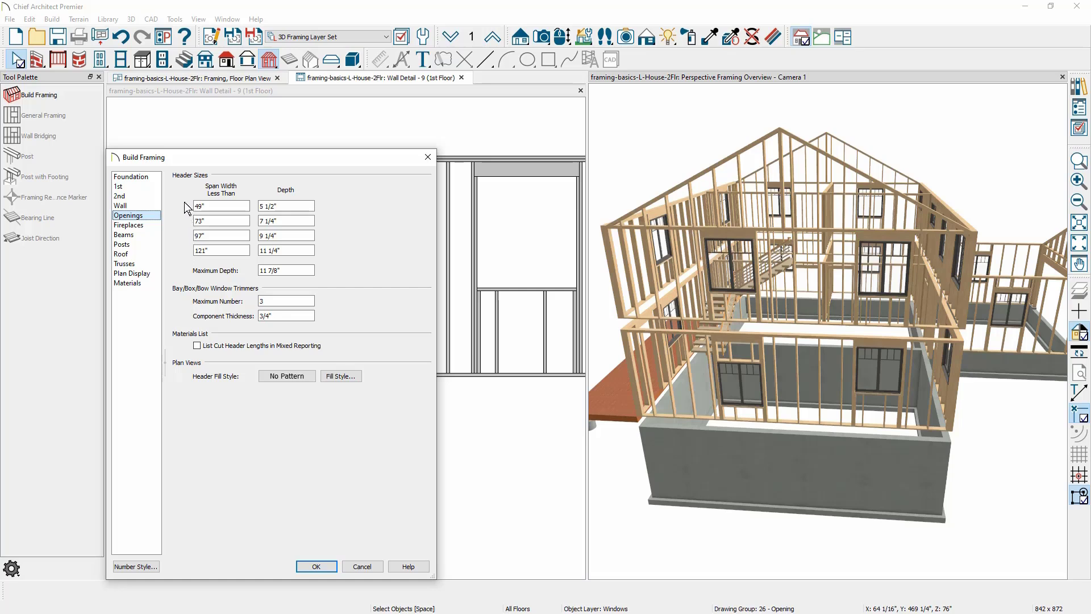
pyautogui.click(288, 207)
pyautogui.click(317, 566)
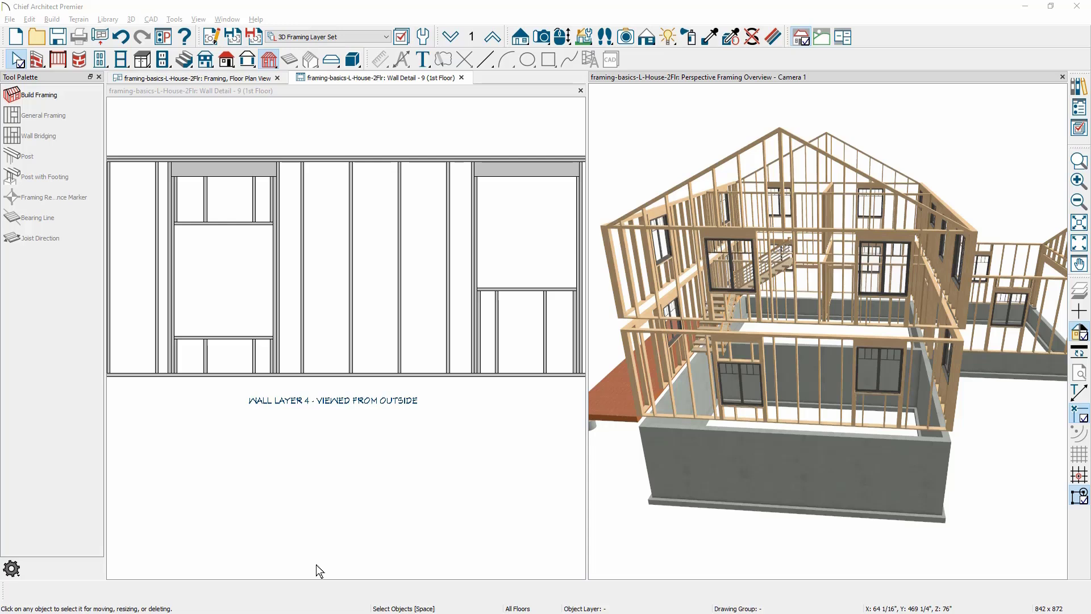
# Copy the middle wall stud to a new position between its neighbouring studs, allowing Automatic Wall Framing to be turned off.
pyautogui.click(400, 319)
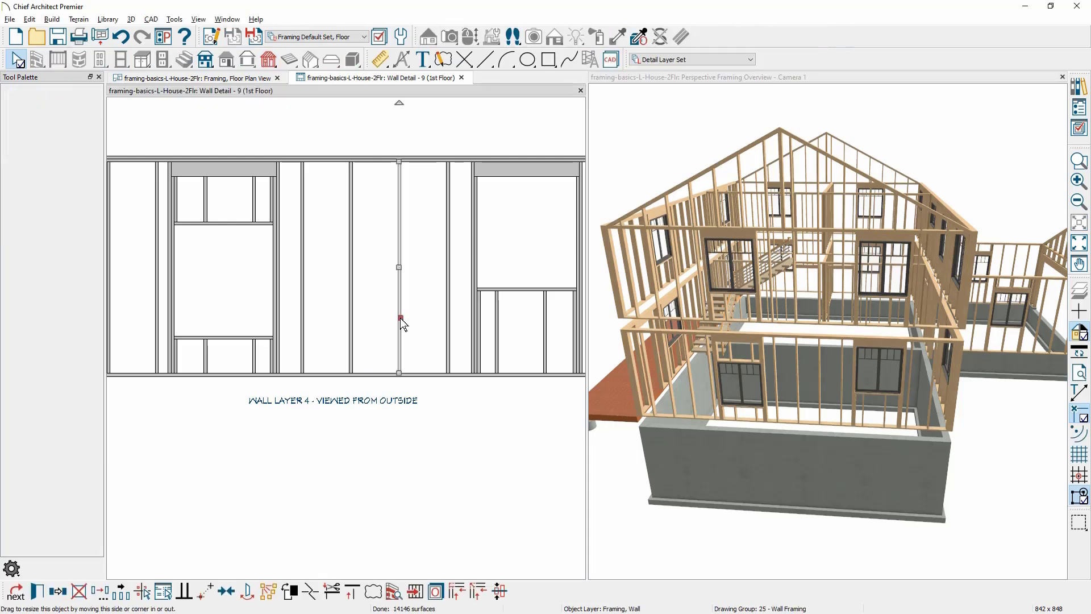
pyautogui.click(375, 303)
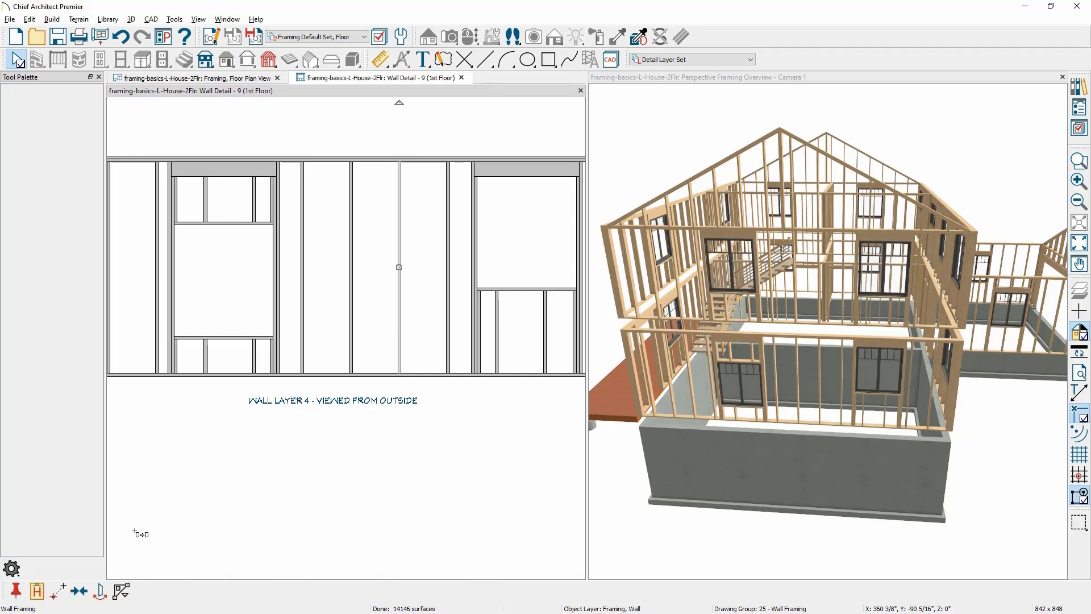
pyautogui.moveTo(399, 267); pyautogui.dragTo(376, 269)
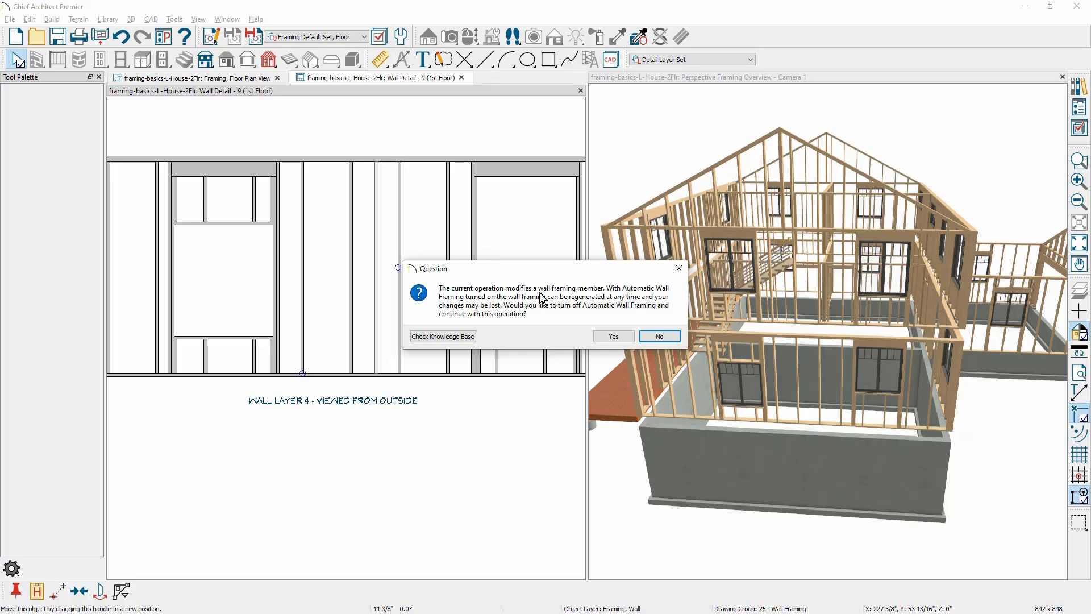
pyautogui.click(617, 337)
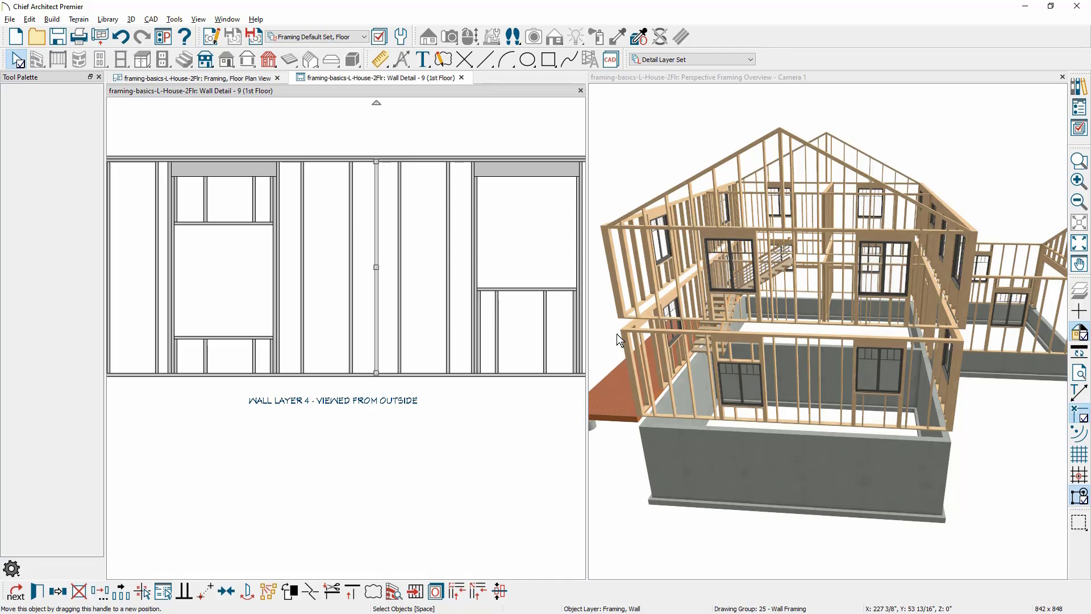
# In the floor plan, try the Retain Wall Framing option in the exterior pony wall's structure specification and discard the change.
pyautogui.click(237, 79)
pyautogui.click(206, 231)
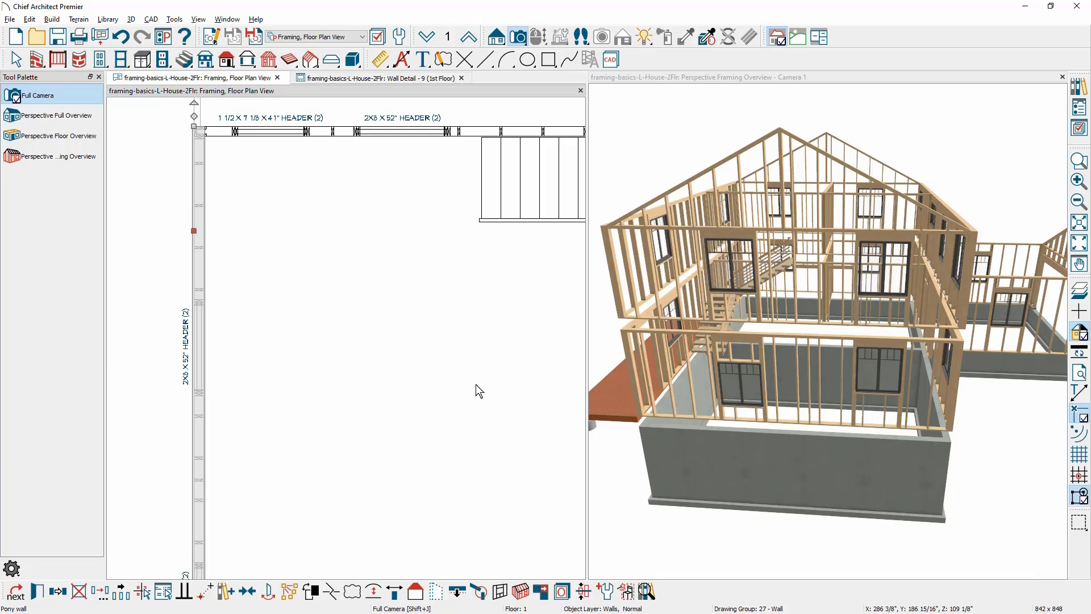
pyautogui.doubleClick(200, 381)
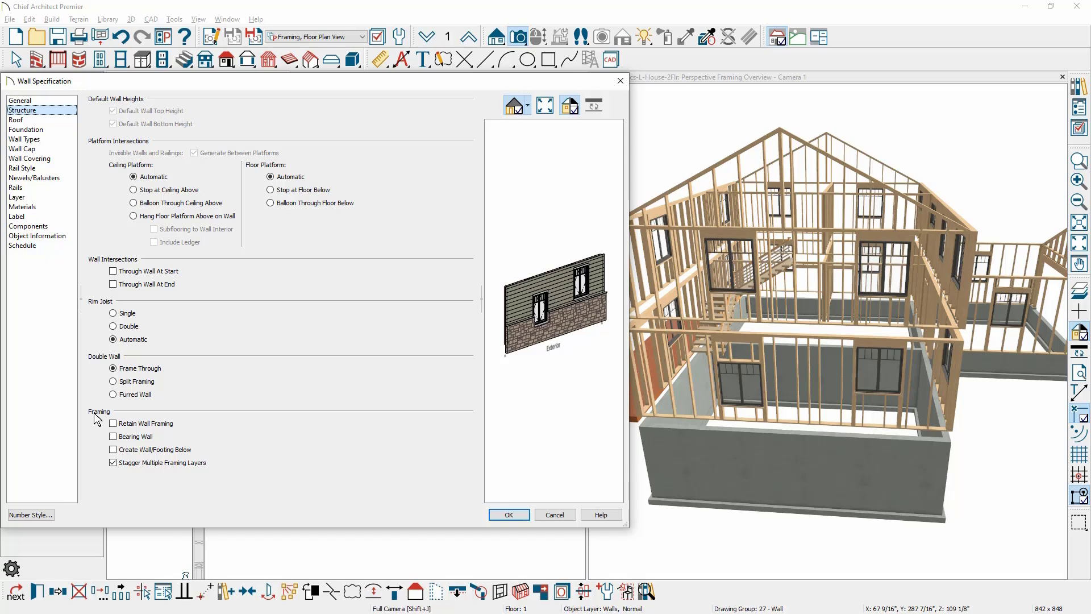
pyautogui.click(113, 423)
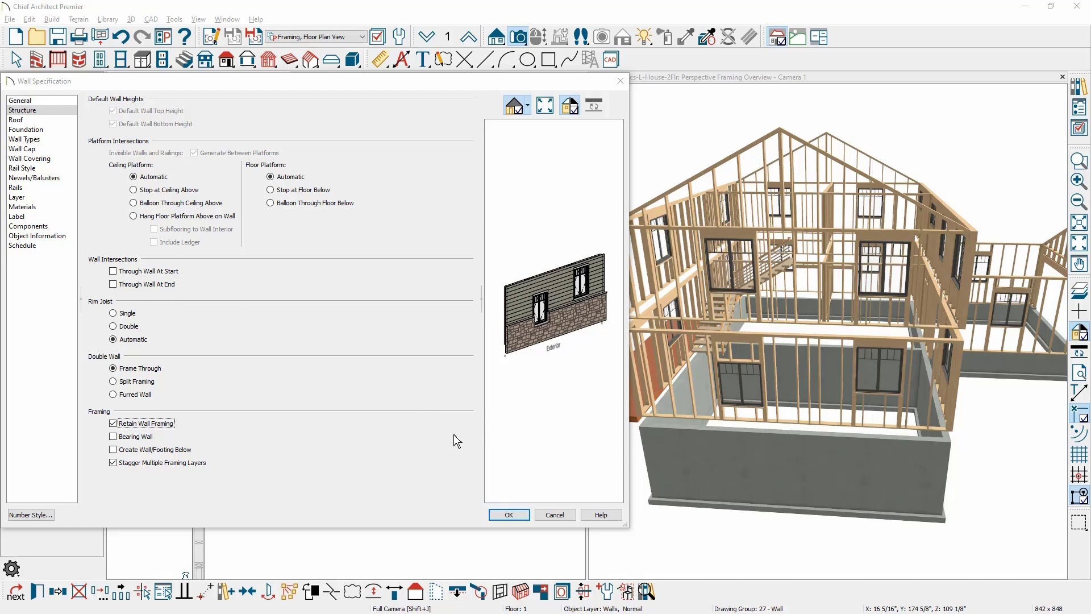
pyautogui.click(549, 517)
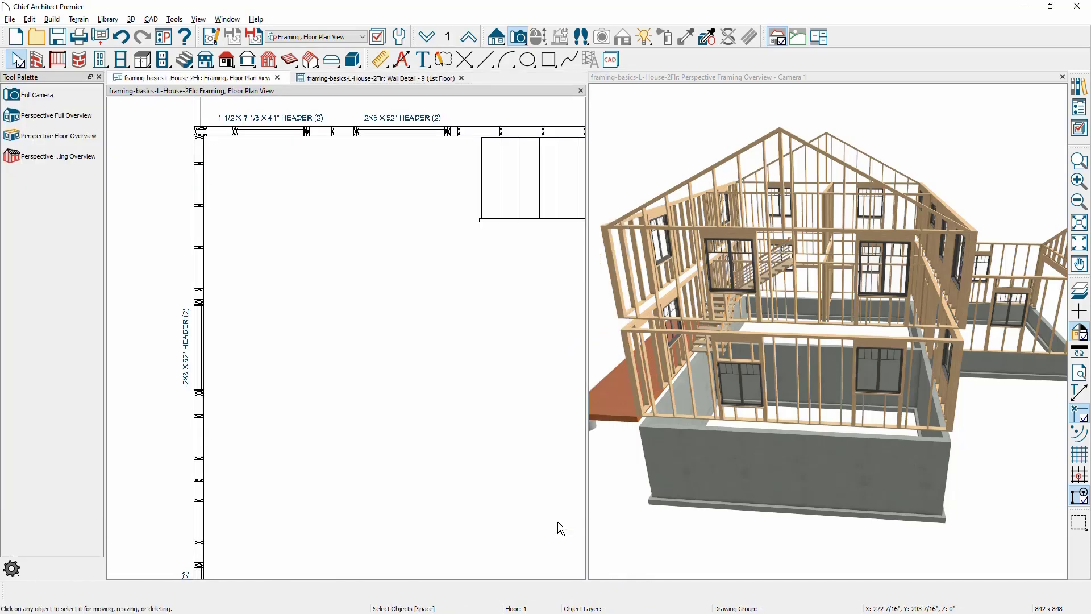
# In the wall detail, draw a horizontal run of wall bridging through the studs between the two window openings.
pyautogui.click(406, 83)
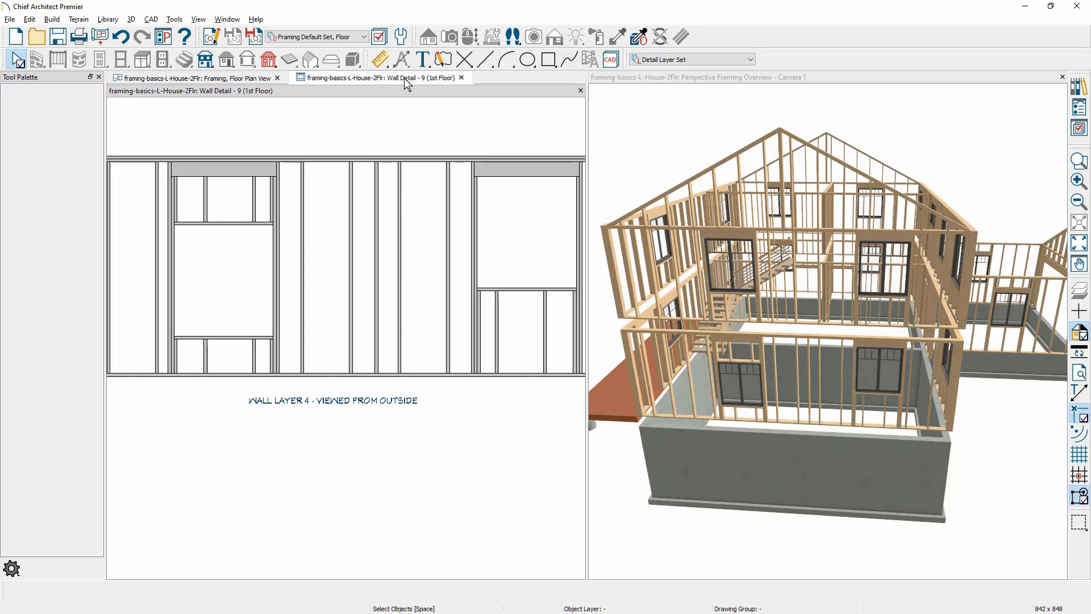
pyautogui.click(269, 60)
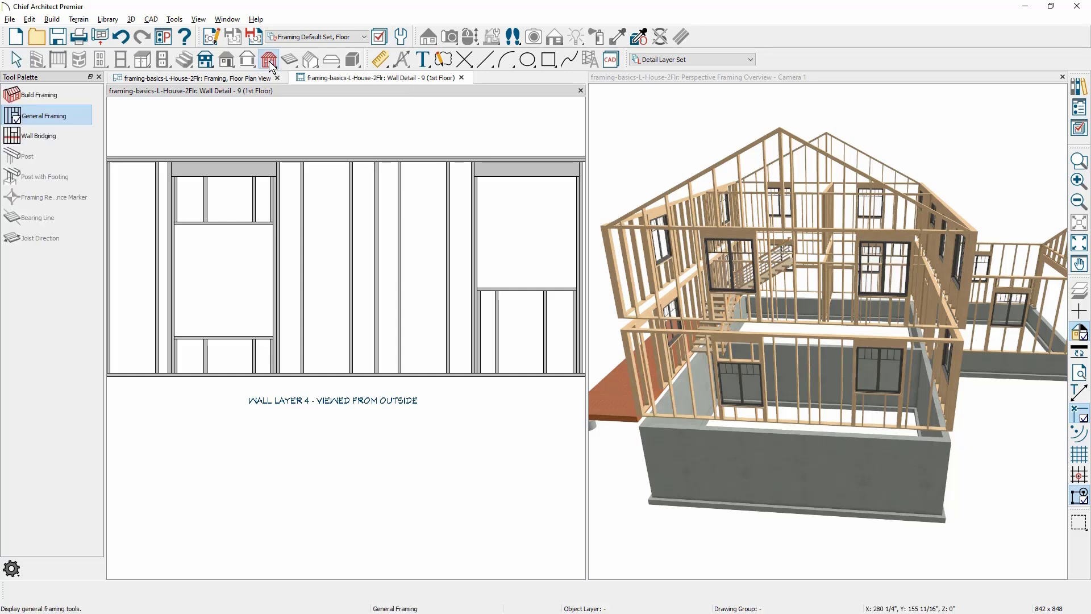
pyautogui.click(67, 139)
pyautogui.moveTo(274, 292); pyautogui.dragTo(469, 290)
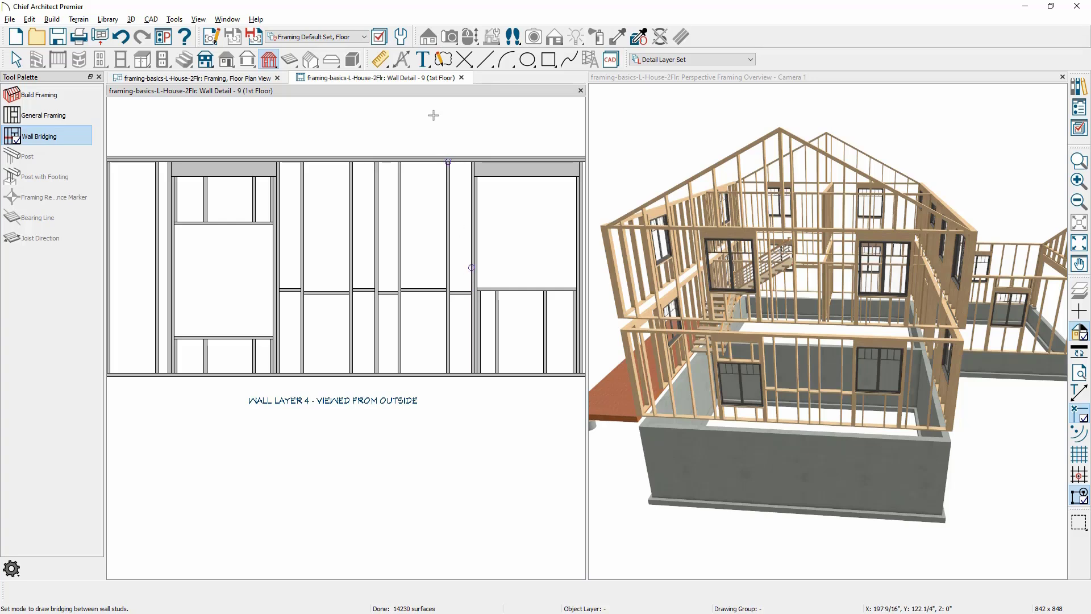
# Open the Framing defaults and review the wall blocking options for exterior and interior walls, In Line and Stagger.
pyautogui.click(404, 38)
pyautogui.doubleClick(75, 194)
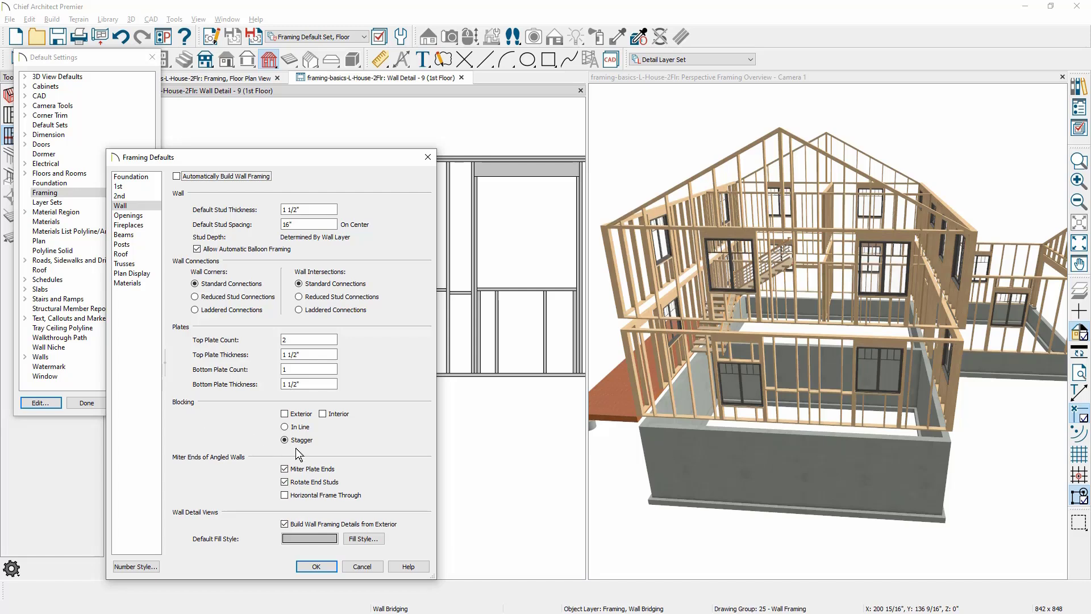
pyautogui.click(329, 566)
pyautogui.click(81, 403)
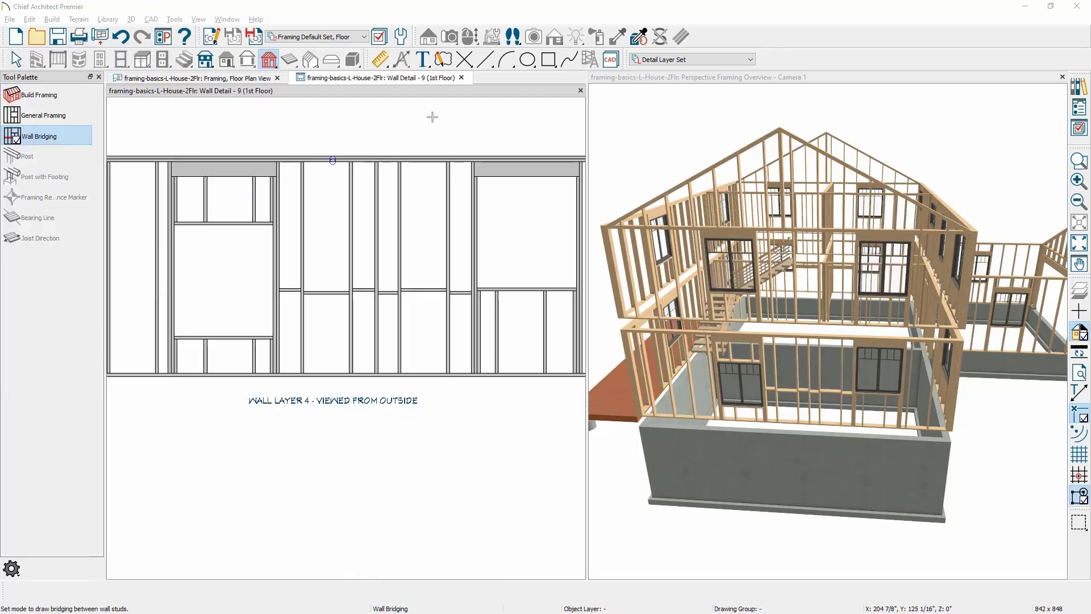
# Close the wall detail and look down into the house framing from above in the perspective overview.
pyautogui.click(460, 77)
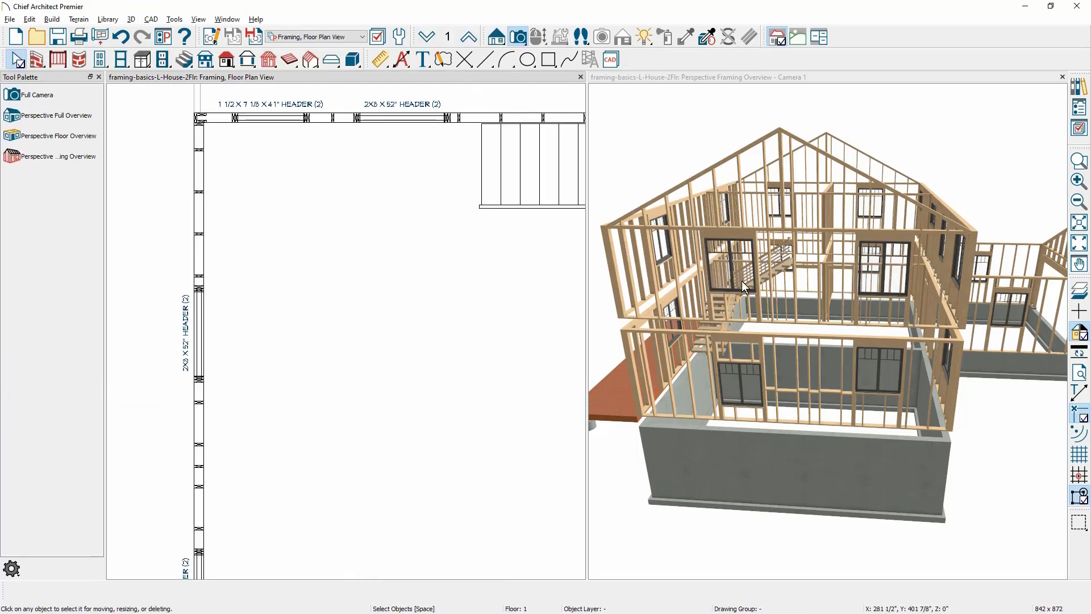
pyautogui.moveTo(760, 254); pyautogui.dragTo(567, 331, button='middle')
pyautogui.click(725, 297)
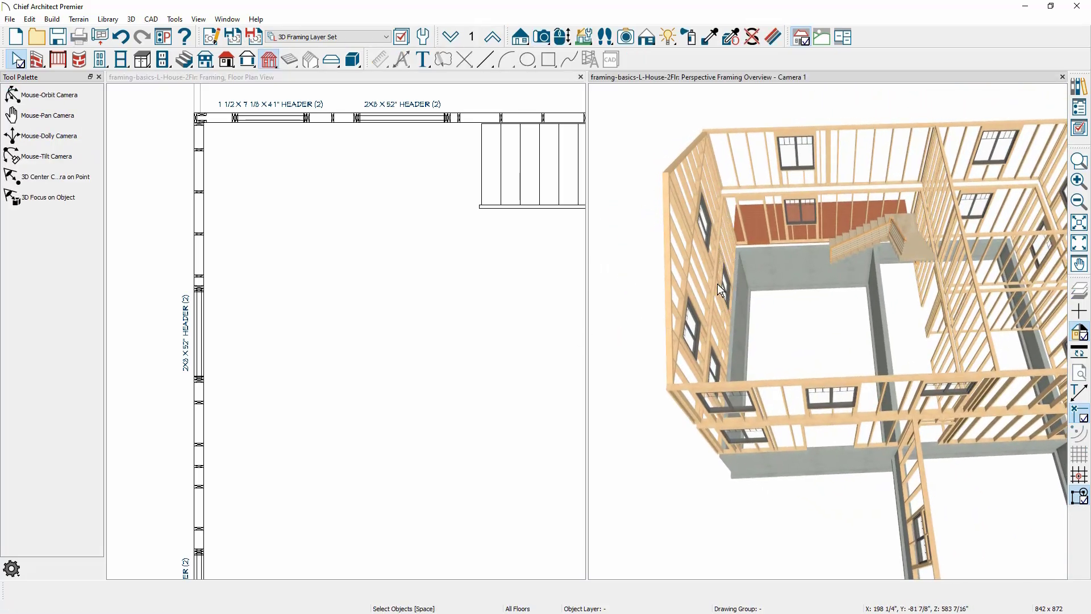
pyautogui.moveTo(729, 304)
pyautogui.mouseDown(button='middle')
pyautogui.moveTo(713, 319)
pyautogui.moveTo(708, 305)
pyautogui.mouseUp(button='middle')
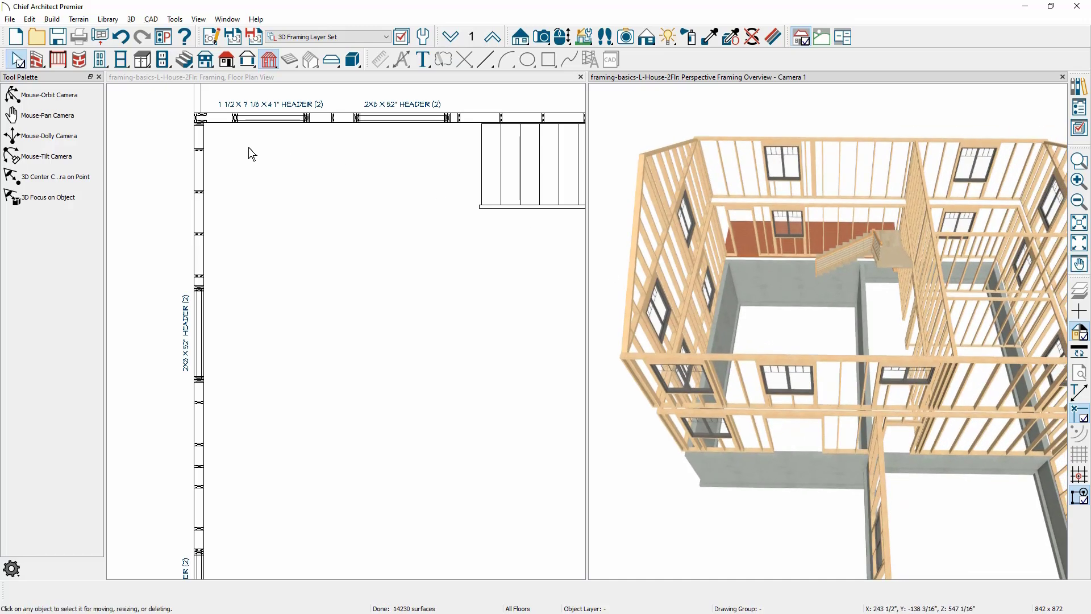
# Open the Build Framing settings from the floor plan and turn on Build Floor Framing for the Floor 1 subfloor.
pyautogui.click(260, 148)
pyautogui.click(56, 21)
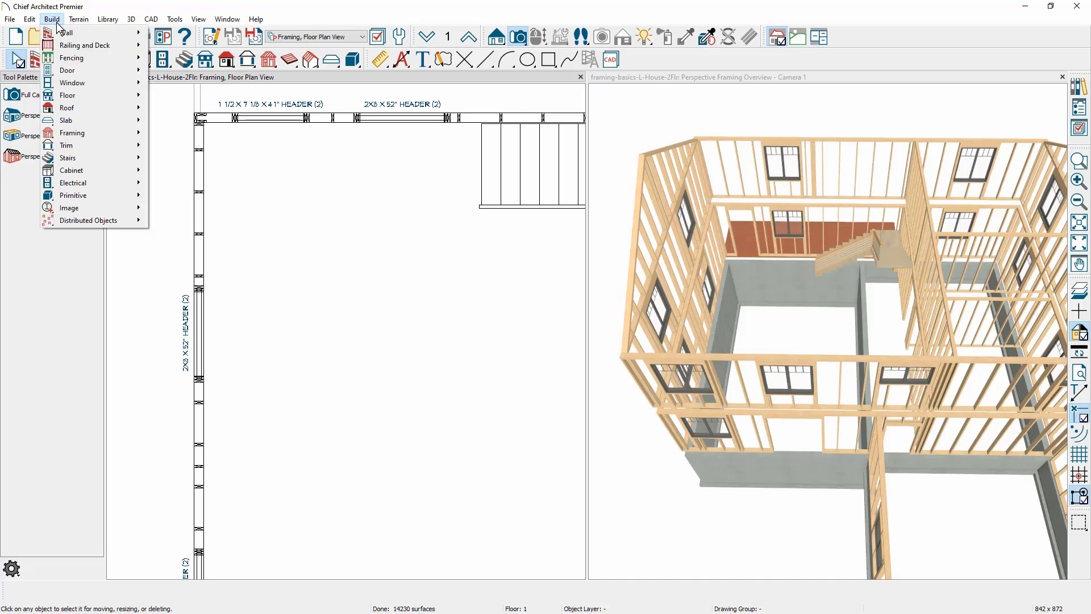
pyautogui.moveTo(74, 132)
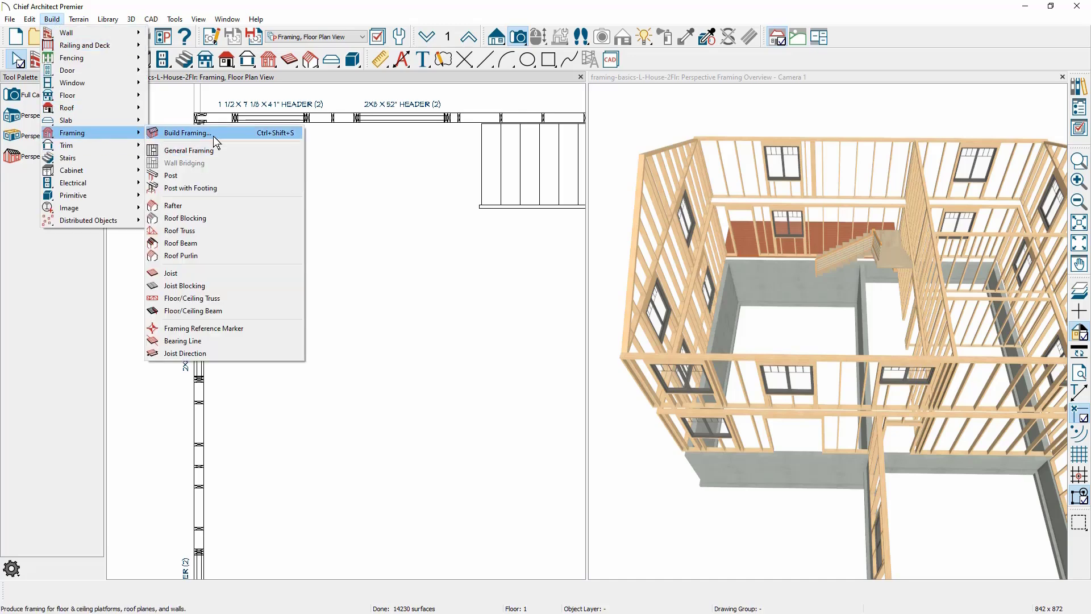
pyautogui.click(231, 135)
pyautogui.click(156, 177)
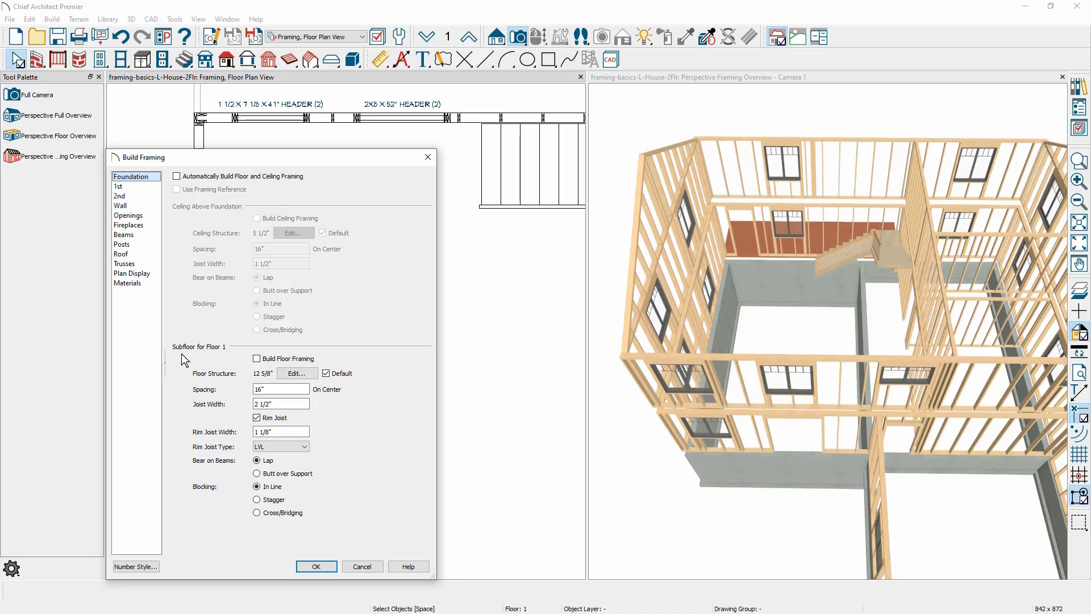
pyautogui.click(257, 358)
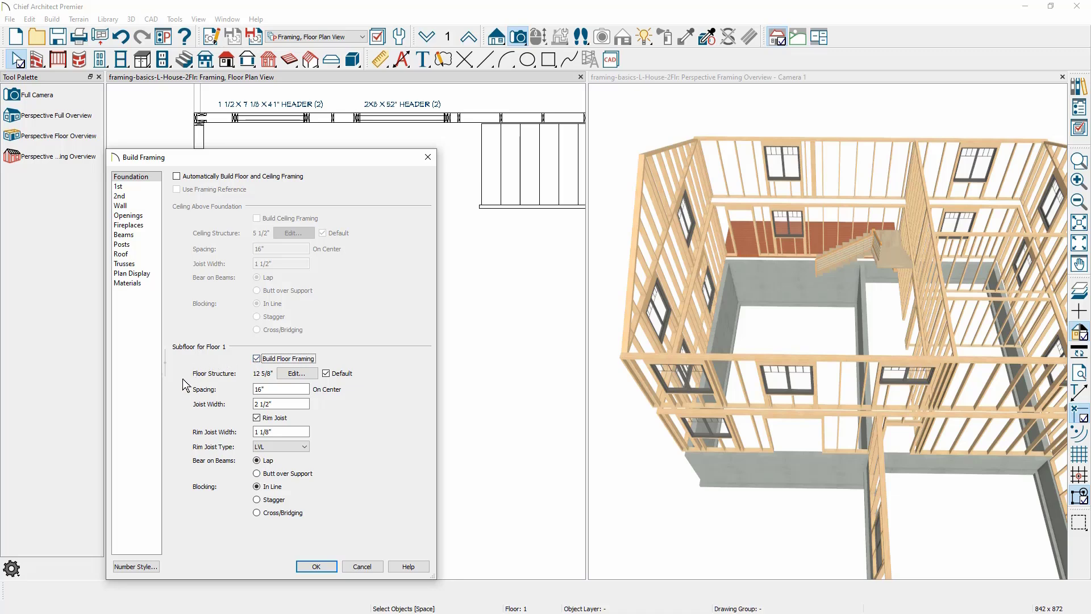
# Review the floor structure layers, joist spacing and joist width, and build the Floor 1 floor framing.
pyautogui.click(293, 373)
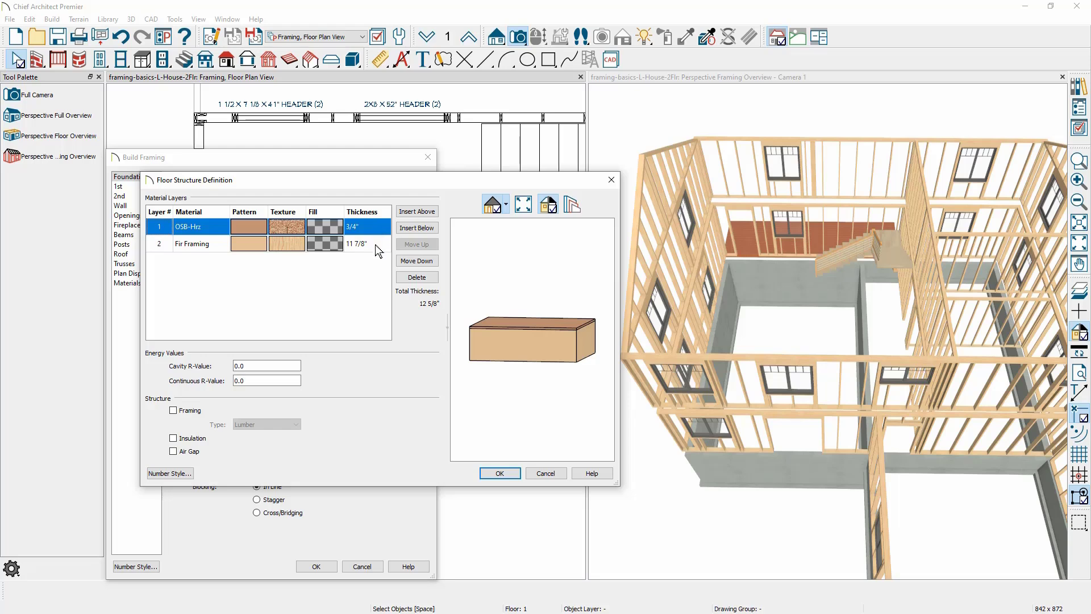
pyautogui.click(544, 473)
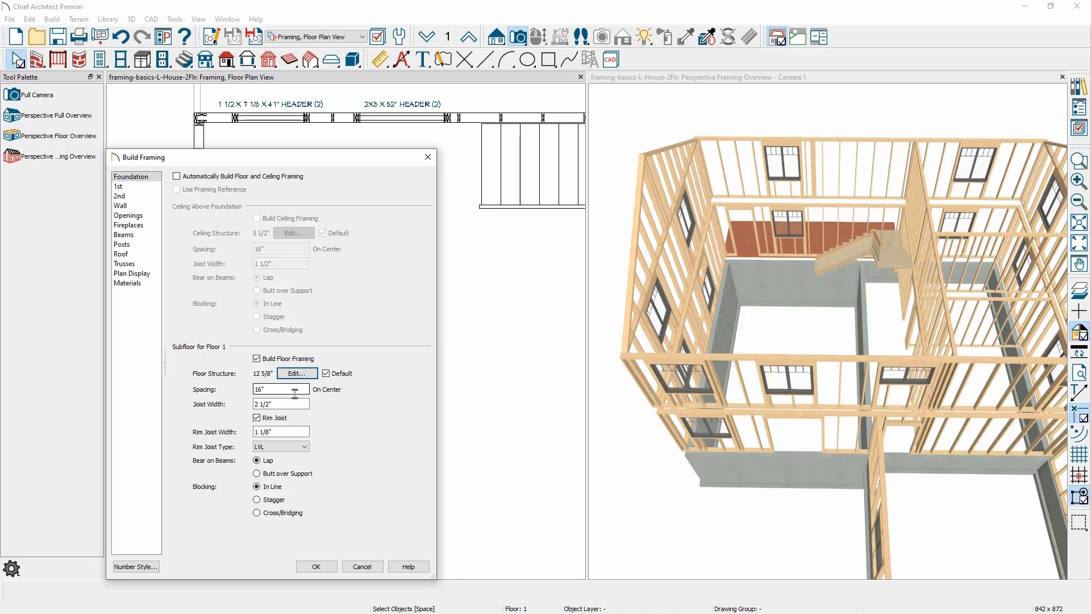
pyautogui.click(295, 392)
pyautogui.click(296, 405)
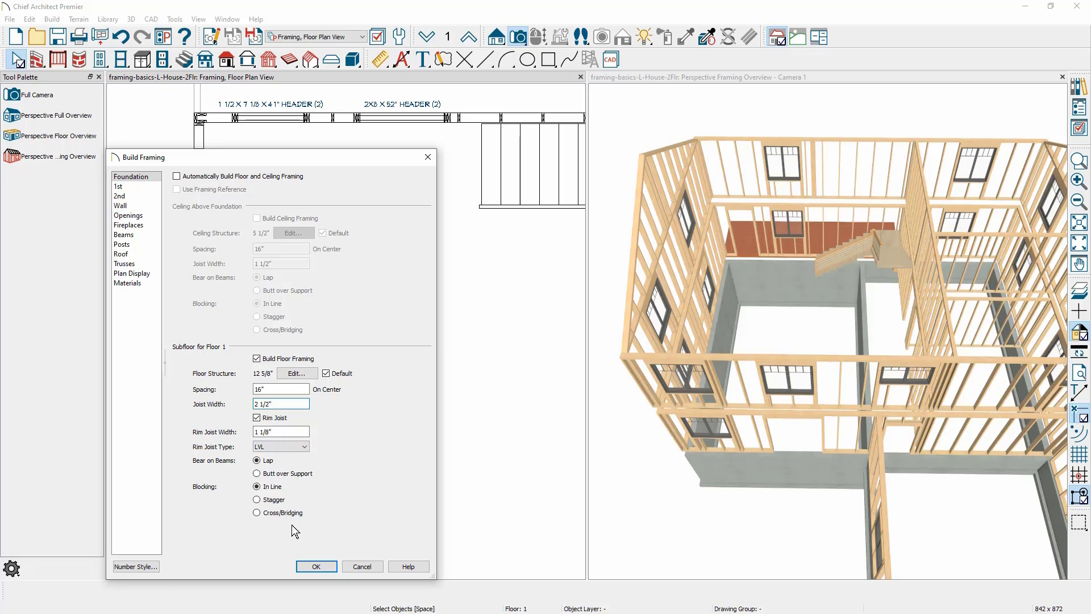
pyautogui.click(316, 566)
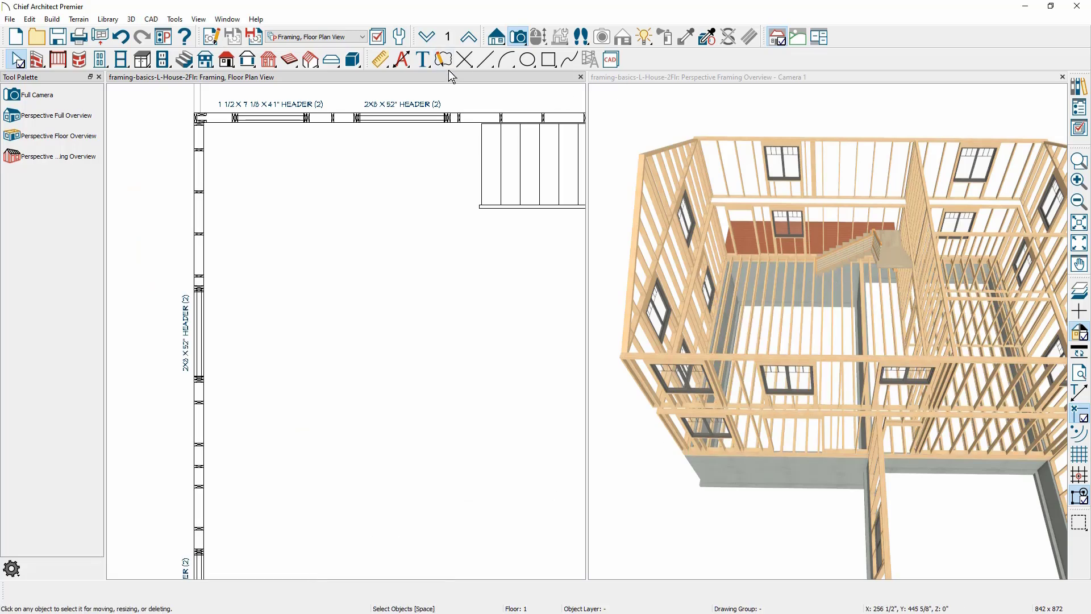
# Go down to the foundation level and draw a horizontal joist direction line across the bay right of the middle foundation wall.
pyautogui.click(429, 40)
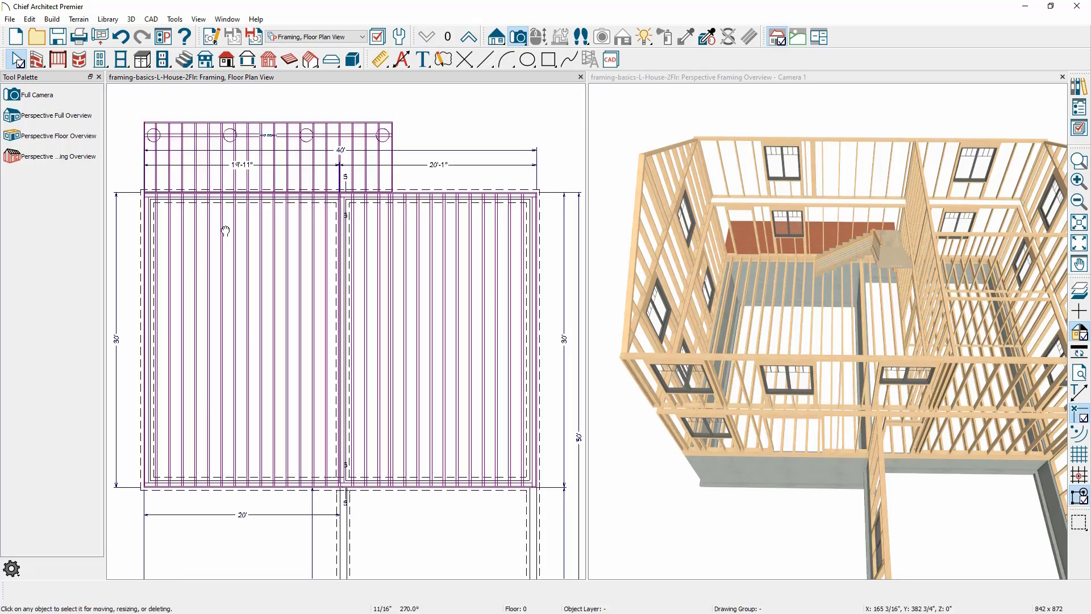
pyautogui.scroll(2, 226, 231)
pyautogui.moveTo(295, 187); pyautogui.dragTo(255, 181, button='middle')
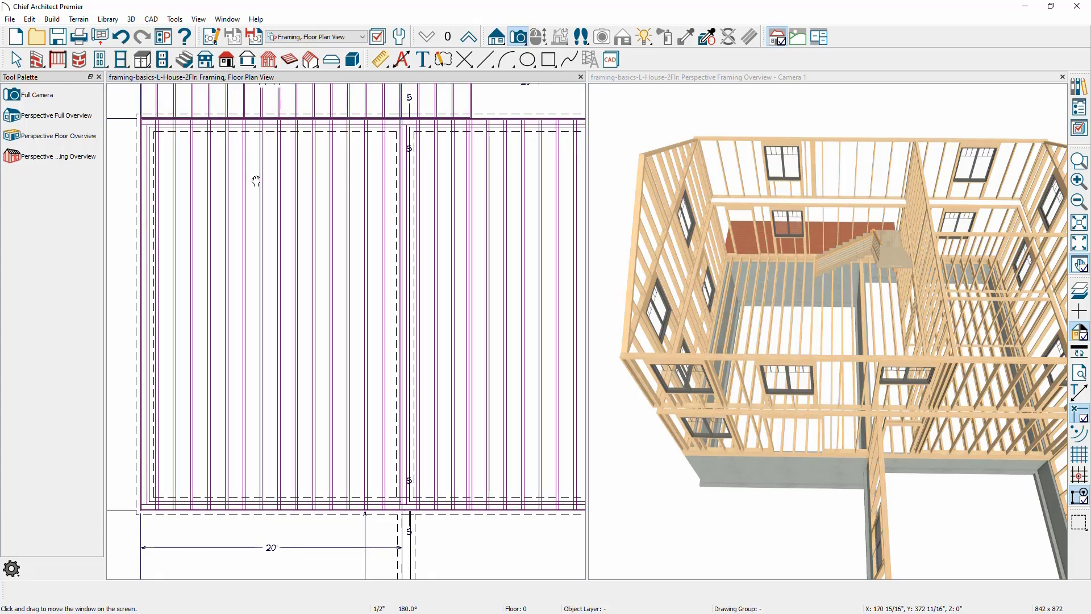
pyautogui.scroll(-3, 256, 181)
pyautogui.press('space')
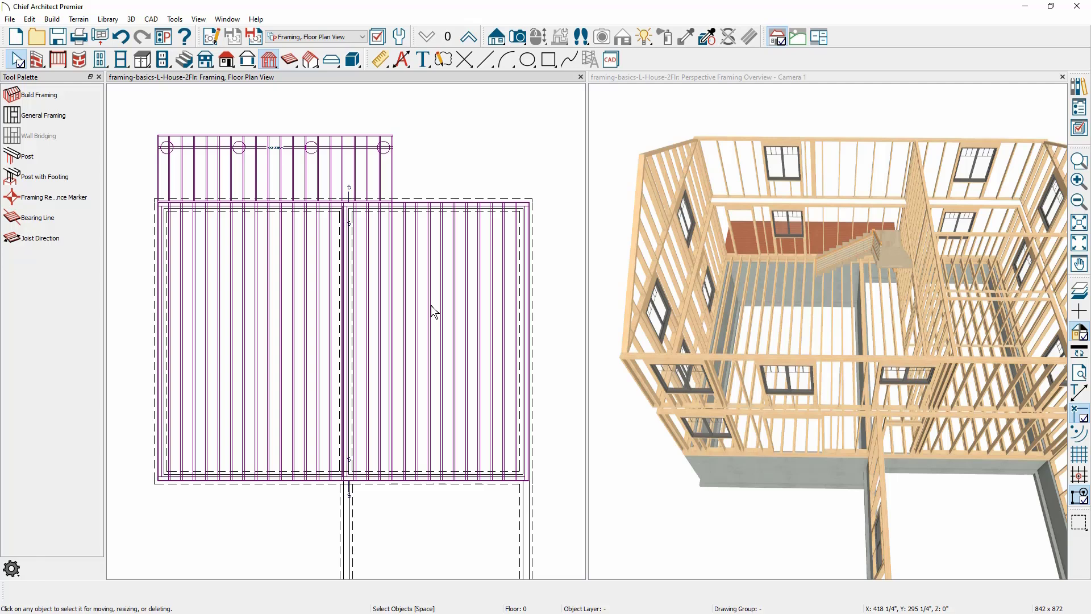
pyautogui.click(64, 239)
pyautogui.moveTo(356, 356); pyautogui.dragTo(504, 356)
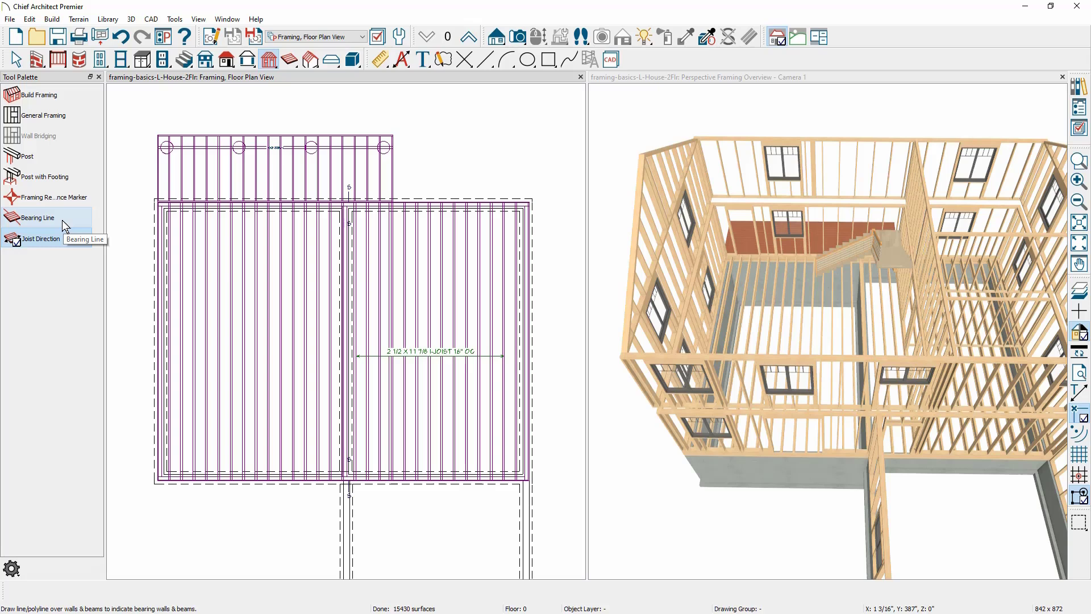
# Set the middle foundation wall between the two bays as a Bearing Wall in its structure specification.
pyautogui.click(347, 324)
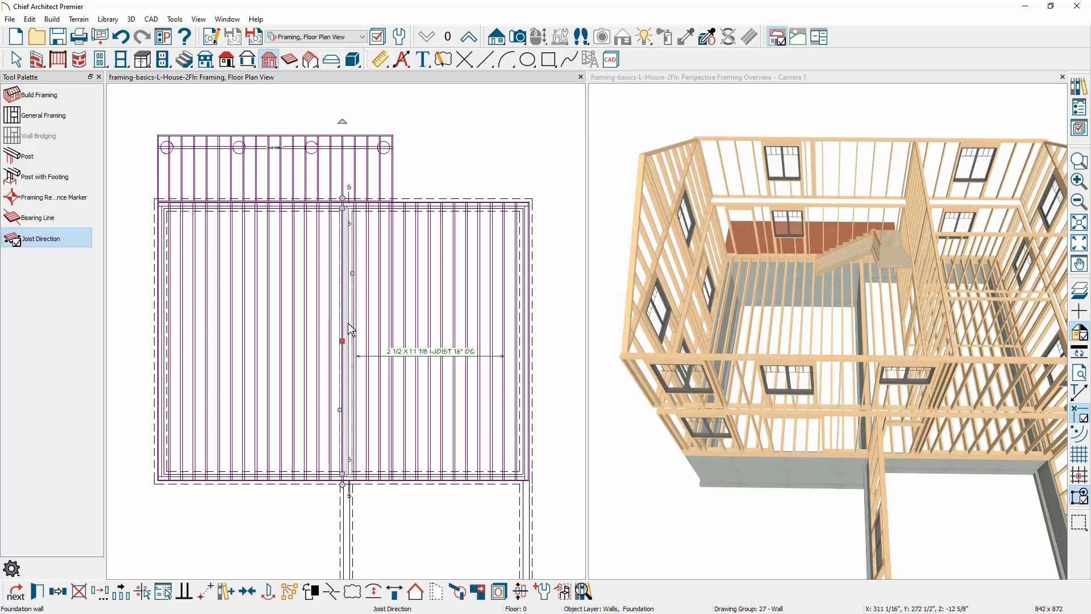
pyautogui.doubleClick(348, 324)
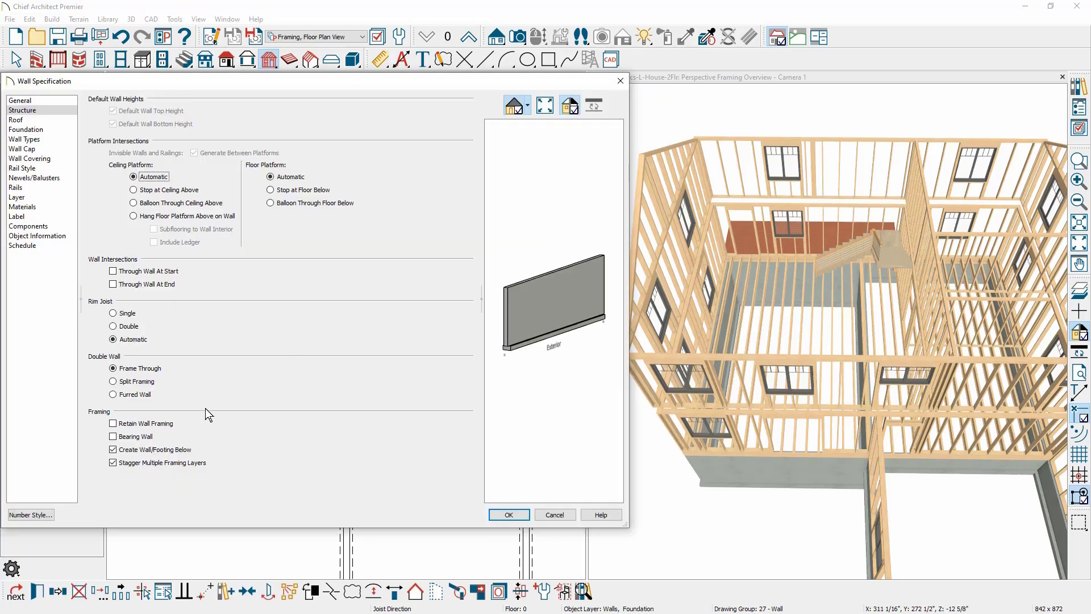
pyautogui.click(148, 438)
pyautogui.click(502, 514)
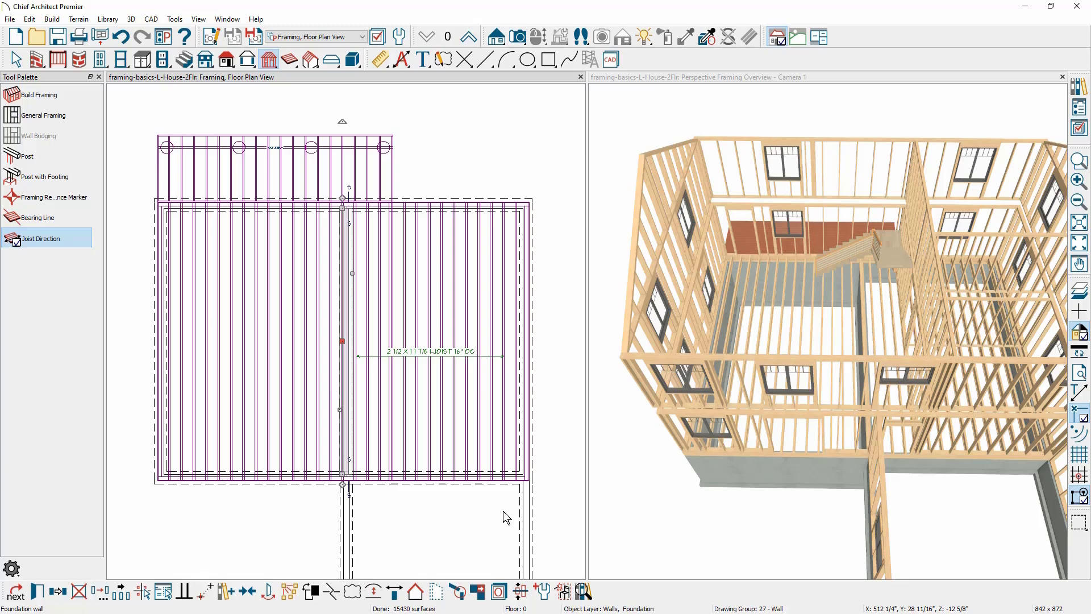
# Rebuild the Floor 1 floor framing from the foundation level so it follows the joist direction line and bearing wall.
pyautogui.click(48, 97)
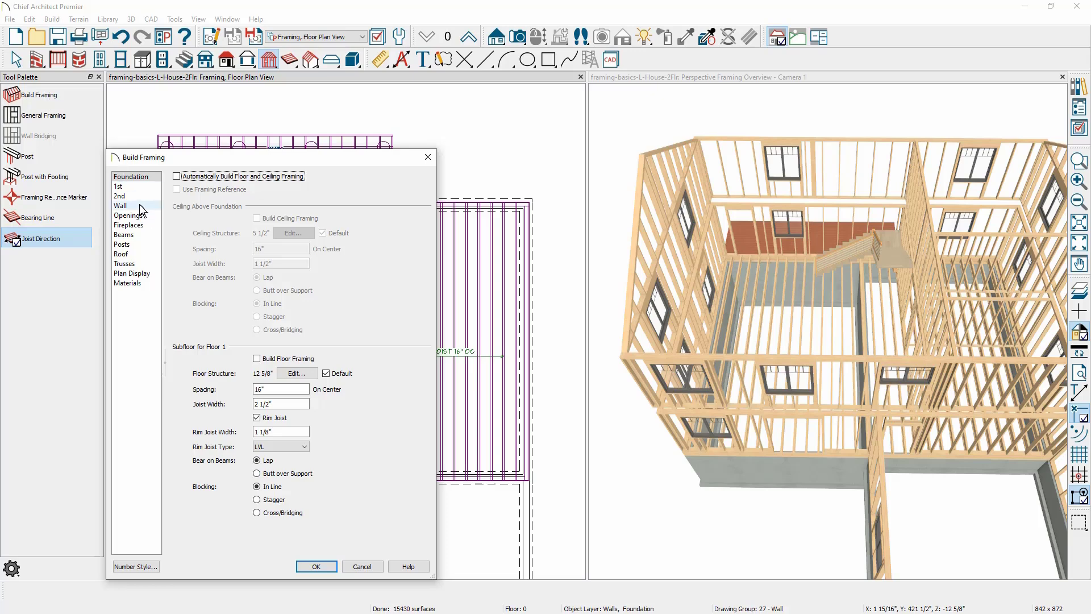
pyautogui.click(278, 359)
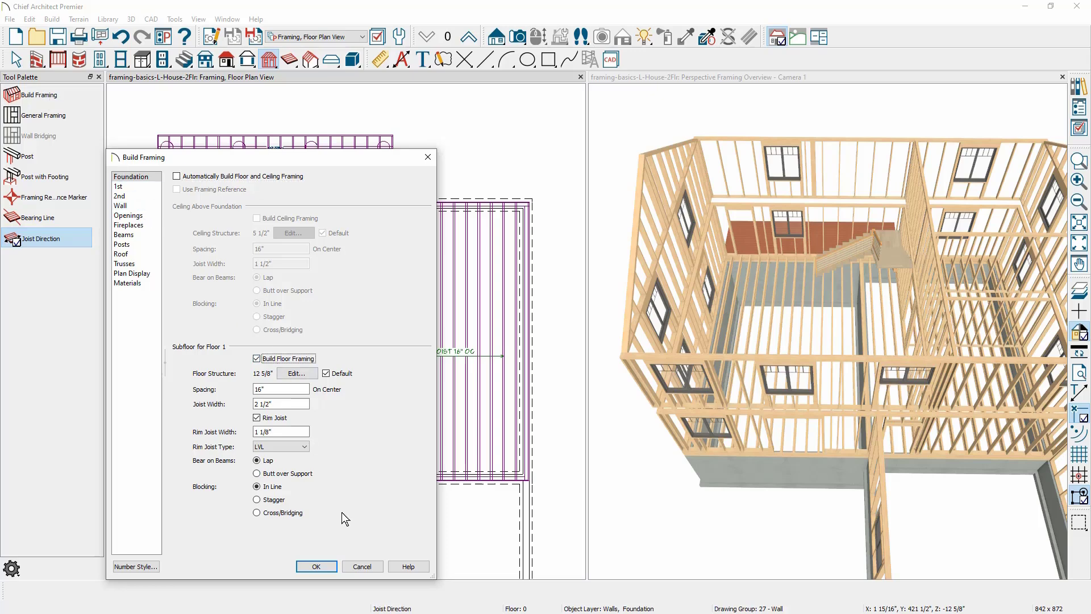
pyautogui.click(316, 567)
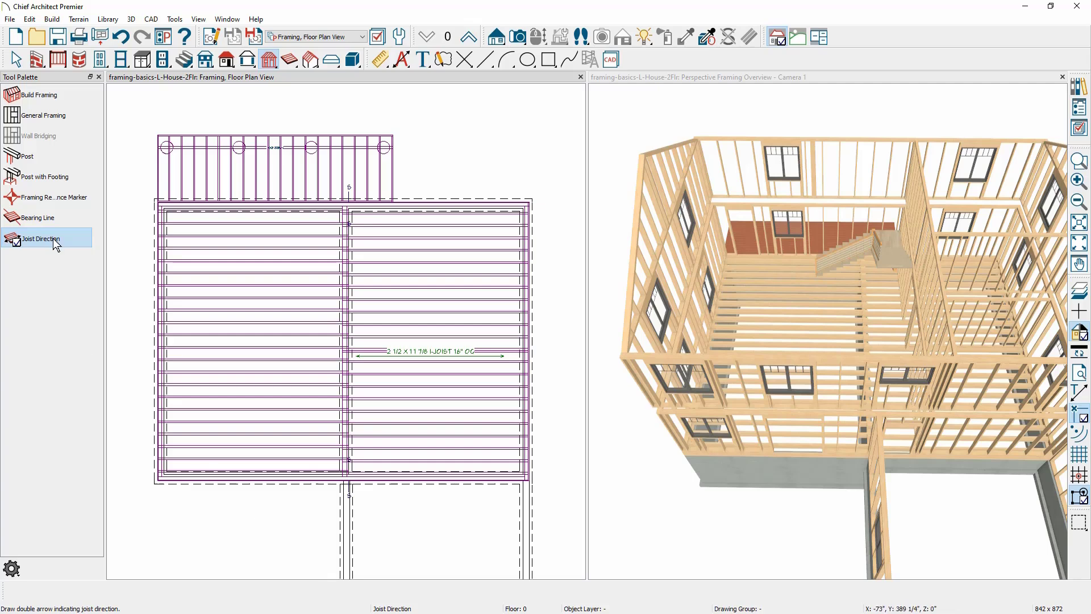
# Draw a vertical joist direction line through the bay left of the middle foundation wall and rebuild the Floor 1 floor framing.
pyautogui.moveTo(224, 250); pyautogui.dragTo(226, 426)
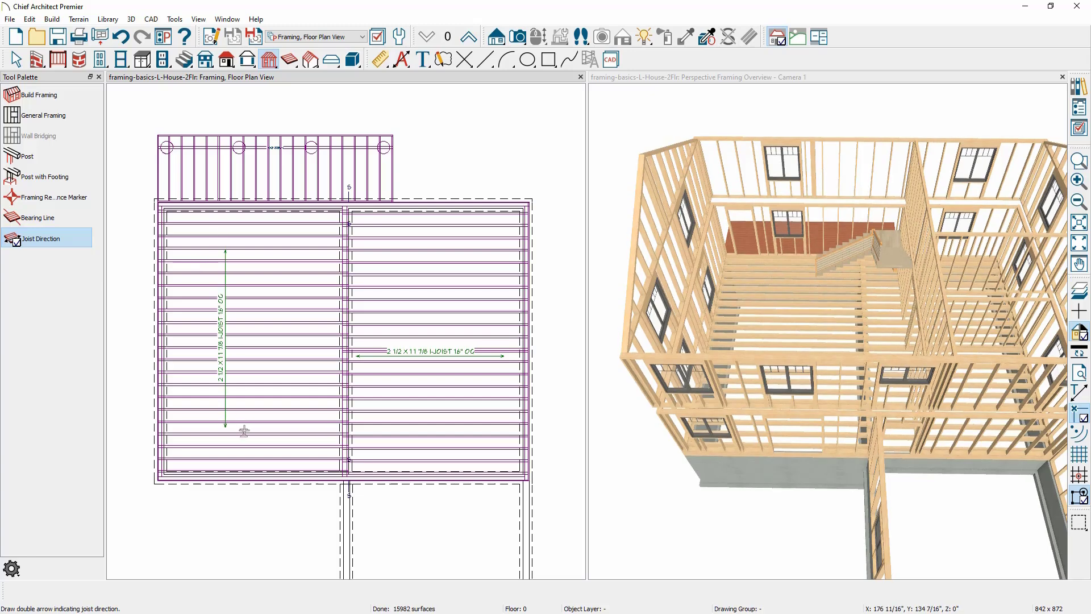
pyautogui.click(39, 95)
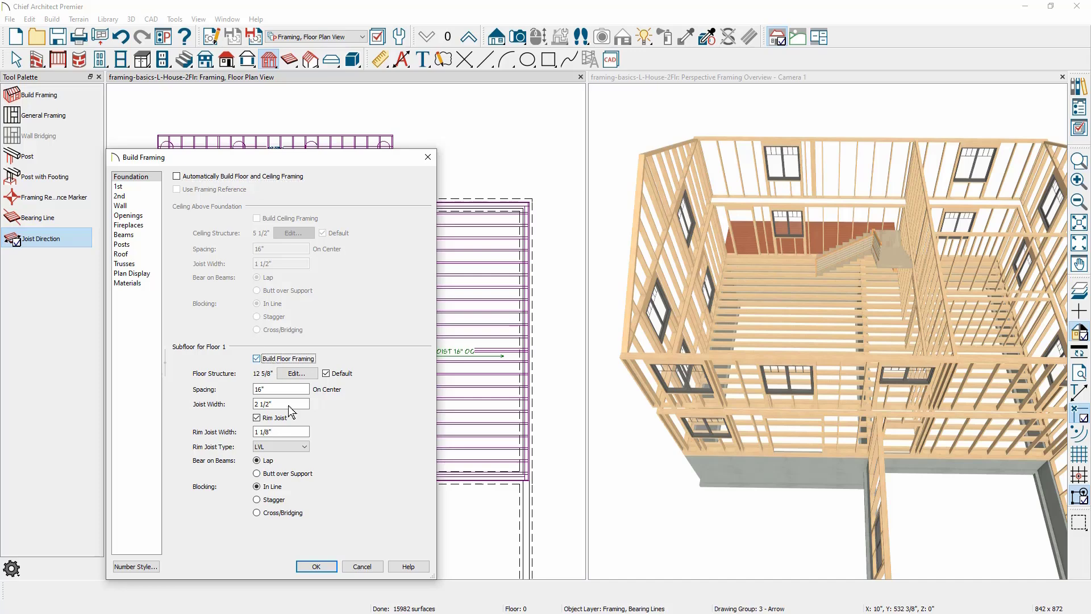
pyautogui.click(314, 565)
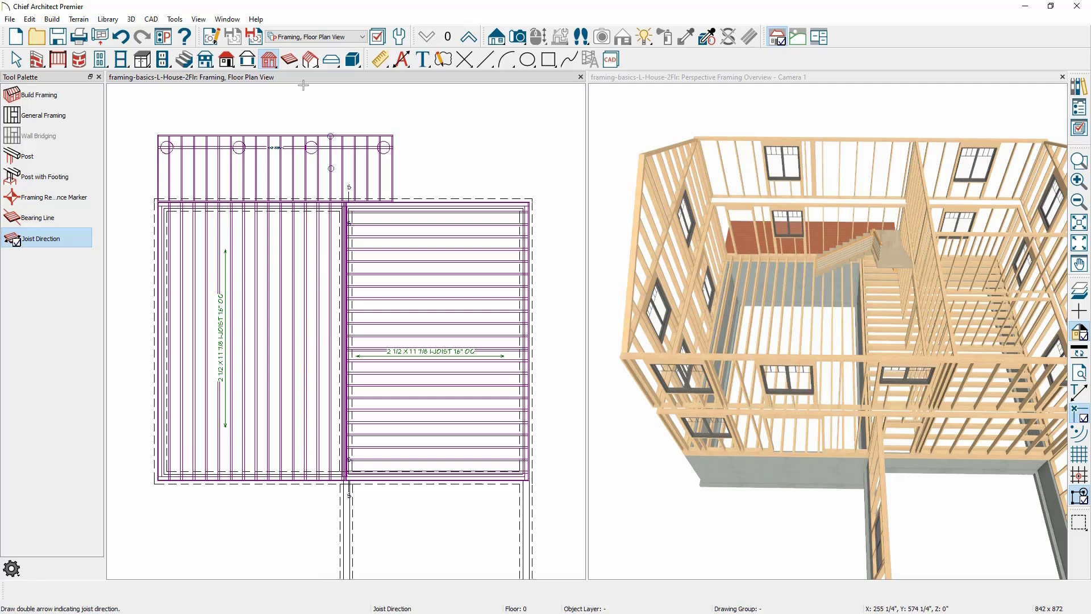
# Select all the floor joists in the bay left of the middle wall and delete them.
pyautogui.click(289, 59)
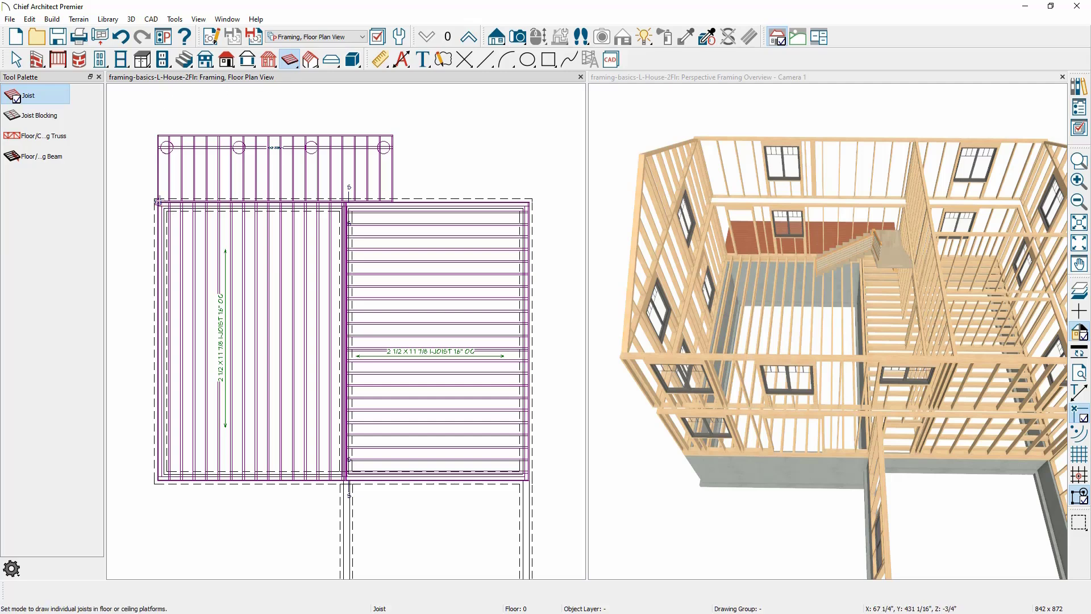
pyautogui.moveTo(158, 202); pyautogui.dragTo(340, 506)
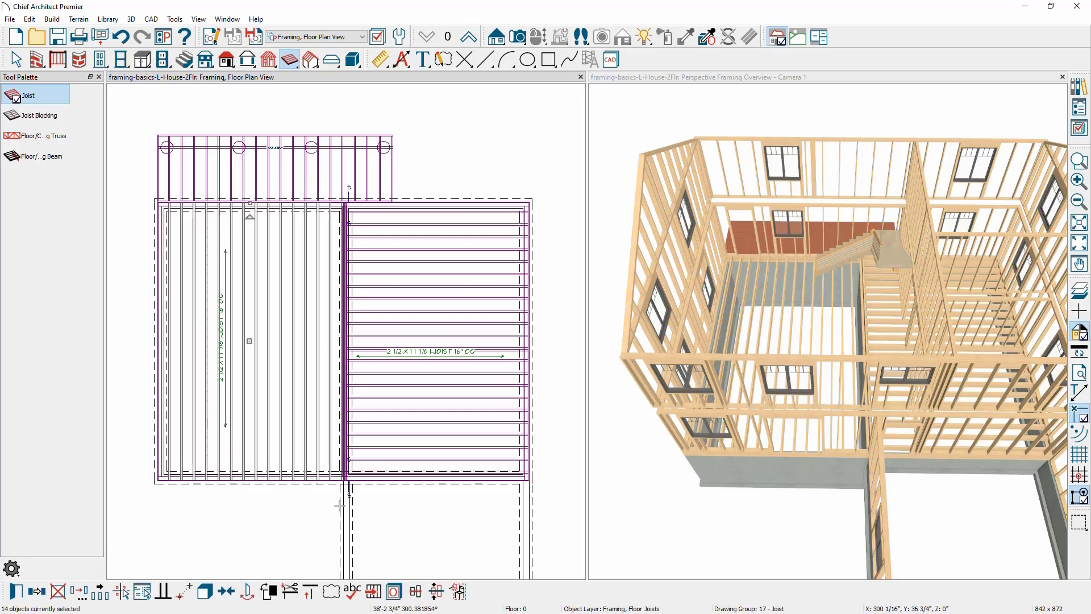
pyautogui.press('Delete')
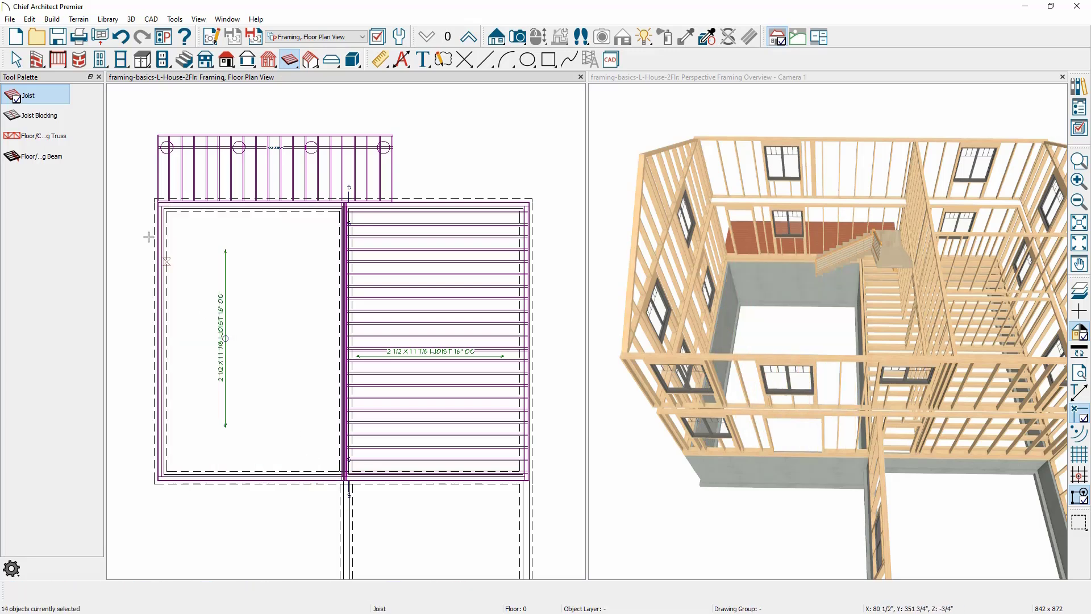
# Draw a vertical floor truss along the left foundation wall, spanning the emptied bay from its upper to its lower wall.
pyautogui.click(37, 136)
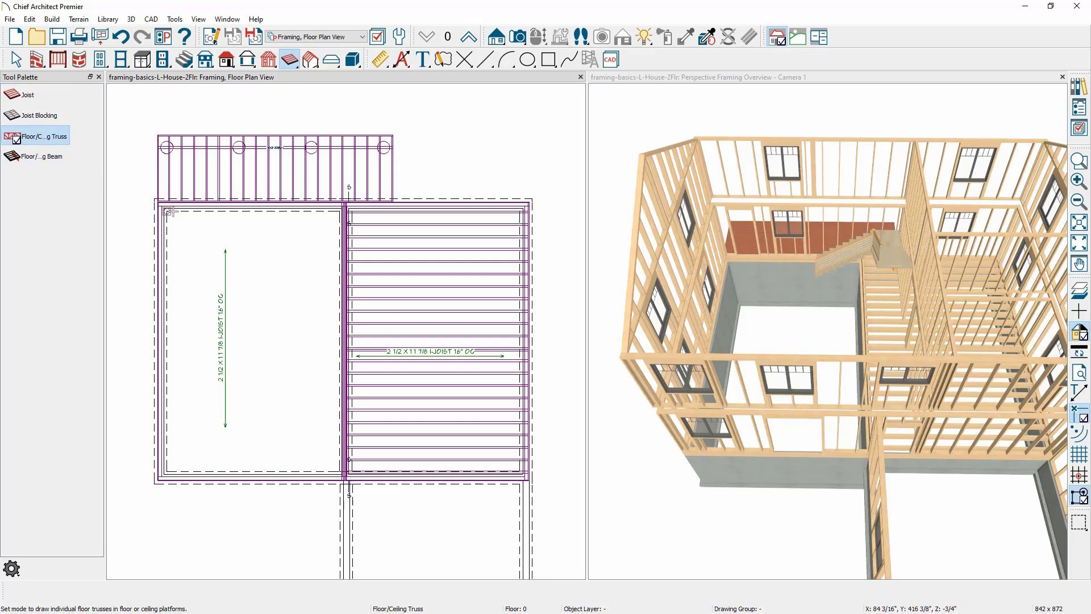
pyautogui.moveTo(169, 201); pyautogui.dragTo(169, 472)
pyautogui.click(169, 463)
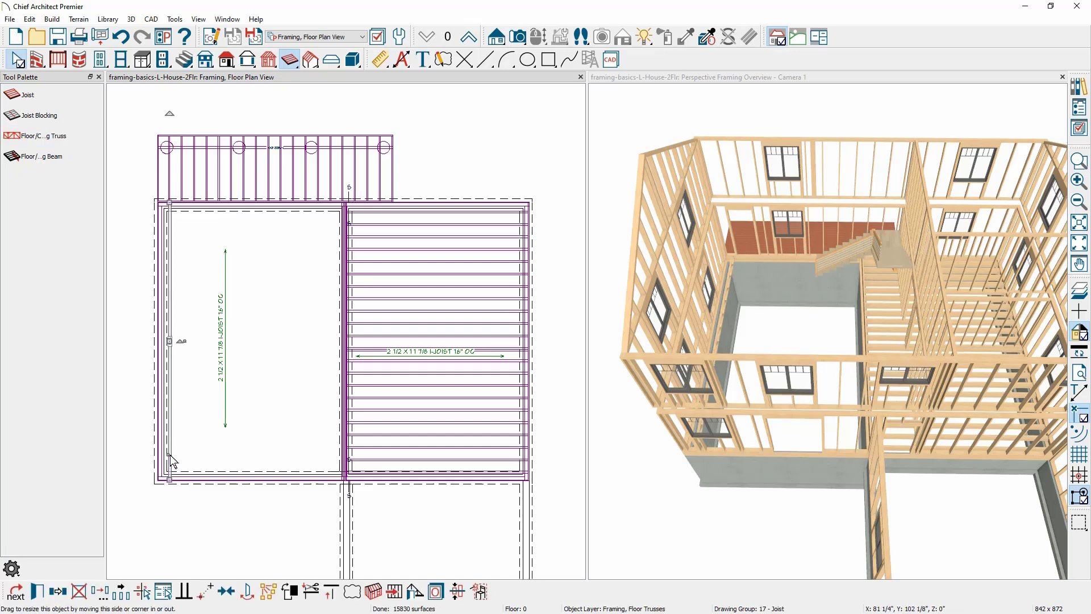
# Copy the floor truss repeatedly across the emptied bay to the middle wall, using Multiple Copy with a 24" truss offset.
pyautogui.click(120, 590)
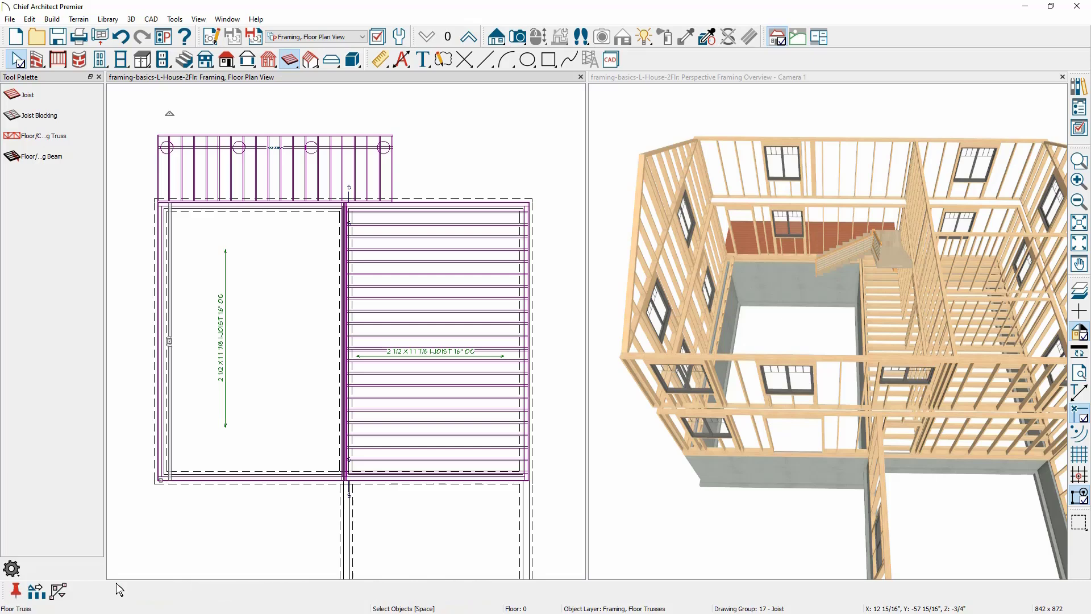
pyautogui.doubleClick(36, 591)
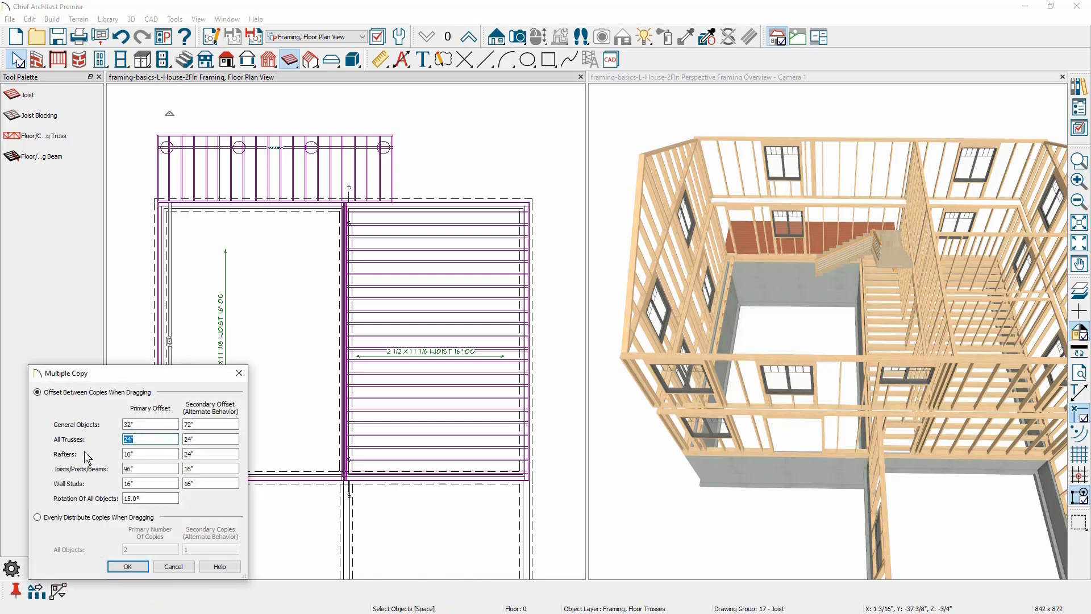
pyautogui.click(127, 566)
pyautogui.moveTo(173, 342); pyautogui.dragTo(339, 340)
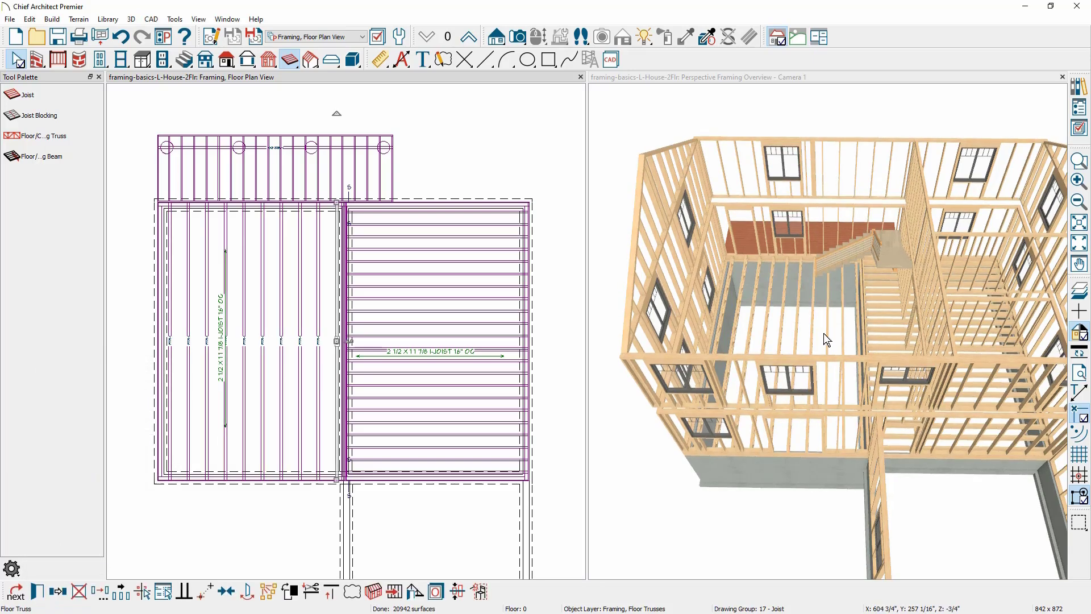
# Examine the floor trusses up close in the 3D framing overview, and enlarge that view to inspect the whole house frame.
pyautogui.scroll(3, 808, 310)
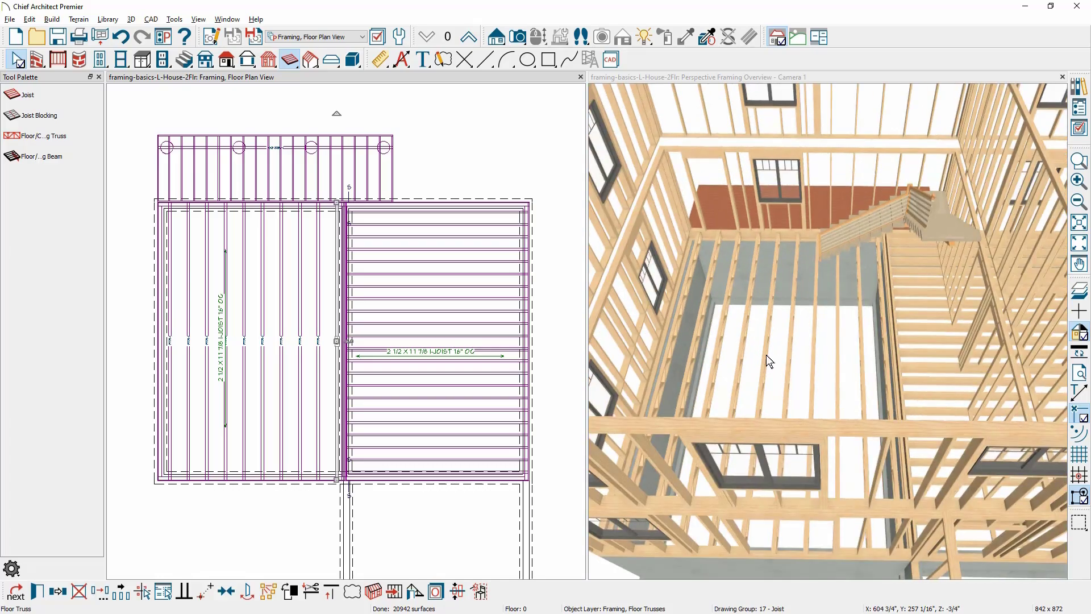
pyautogui.scroll(6, 766, 354)
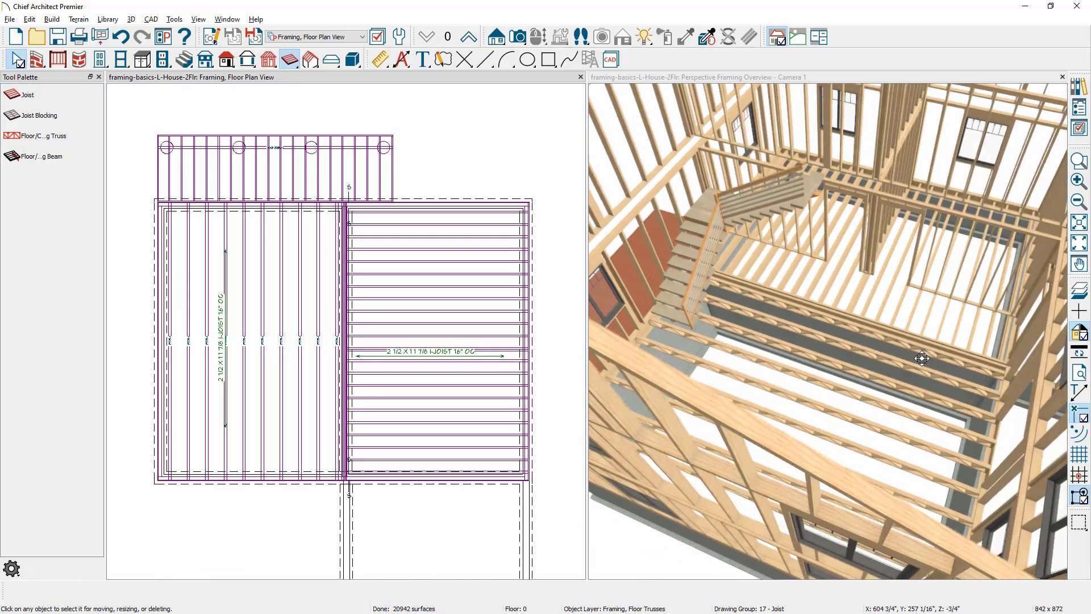
pyautogui.moveTo(880, 377); pyautogui.dragTo(912, 371, button='middle')
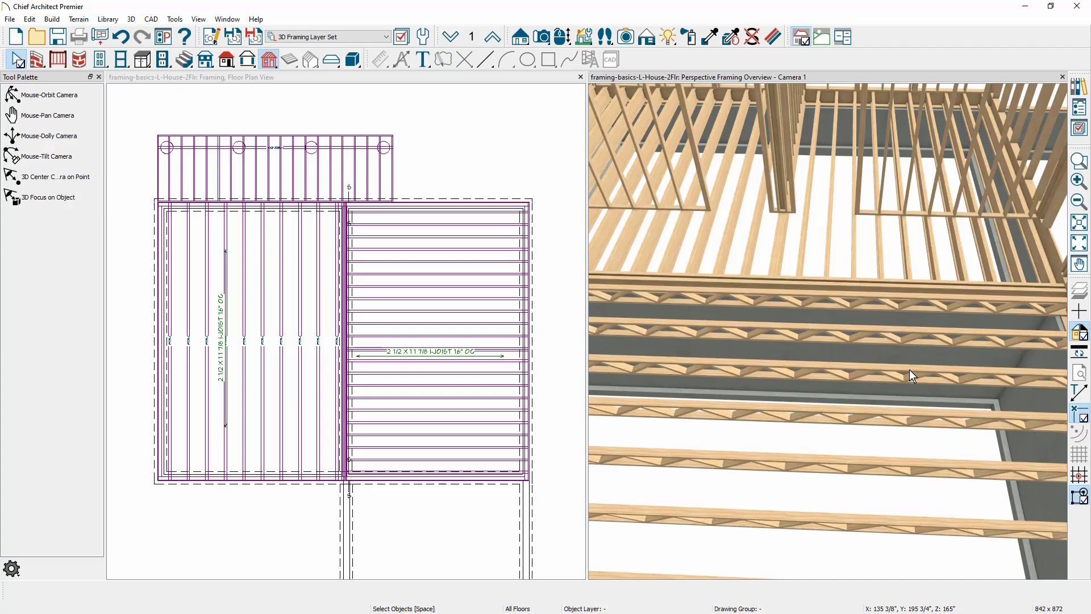
pyautogui.doubleClick(875, 76)
pyautogui.scroll(-10, 844, 248)
pyautogui.moveTo(844, 252); pyautogui.dragTo(557, 427)
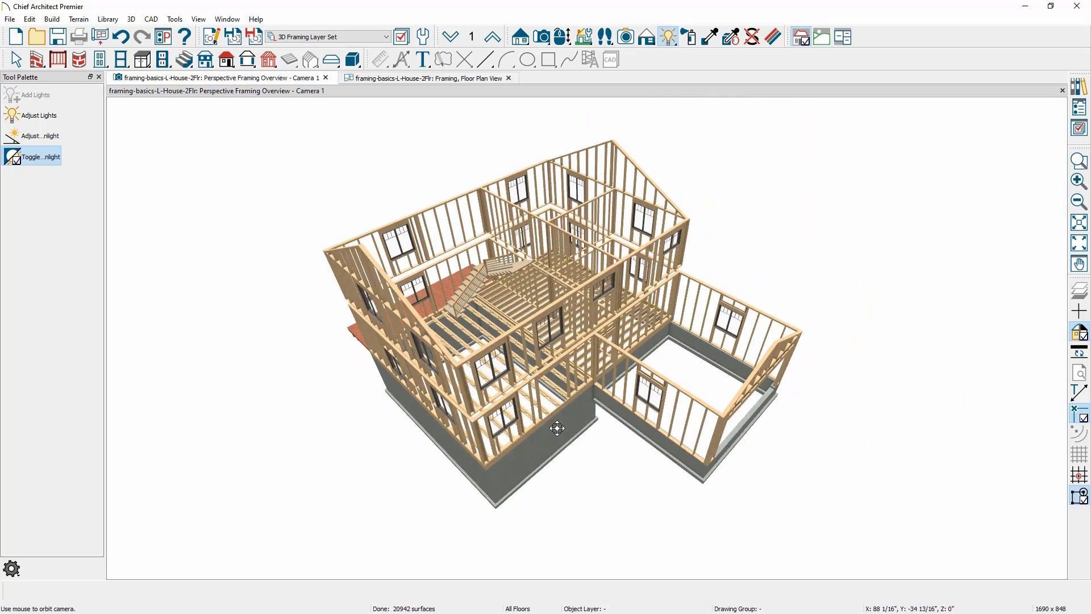
# View the finished house exterior with the Camera View Layer Set and return to the 3D Framing Layer Set.
pyautogui.click(330, 36)
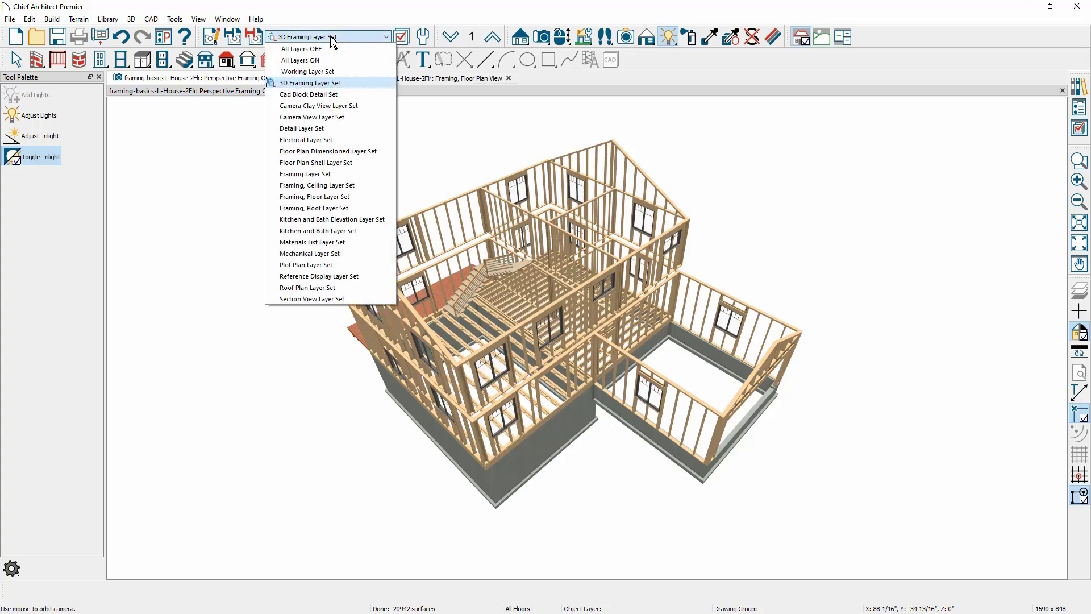
pyautogui.click(341, 117)
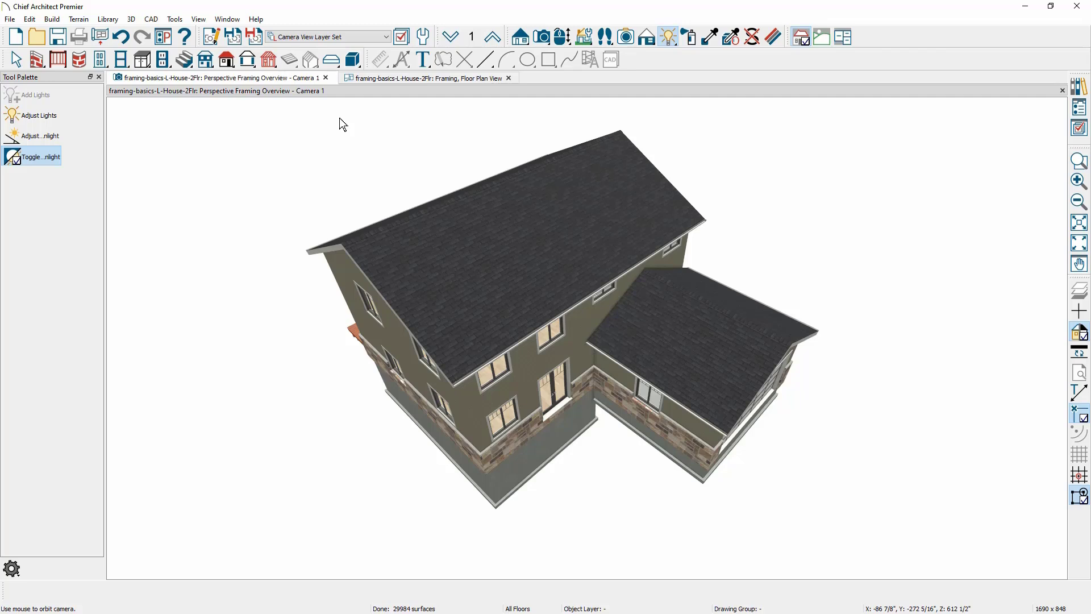
pyautogui.click(346, 37)
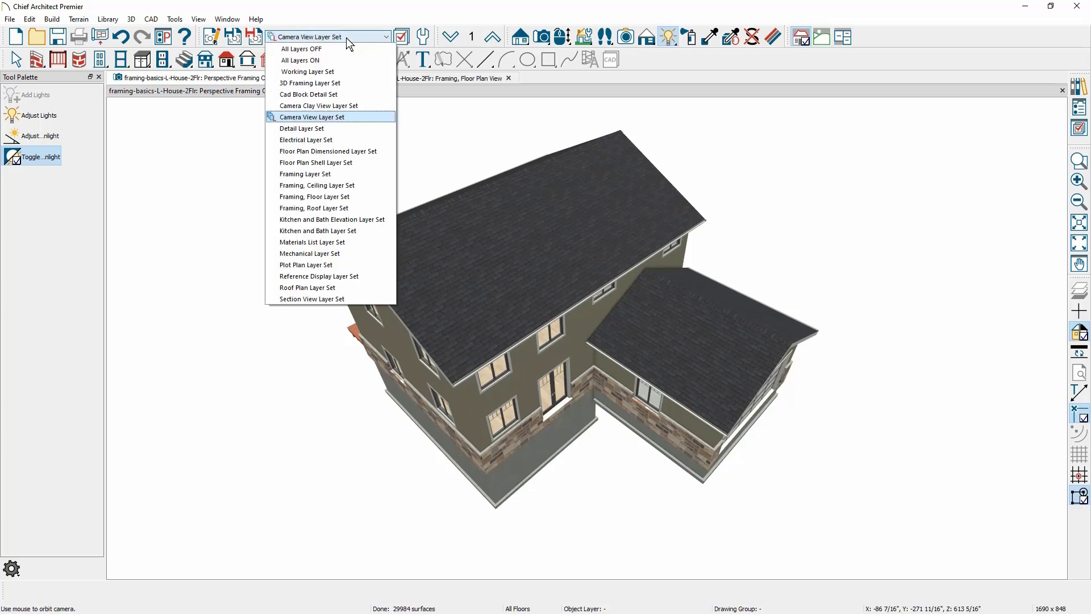
pyautogui.click(343, 82)
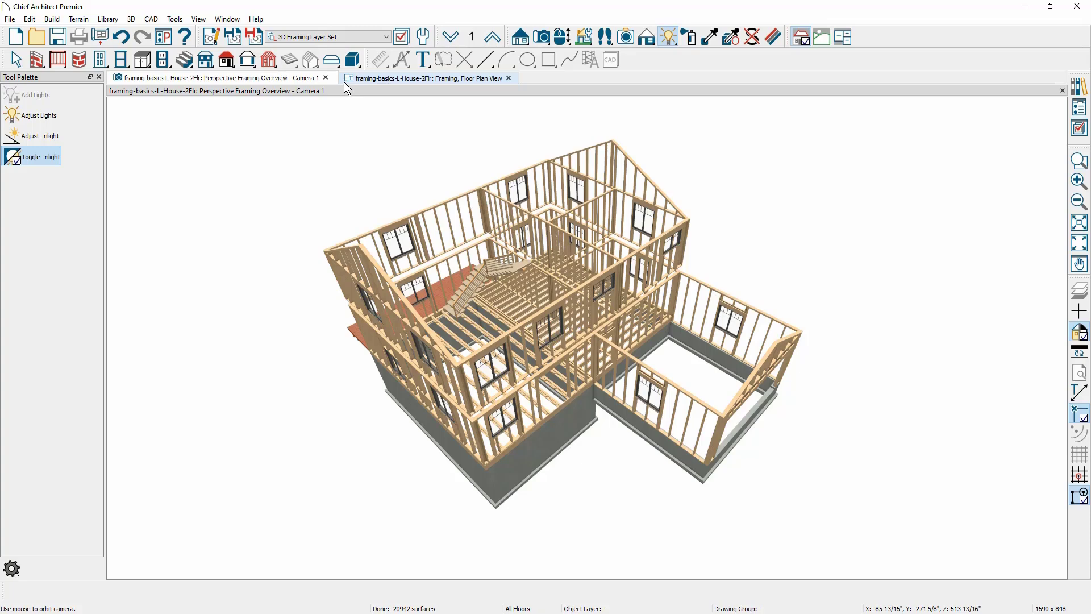
# Build the roof framing for the whole house, inspect the rafters in 3D, and undo it.
pyautogui.click(51, 19)
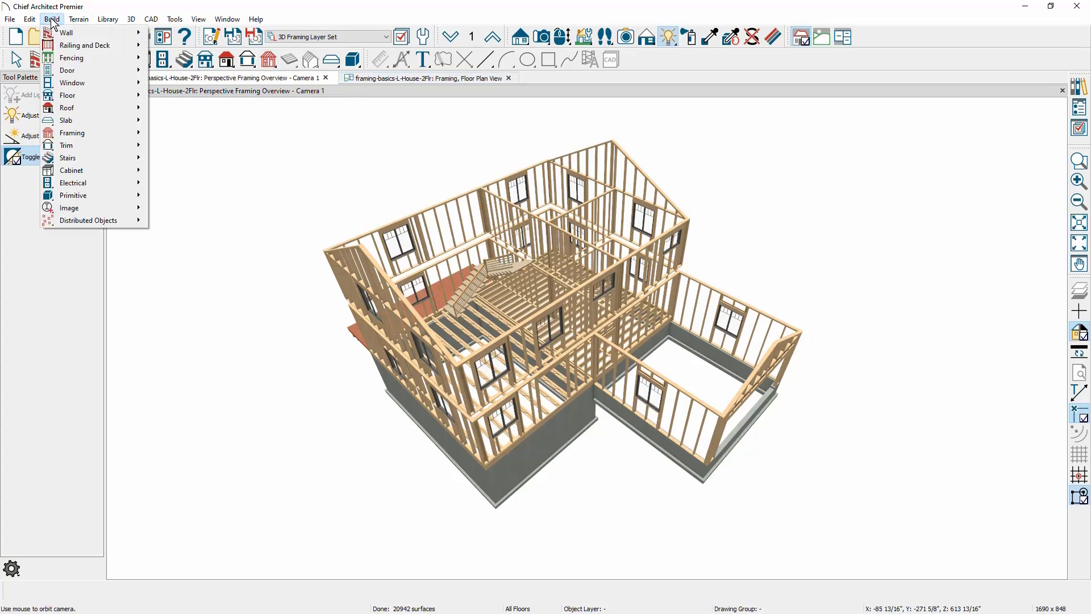
pyautogui.moveTo(87, 135)
pyautogui.click(196, 136)
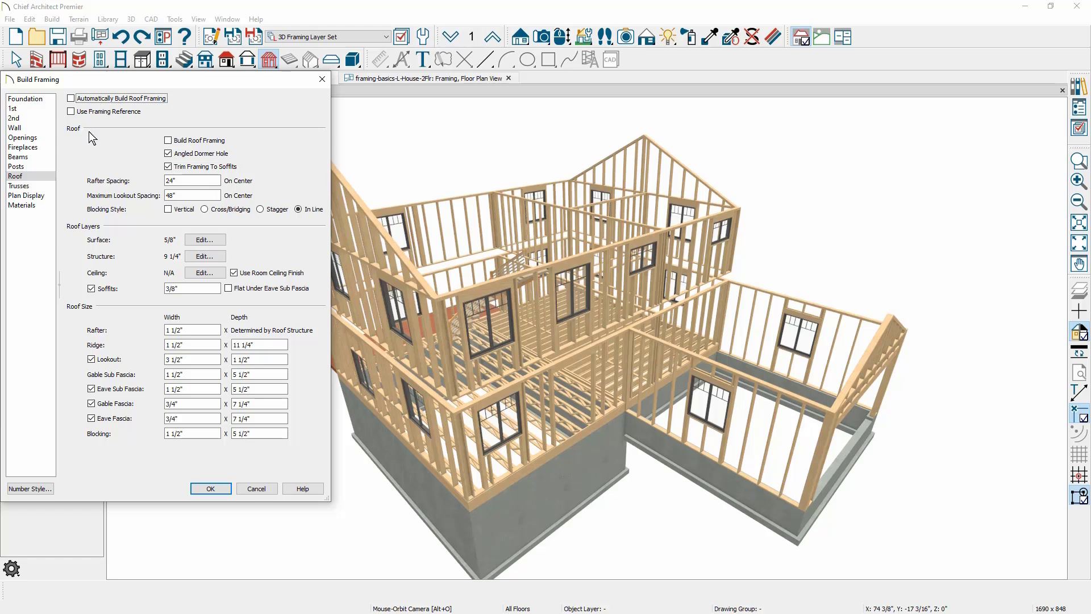
pyautogui.click(168, 141)
pyautogui.click(203, 488)
pyautogui.moveTo(346, 450)
pyautogui.mouseDown()
pyautogui.moveTo(183, 448)
pyautogui.moveTo(344, 450)
pyautogui.mouseUp()
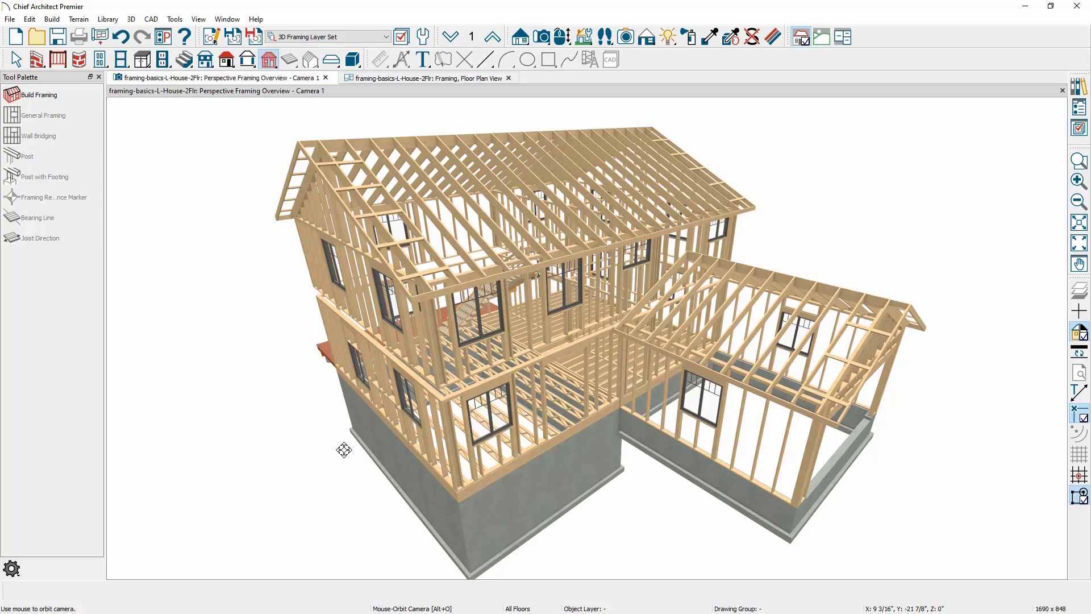
pyautogui.click(122, 37)
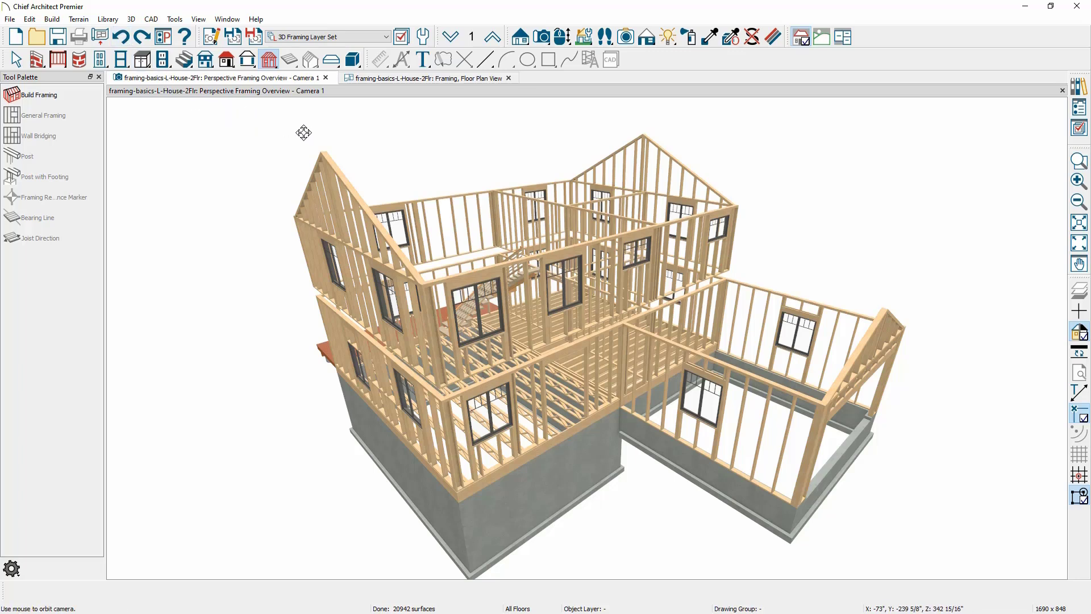
# Show Floor 2 in the floor plan with the Framing, Roof Plan View and check the upper roof plane's extent.
pyautogui.click(463, 78)
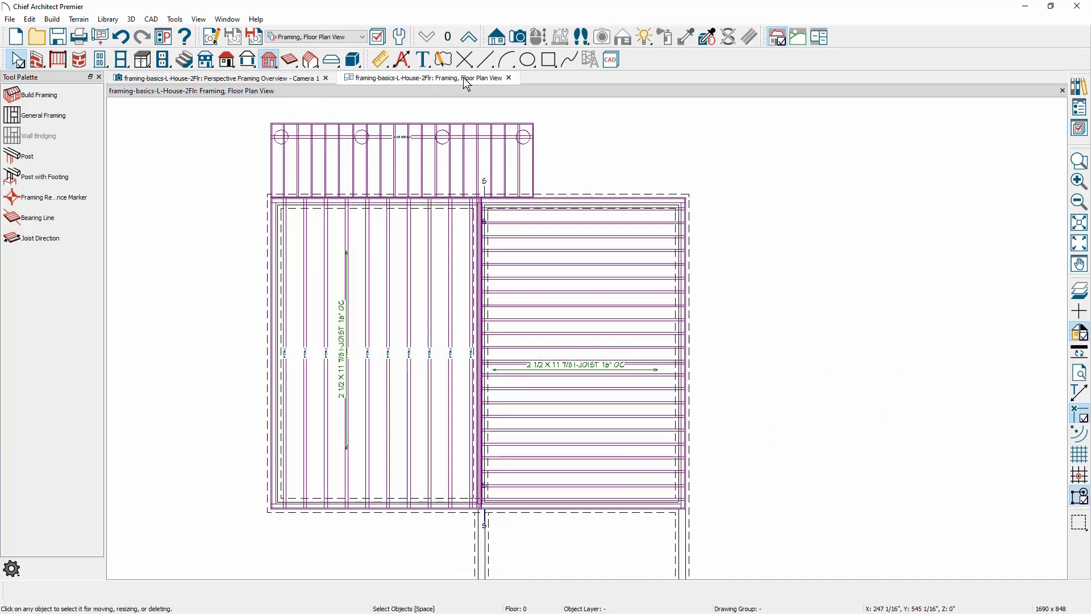
pyautogui.click(468, 37)
pyautogui.click(469, 37)
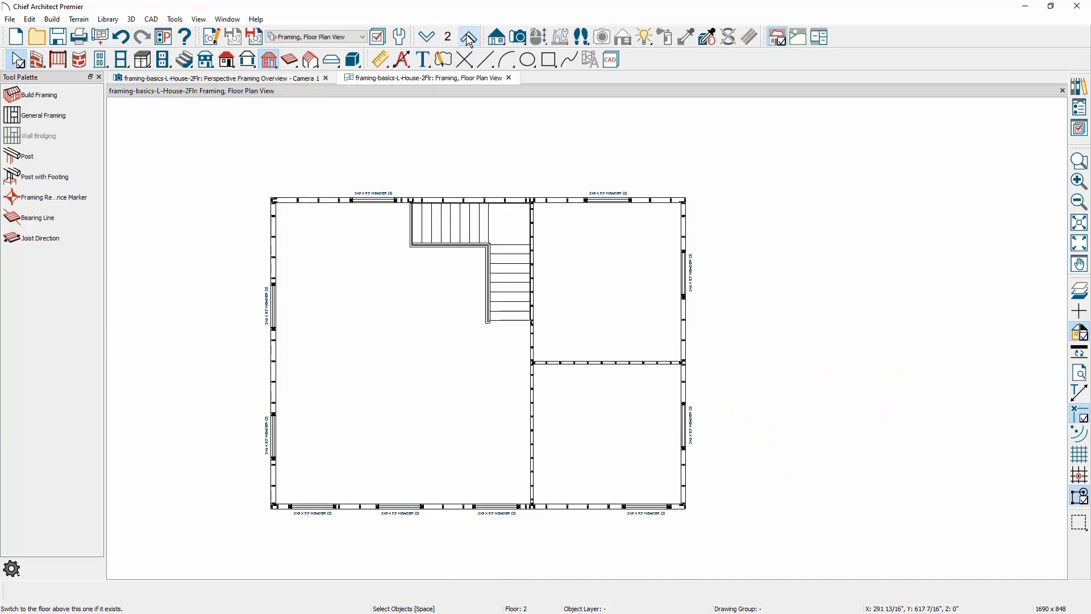
pyautogui.click(362, 37)
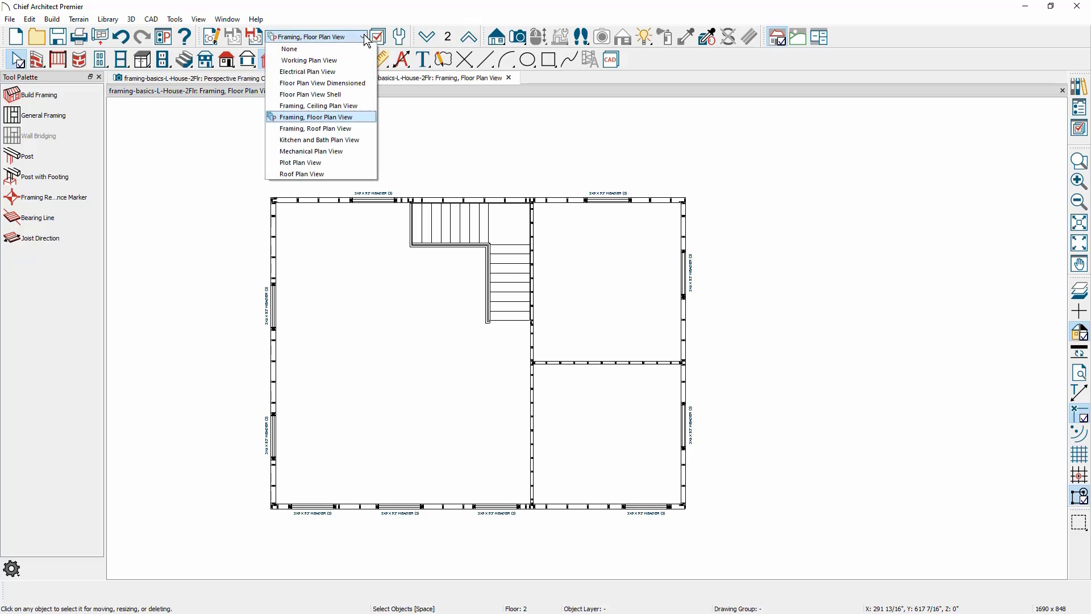
pyautogui.click(354, 129)
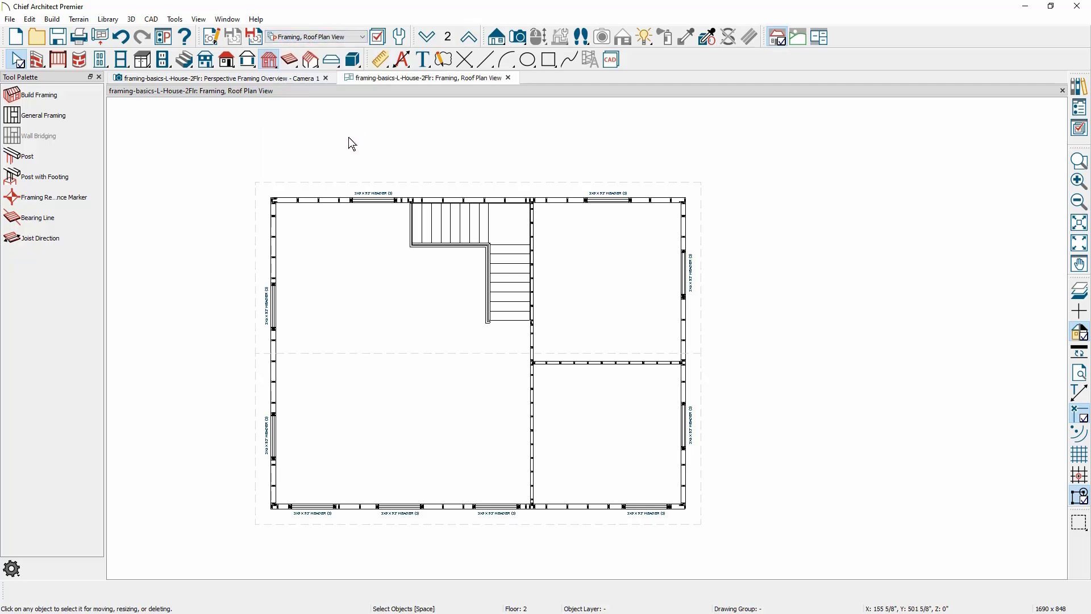
pyautogui.click(356, 183)
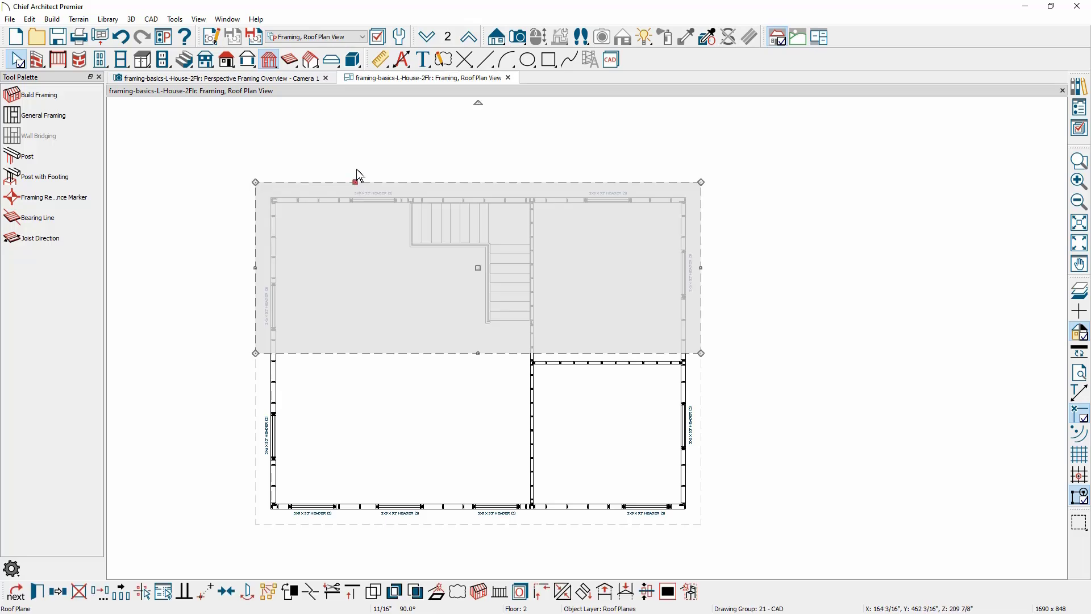
pyautogui.click(360, 174)
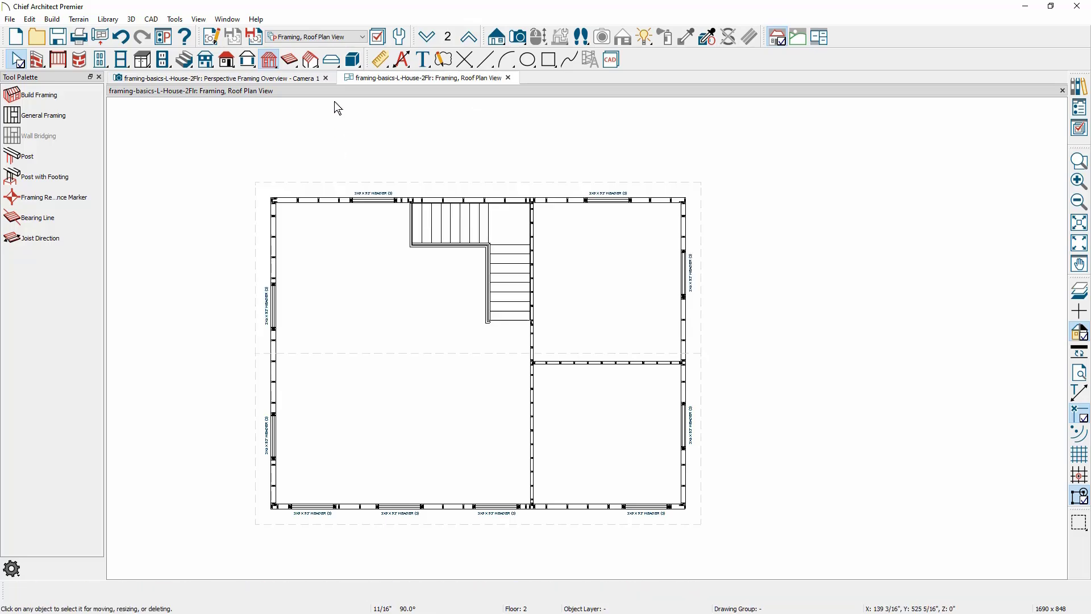
# Draw a vertical roof truss about 34 feet long over the left exterior wall, running from the upper eave to the lower eave.
pyautogui.click(311, 59)
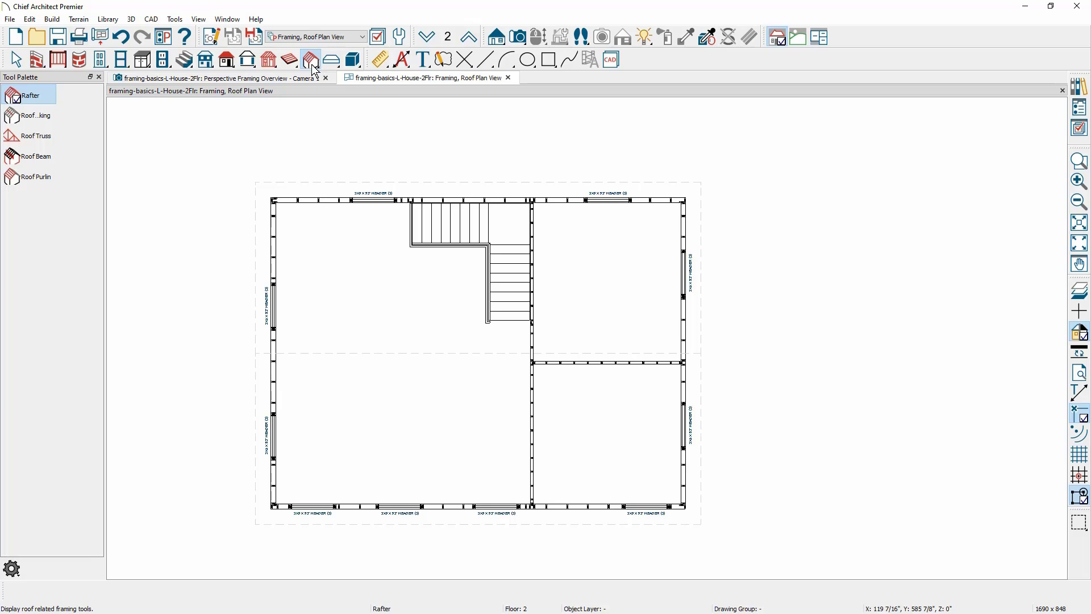
pyautogui.click(55, 142)
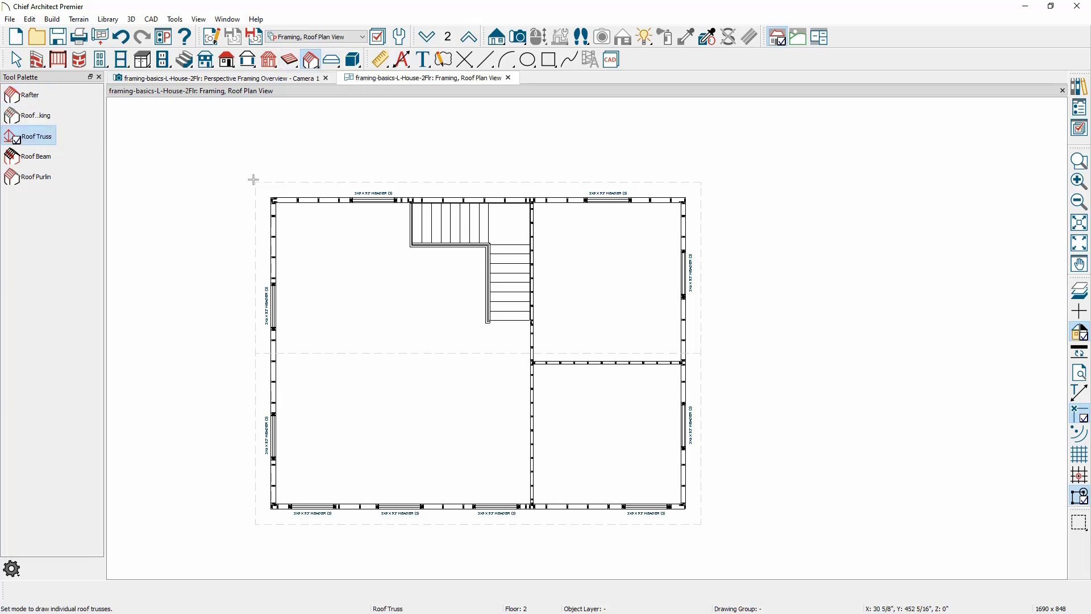
pyautogui.moveTo(271, 182); pyautogui.dragTo(260, 535)
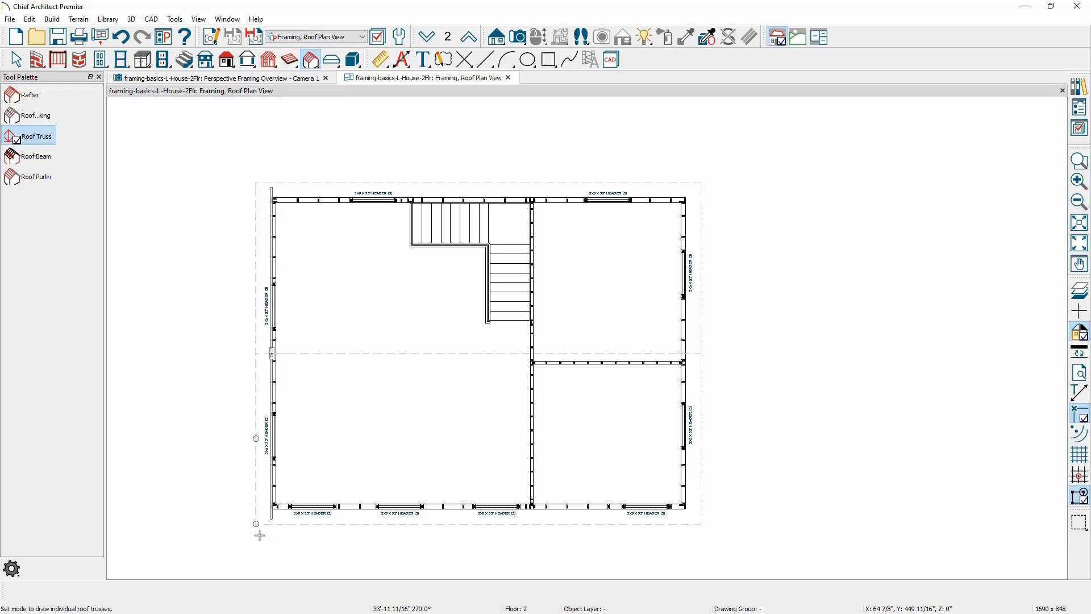
# Copy the roof truss at 24" offsets across the house to the right exterior wall.
pyautogui.press('space')
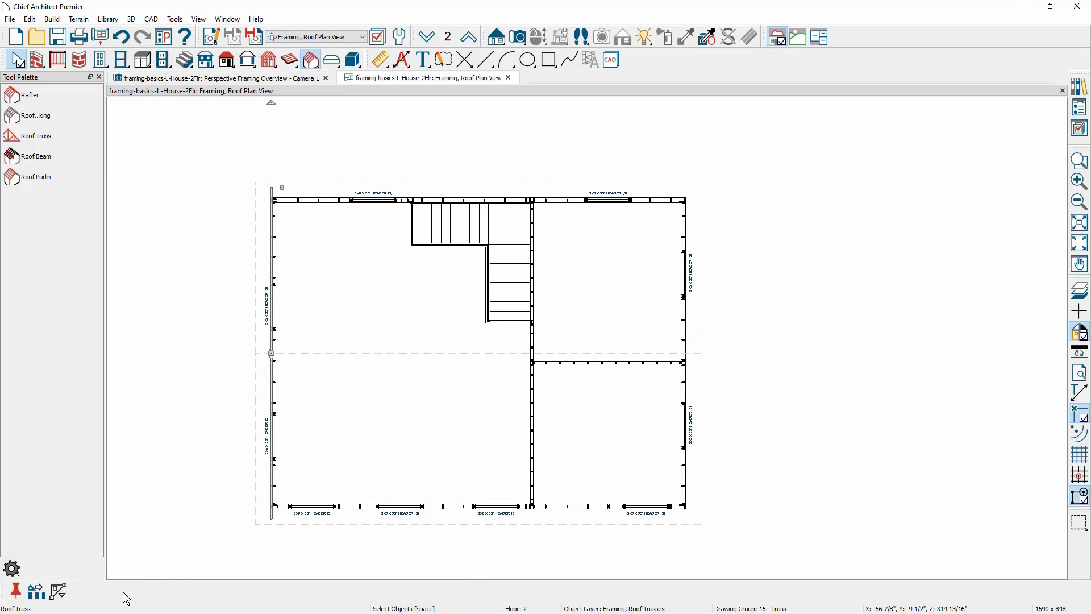
pyautogui.doubleClick(38, 593)
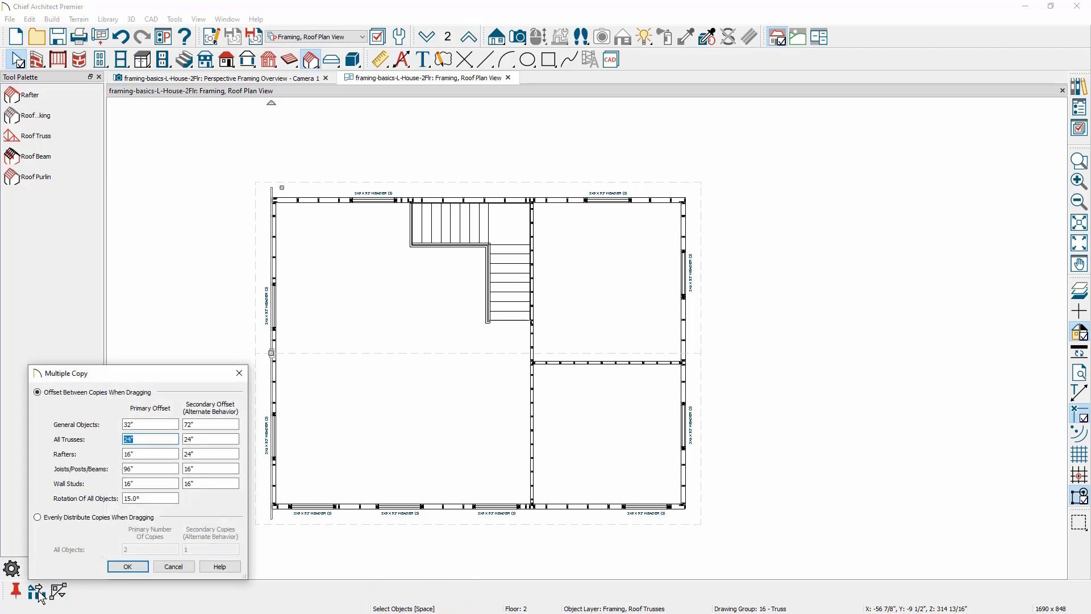
pyautogui.click(129, 567)
pyautogui.moveTo(274, 353); pyautogui.dragTo(695, 358)
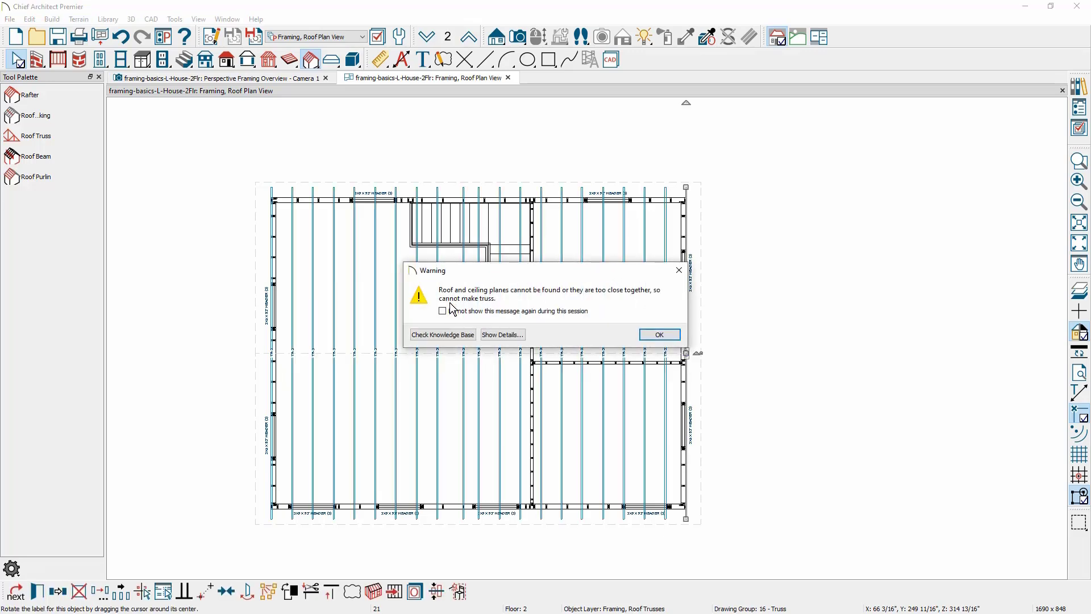
pyautogui.click(659, 334)
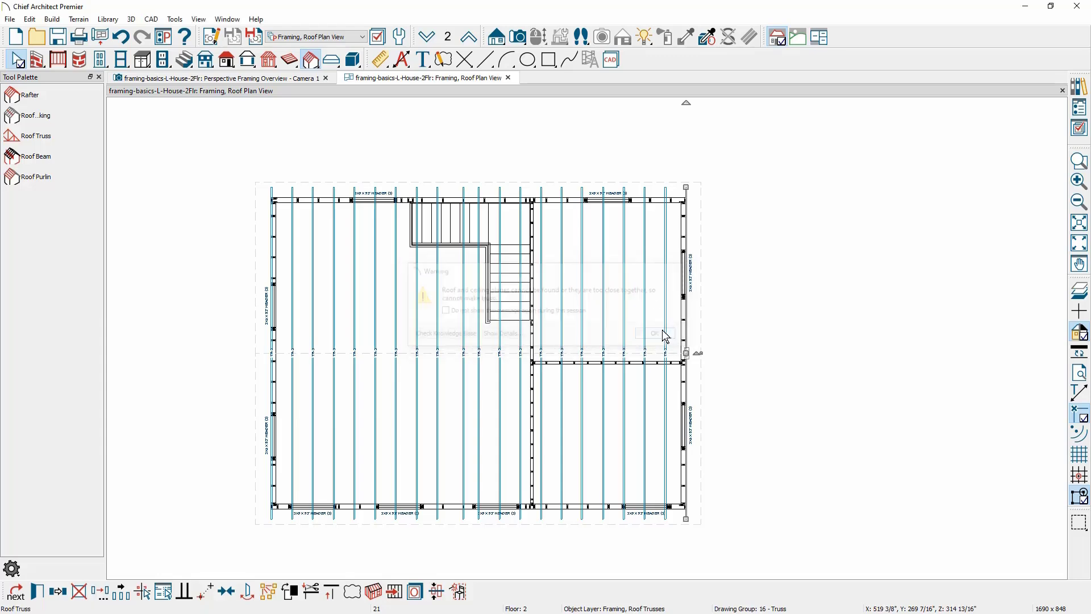
# Move the rightmost roof truss point to point so its outer face is flush with the wall framing's outer corner.
pyautogui.scroll(5, 690, 219)
pyautogui.scroll(1, 694, 214)
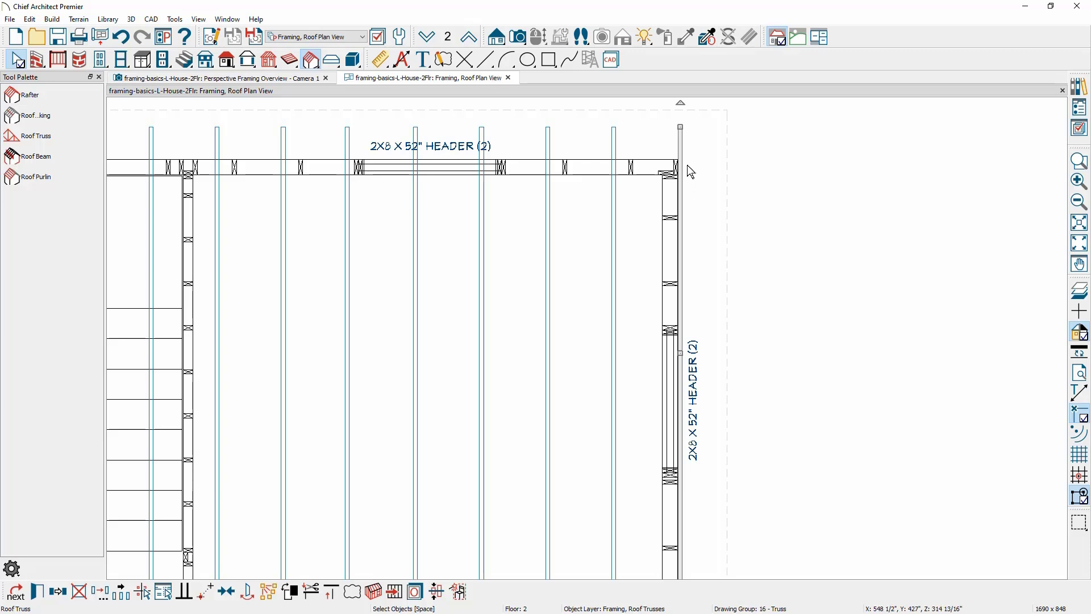
pyautogui.click(209, 592)
pyautogui.scroll(4, 682, 166)
pyautogui.scroll(1, 703, 168)
pyautogui.click(690, 160)
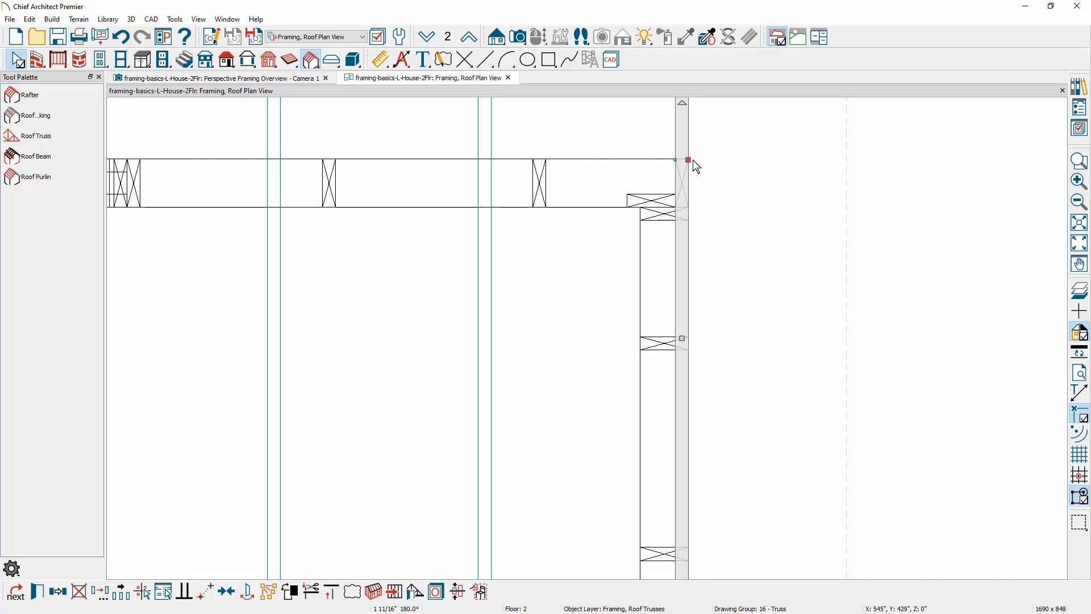
pyautogui.scroll(-5, 693, 162)
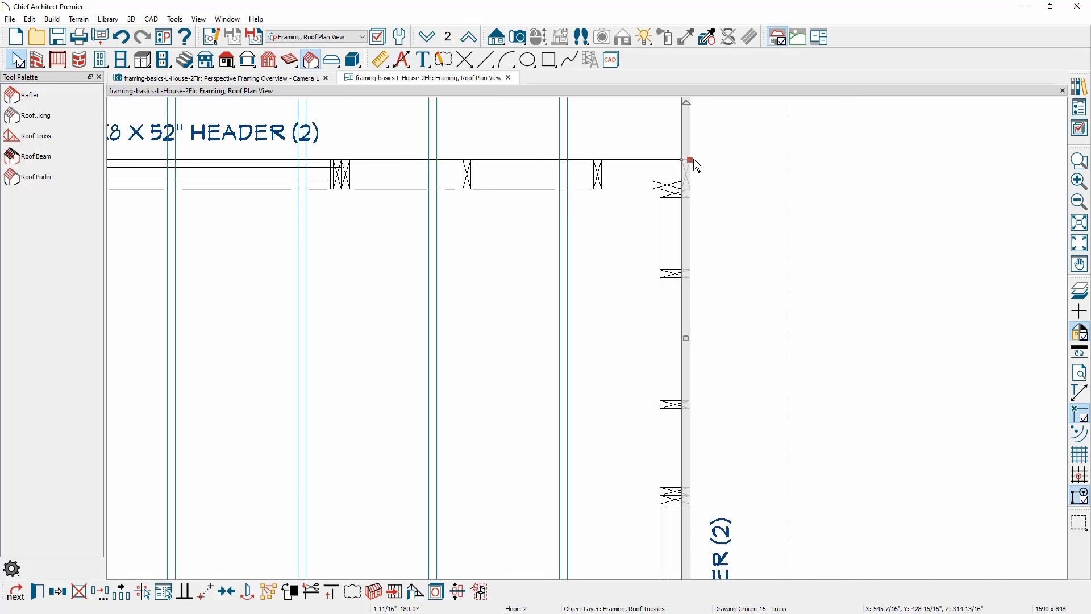
pyautogui.scroll(-3, 733, 182)
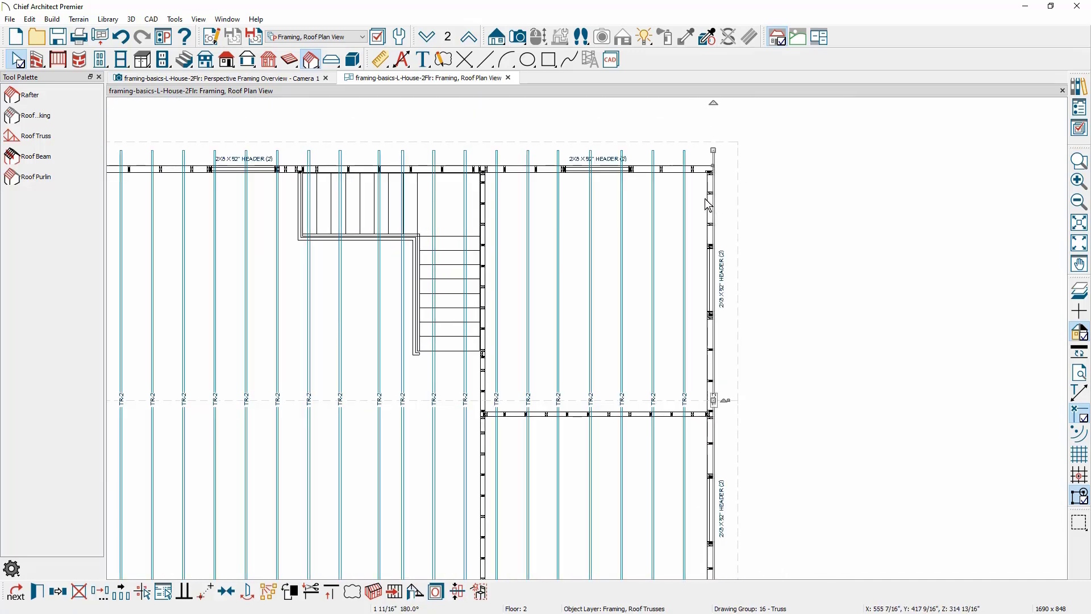
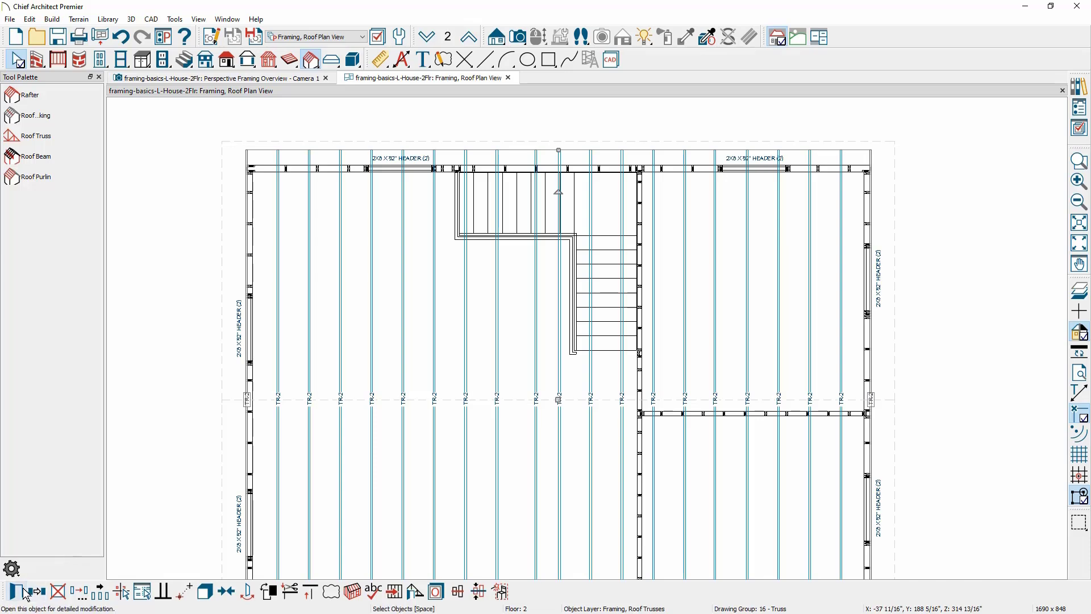
# Specify the leftmost and rightmost roof trusses as End Truss with Reduced Gable.
pyautogui.click(22, 592)
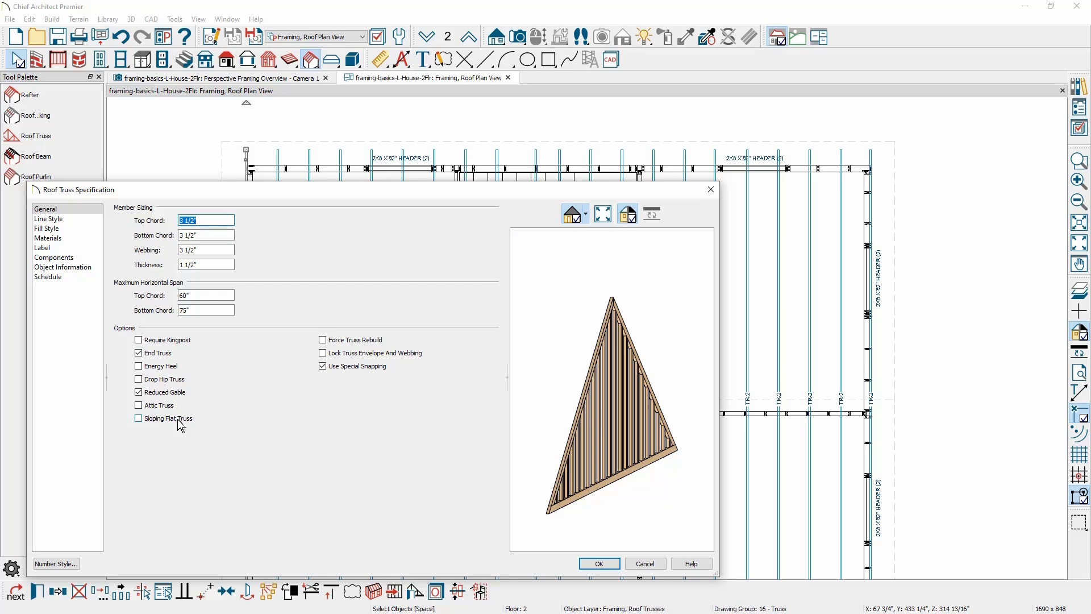
pyautogui.click(599, 564)
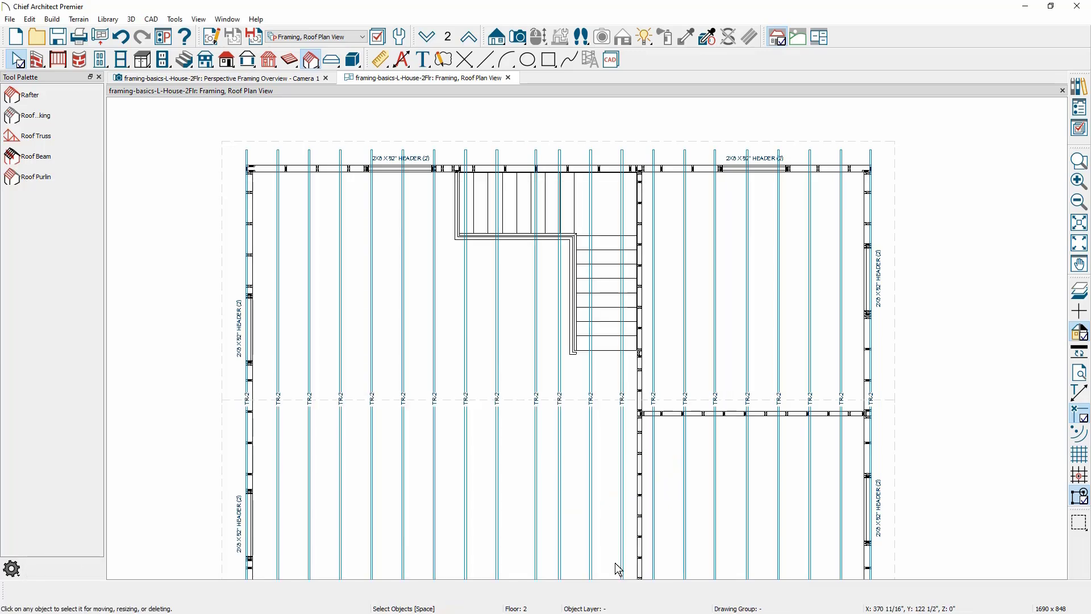
# Delete all general wall framing members from the two gable walls on the attic floor.
pyautogui.click(475, 42)
pyautogui.moveTo(509, 358); pyautogui.dragTo(508, 318, button='middle')
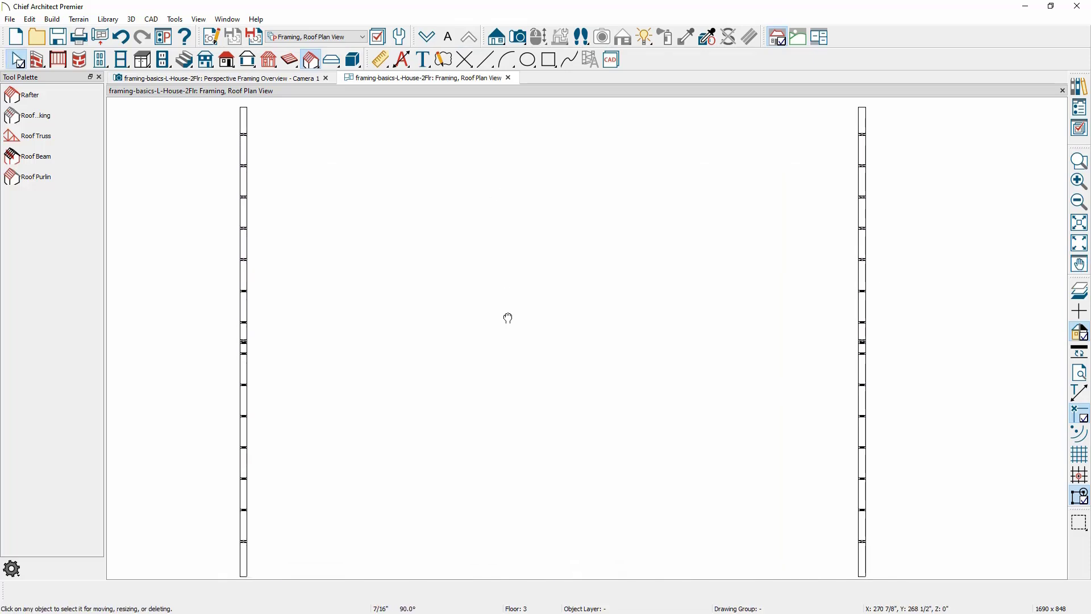
pyautogui.scroll(-1, 510, 319)
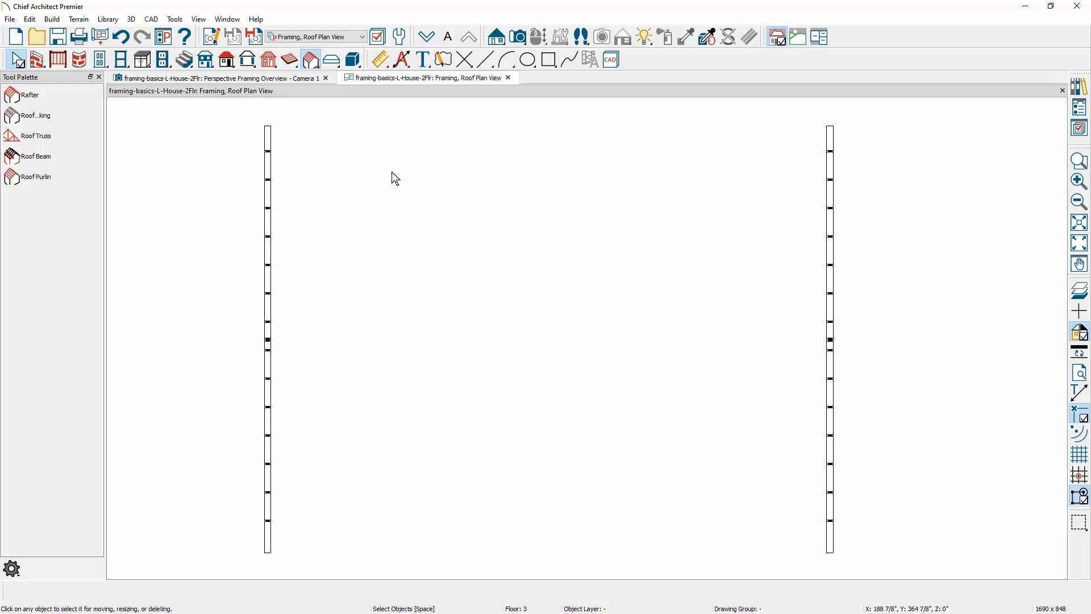
pyautogui.click(269, 59)
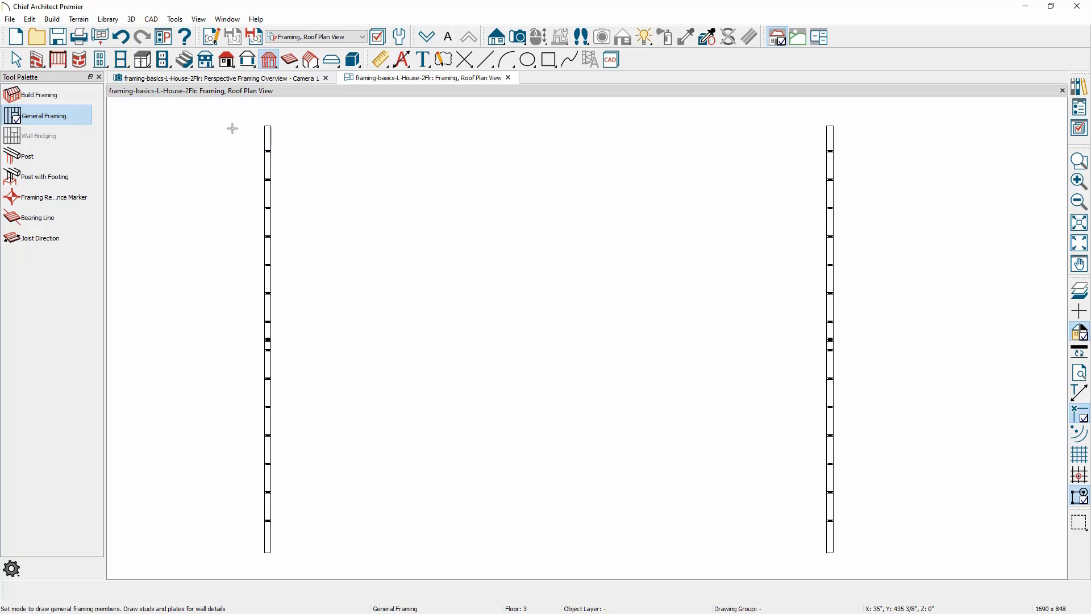
pyautogui.moveTo(230, 124); pyautogui.dragTo(856, 564)
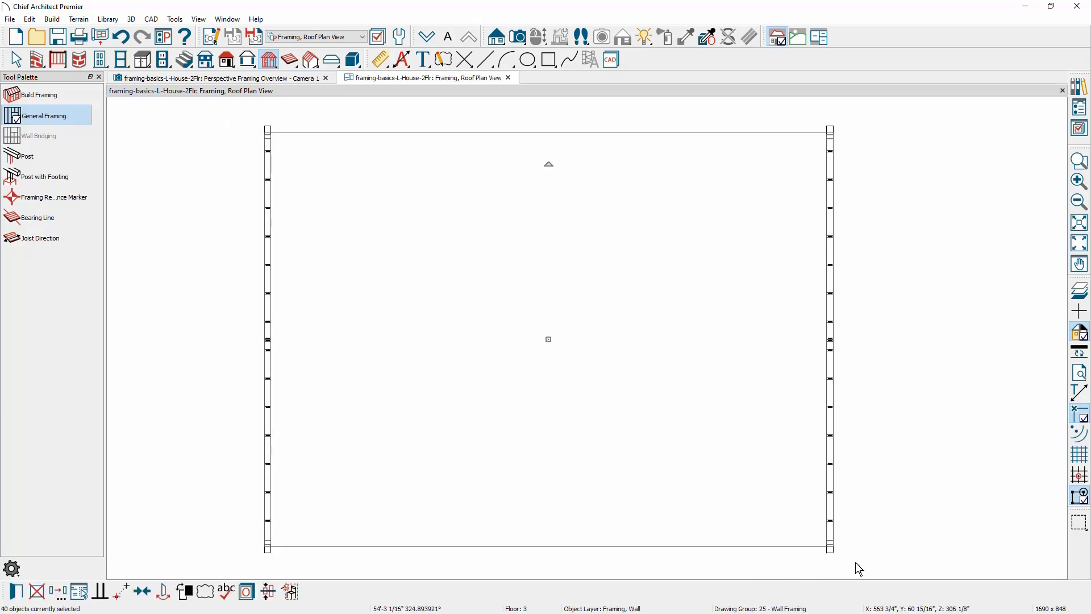
pyautogui.press('Delete')
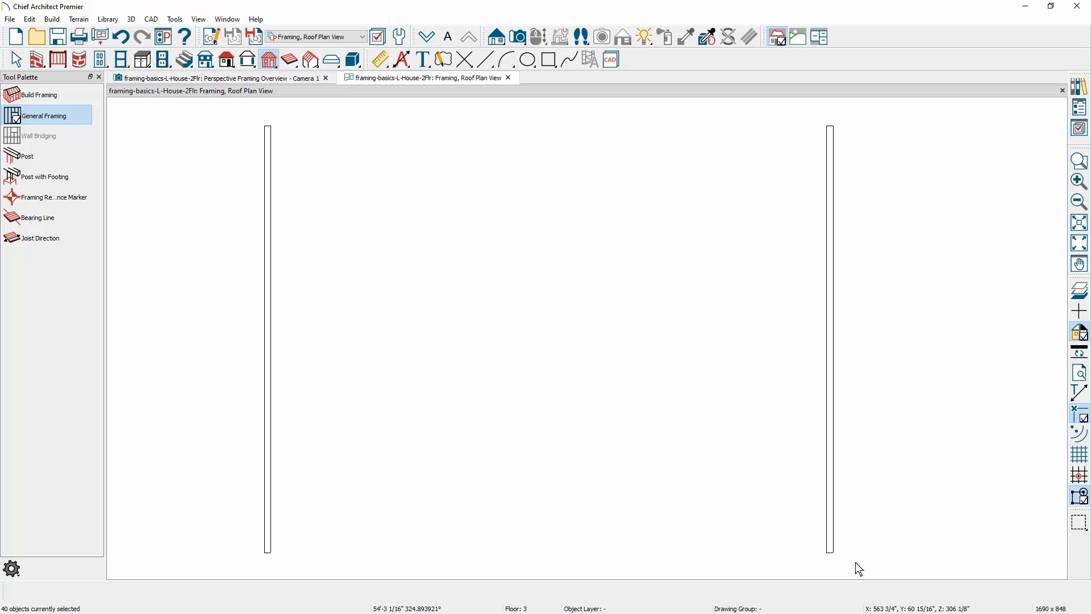
# Check the trusses in the 3D framing overview and build the roof framing with 24" rafter spacing.
pyautogui.click(258, 77)
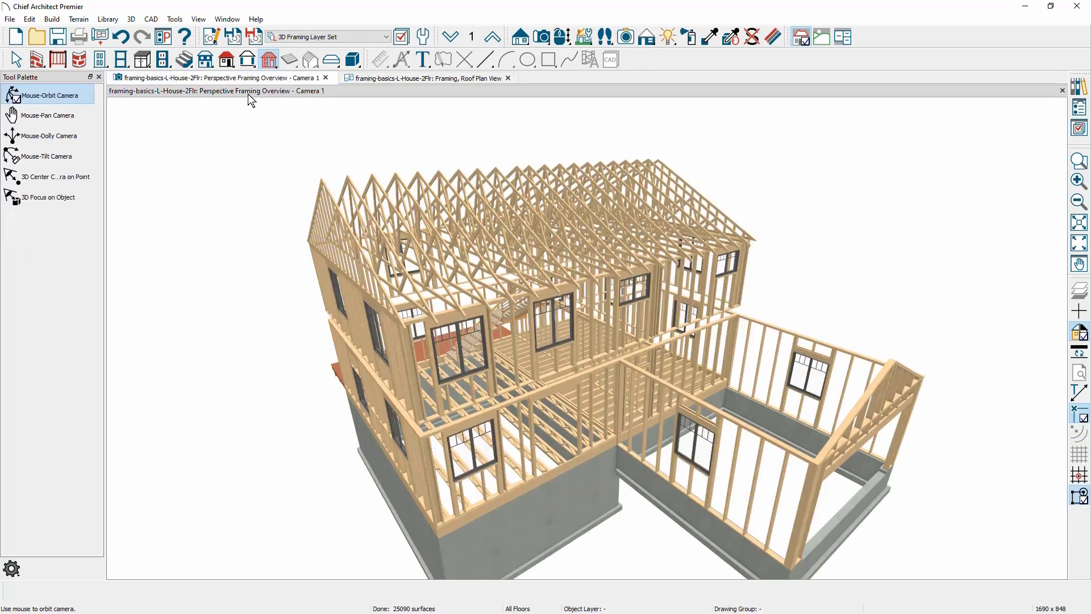
pyautogui.moveTo(372, 307)
pyautogui.mouseDown()
pyautogui.moveTo(220, 301)
pyautogui.moveTo(366, 305)
pyautogui.mouseUp()
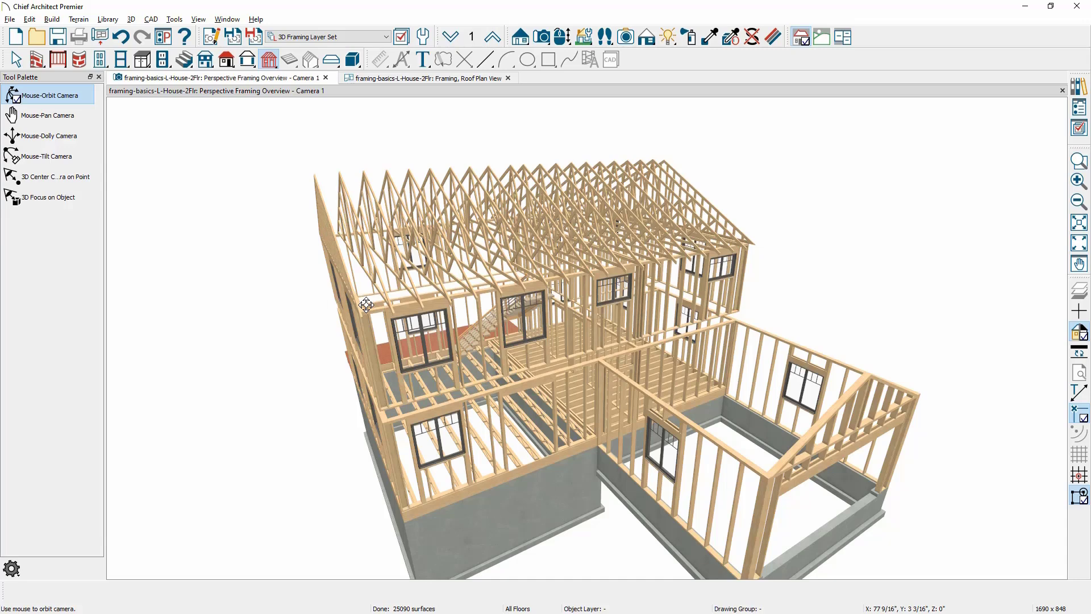
pyautogui.click(270, 61)
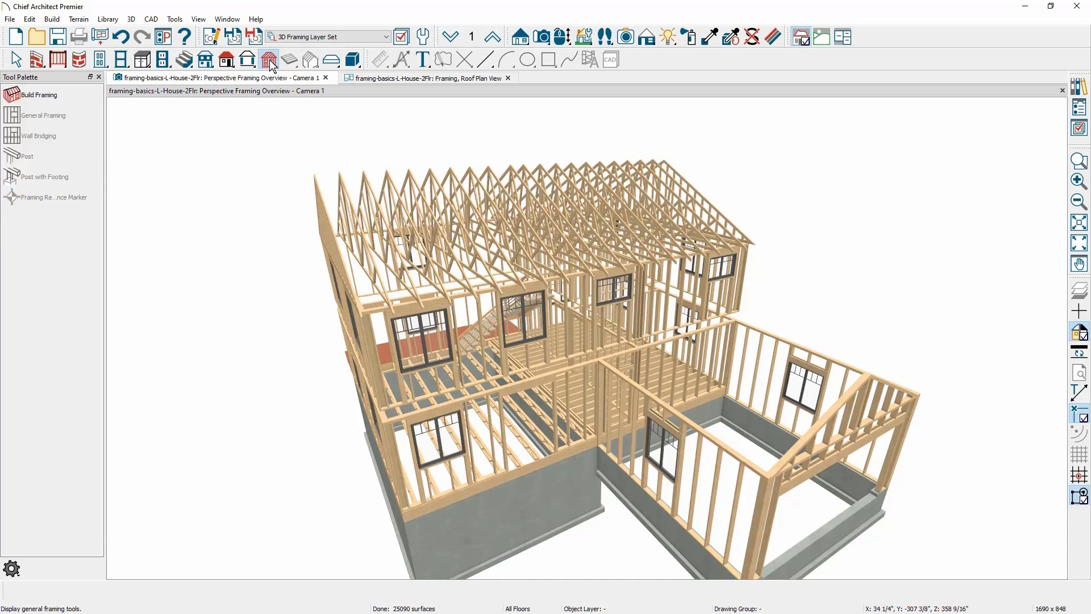
pyautogui.click(56, 96)
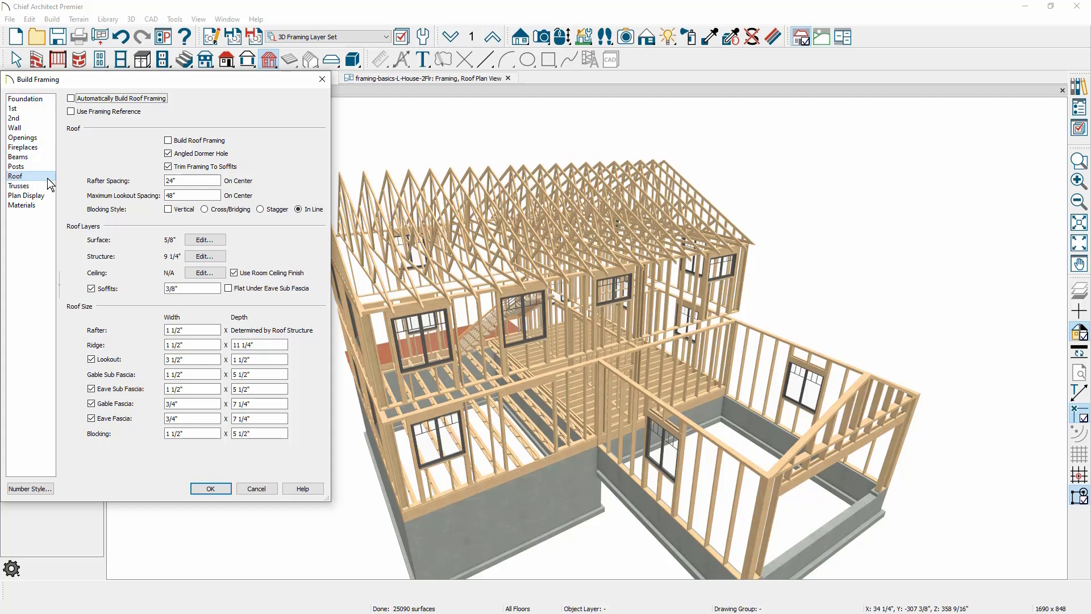
pyautogui.click(167, 141)
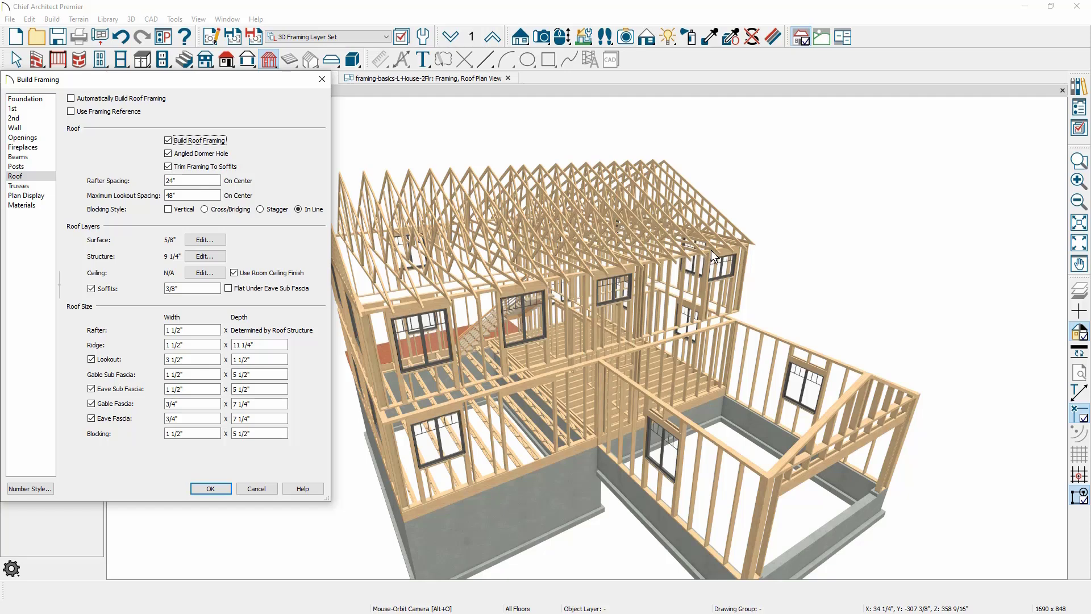
pyautogui.click(224, 494)
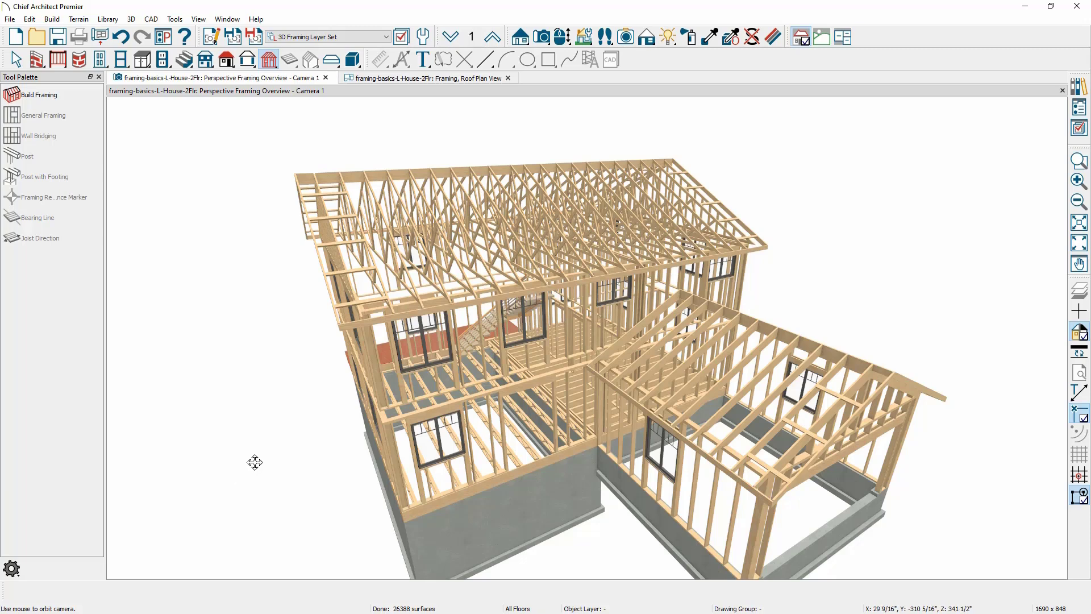
# Delete the ridge member along the peak of the main trussed roof.
pyautogui.moveTo(248, 440); pyautogui.dragTo(256, 450)
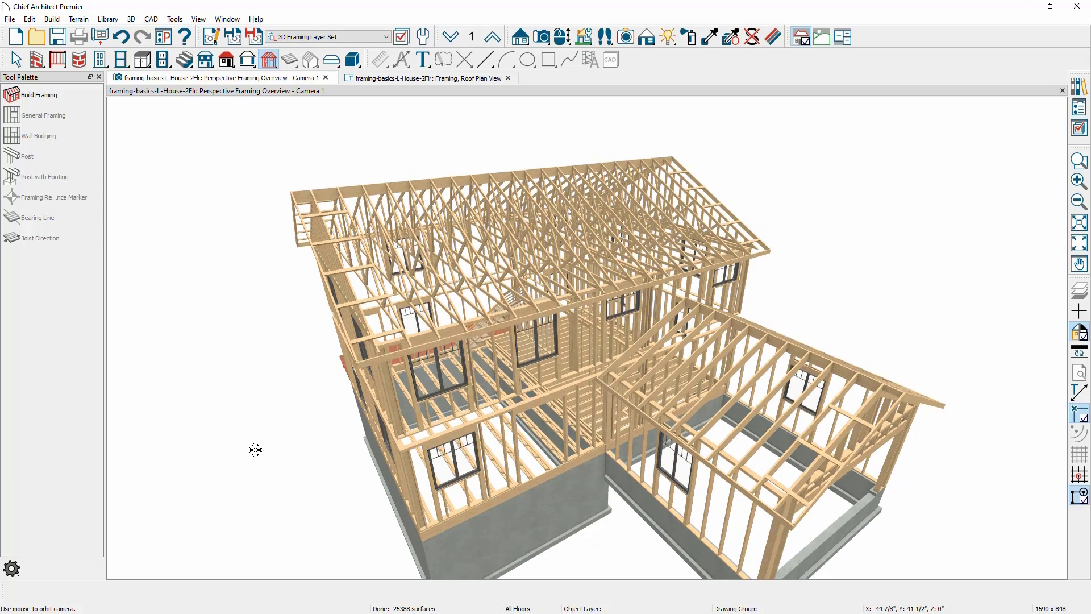
pyautogui.click(374, 186)
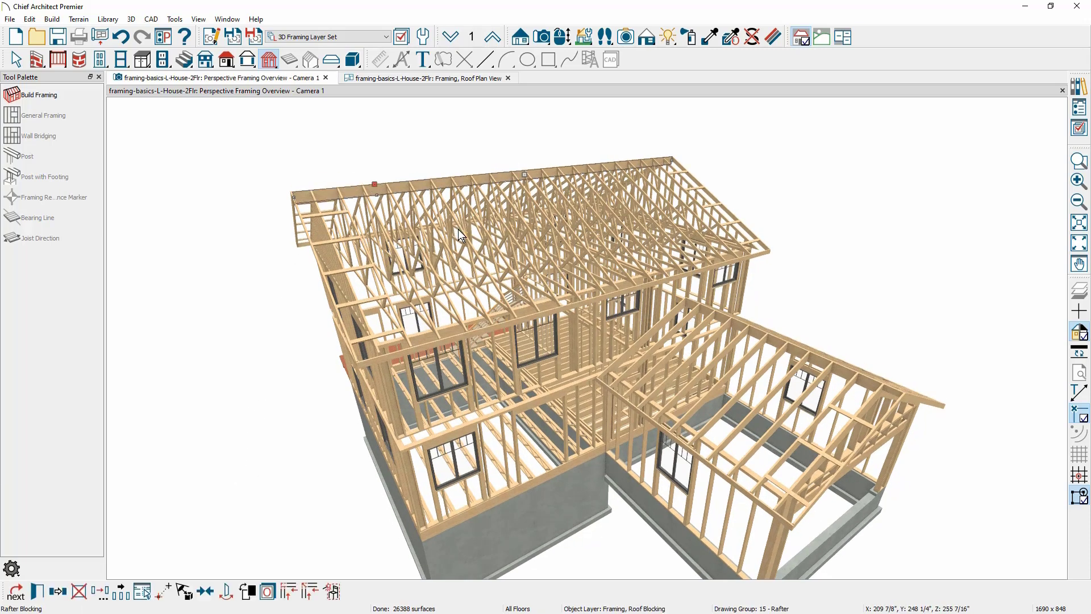
pyautogui.press('Delete')
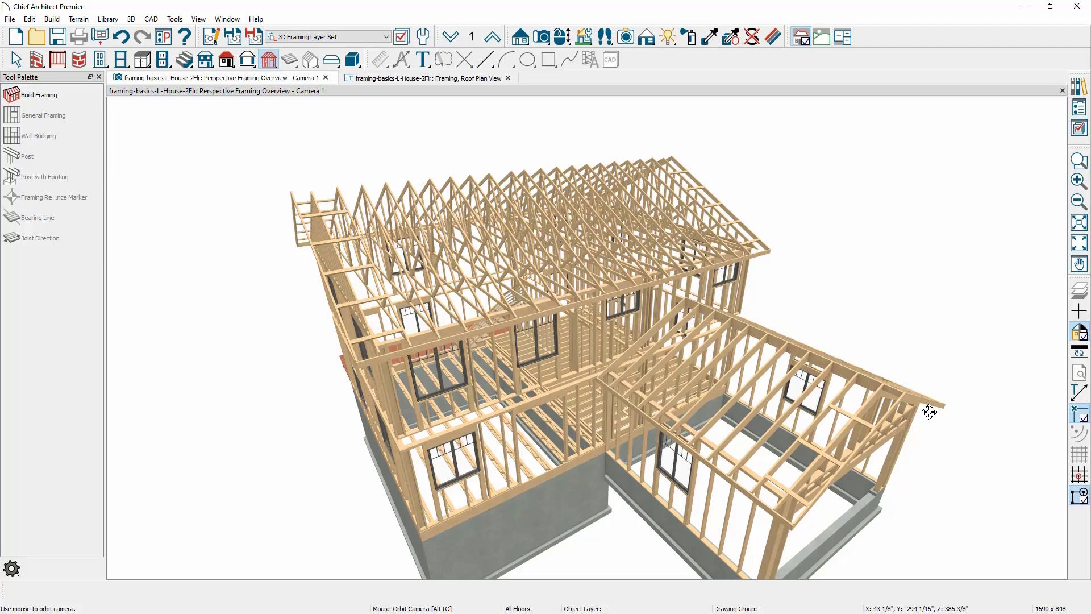
# Examine the deck framing from below in 3D and select the deck room on Floor 1 in the plan.
pyautogui.scroll(3, 397, 409)
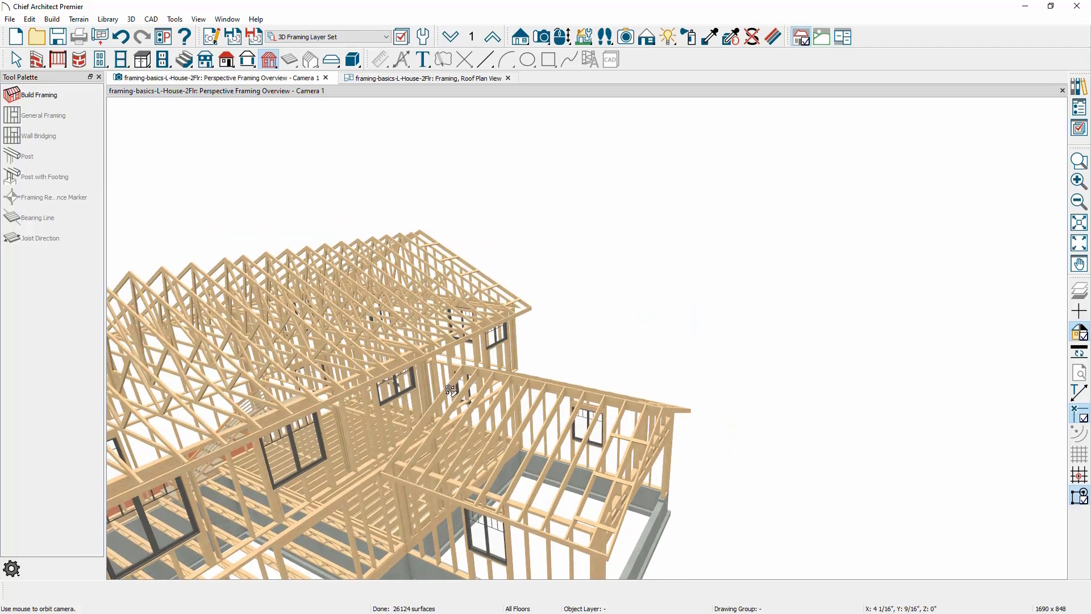
pyautogui.moveTo(450, 390); pyautogui.dragTo(562, 295)
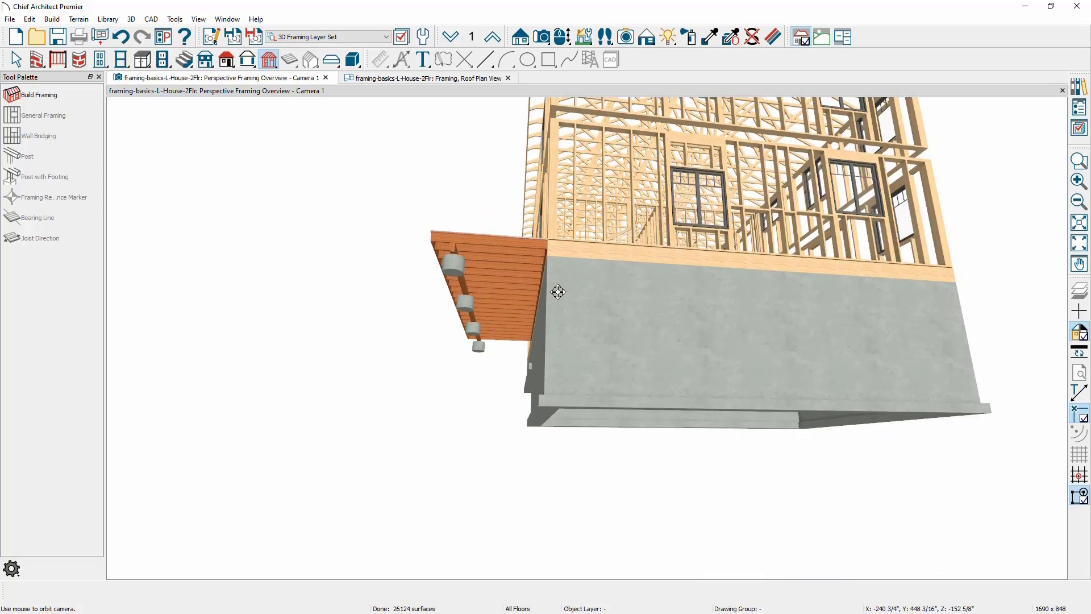
pyautogui.click(440, 81)
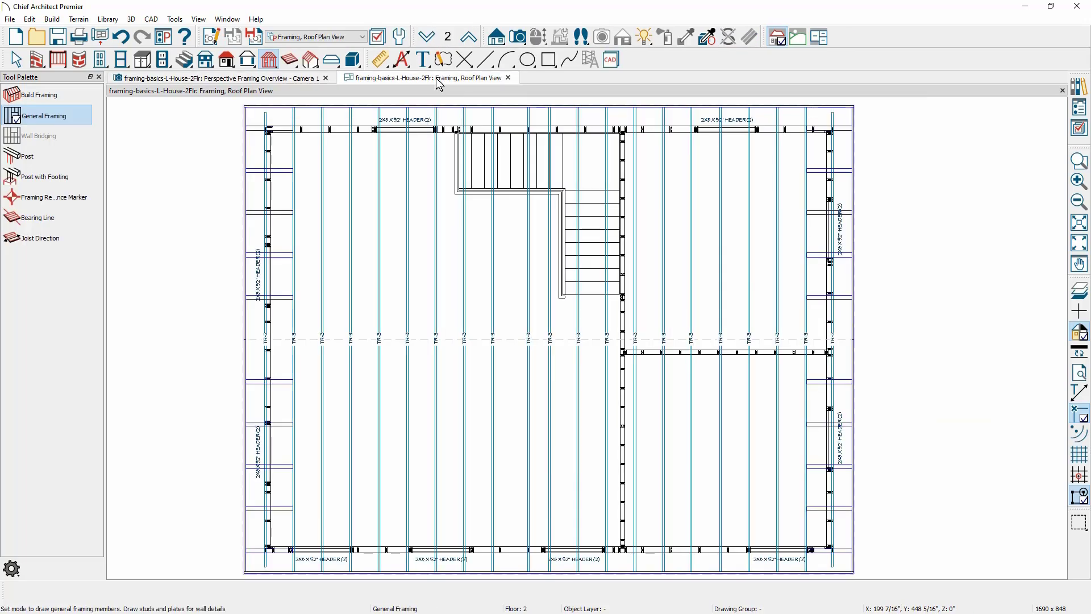
pyautogui.click(427, 36)
pyautogui.moveTo(461, 188); pyautogui.dragTo(662, 316, button='middle')
pyautogui.press('g')
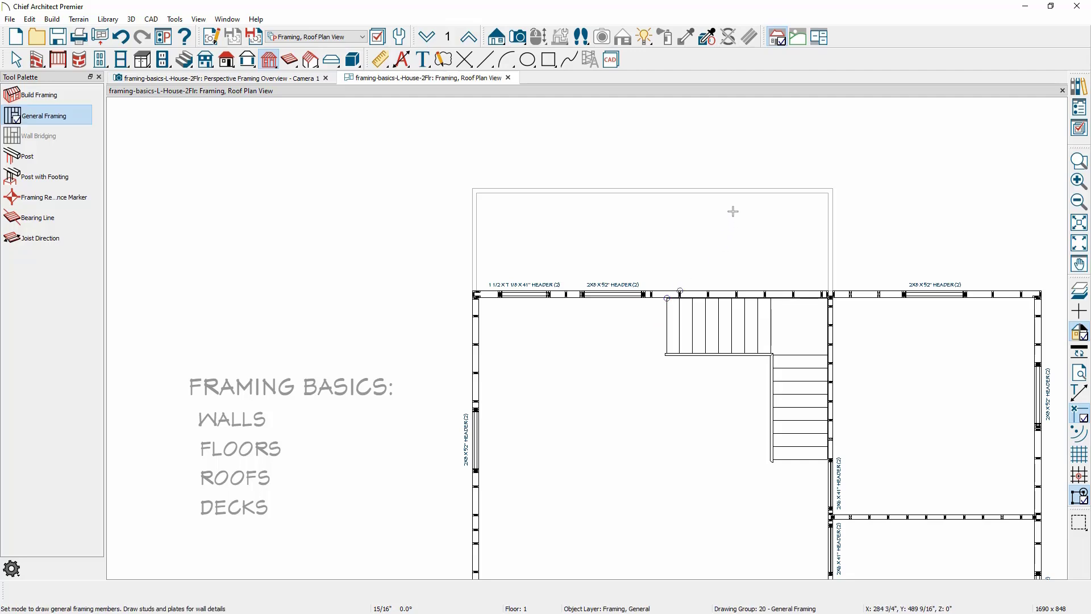
pyautogui.press('space')
pyautogui.click(544, 209)
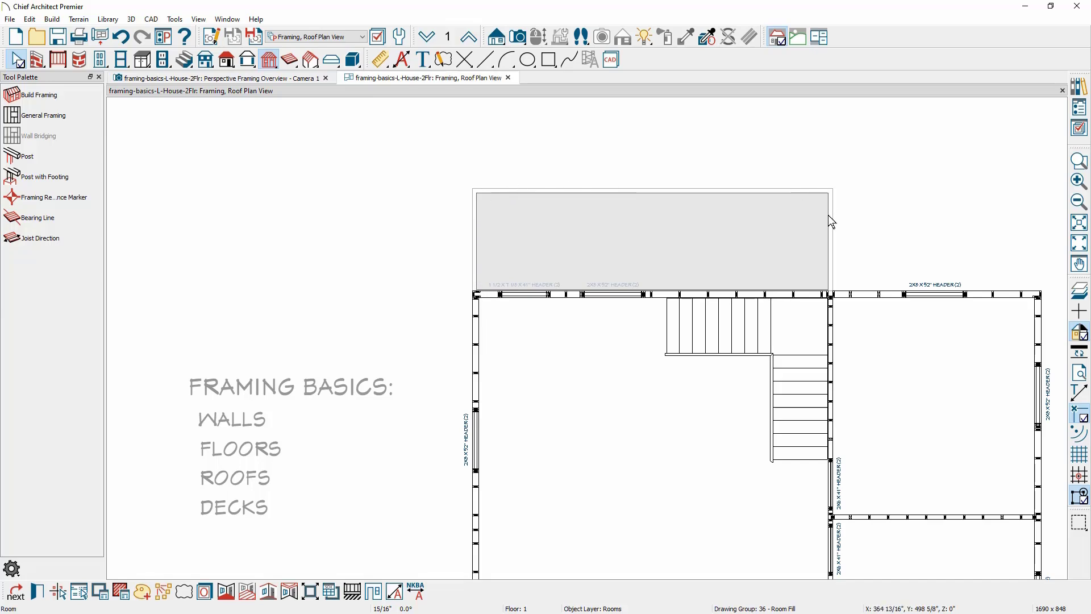
# Show Floor 0 with the Framing, Floor Plan View to examine the deck joists and footings, and inspect them in 3D.
pyautogui.click(429, 41)
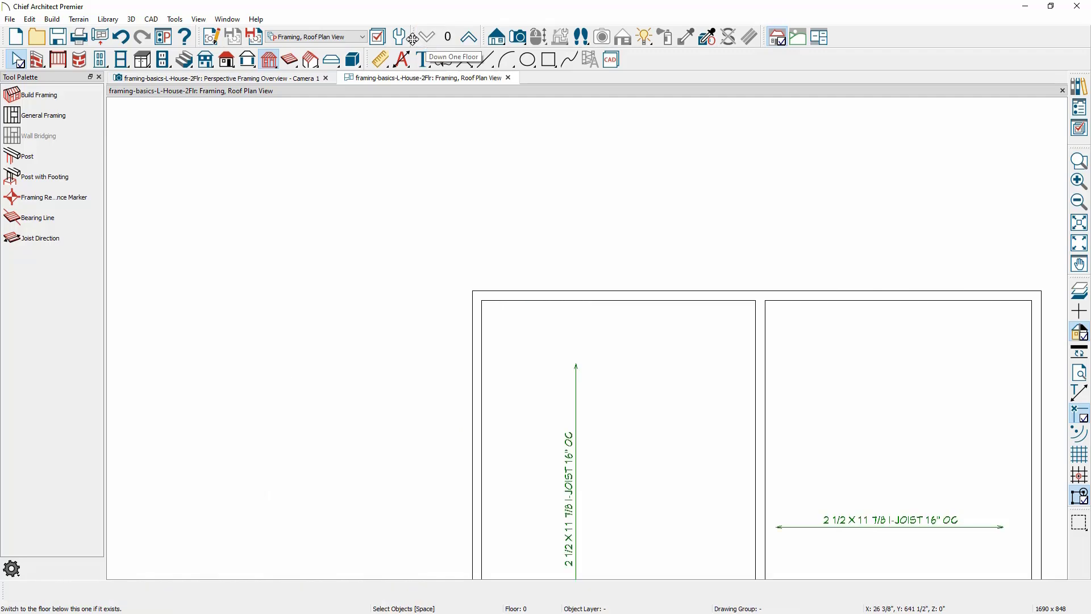
pyautogui.click(362, 37)
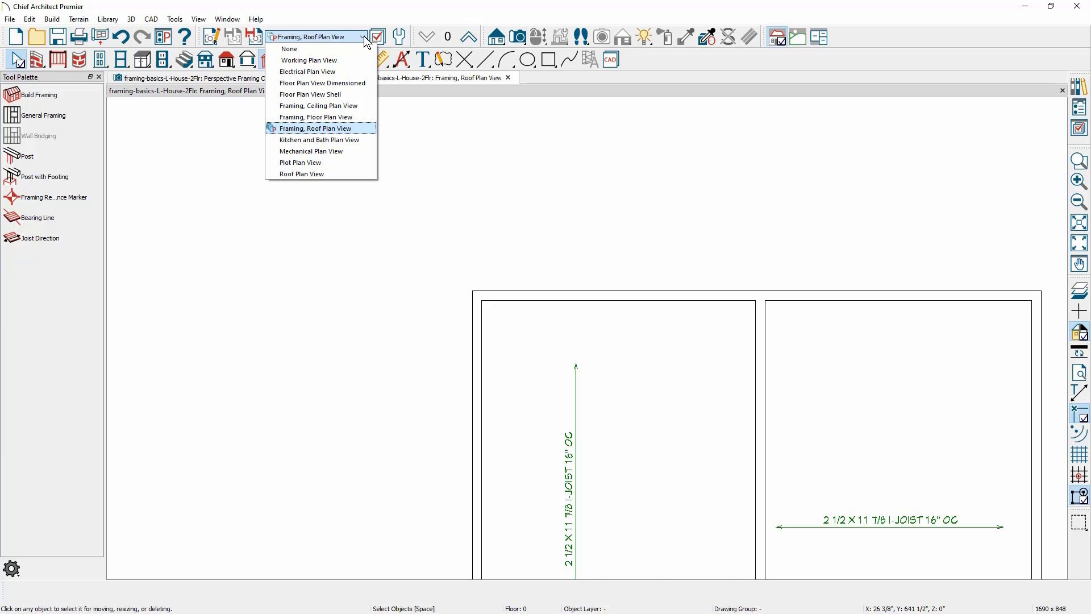
pyautogui.click(364, 120)
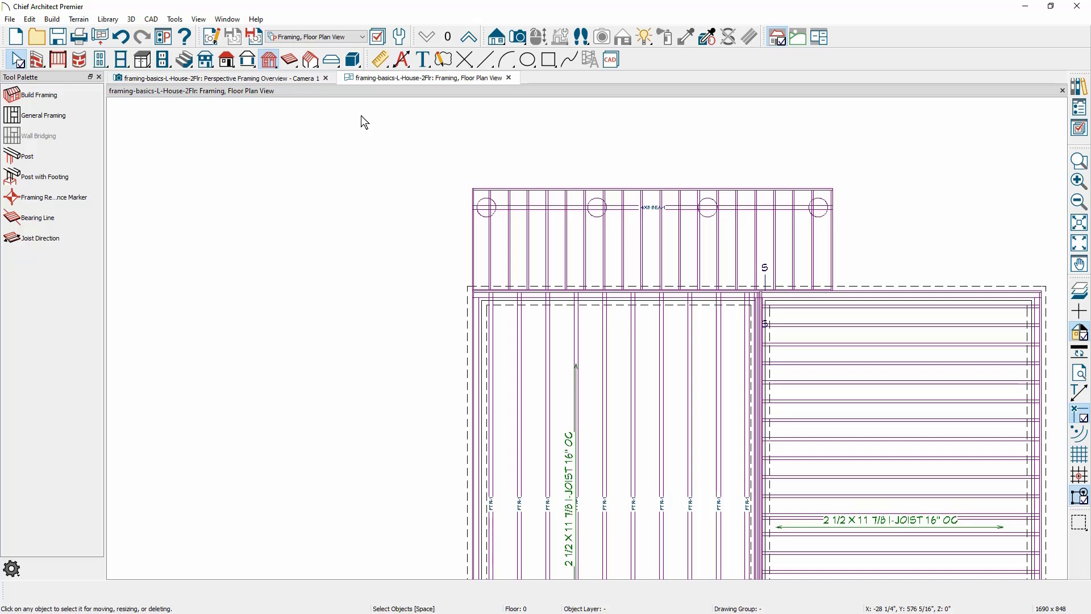
pyautogui.click(298, 82)
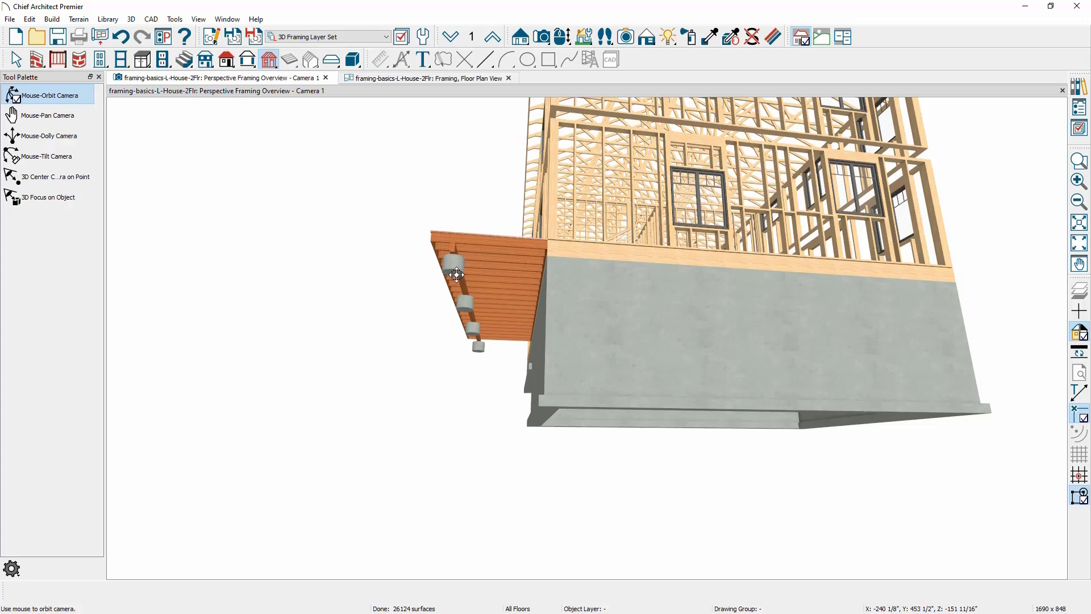
pyautogui.scroll(4, 459, 271)
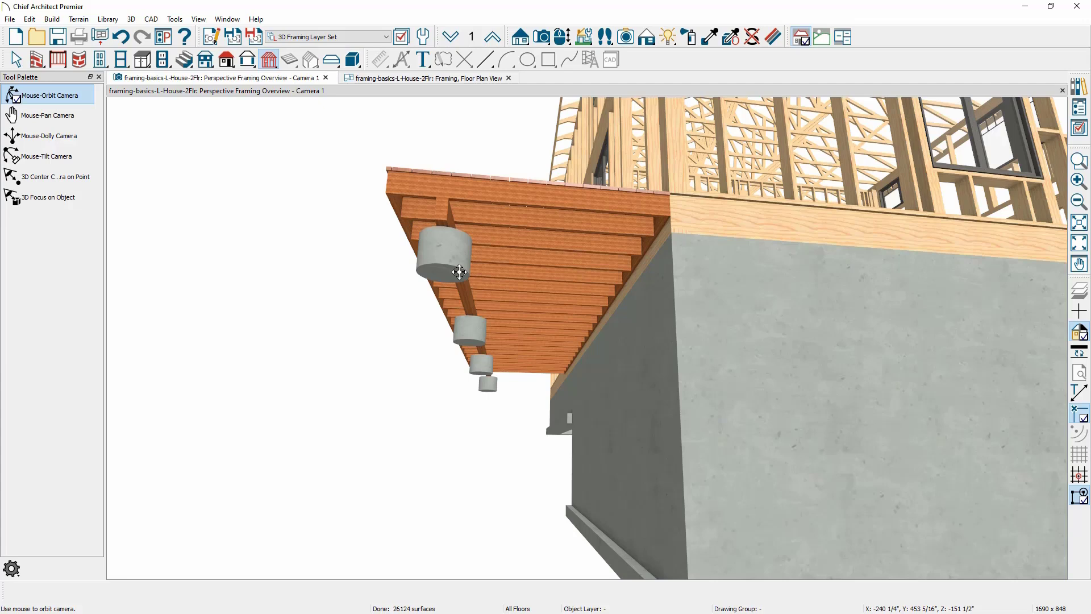
# Return to Floor 1 of the framing plan, open the deck room's specification and review its deck planking and joist settings.
pyautogui.click(470, 80)
pyautogui.click(471, 37)
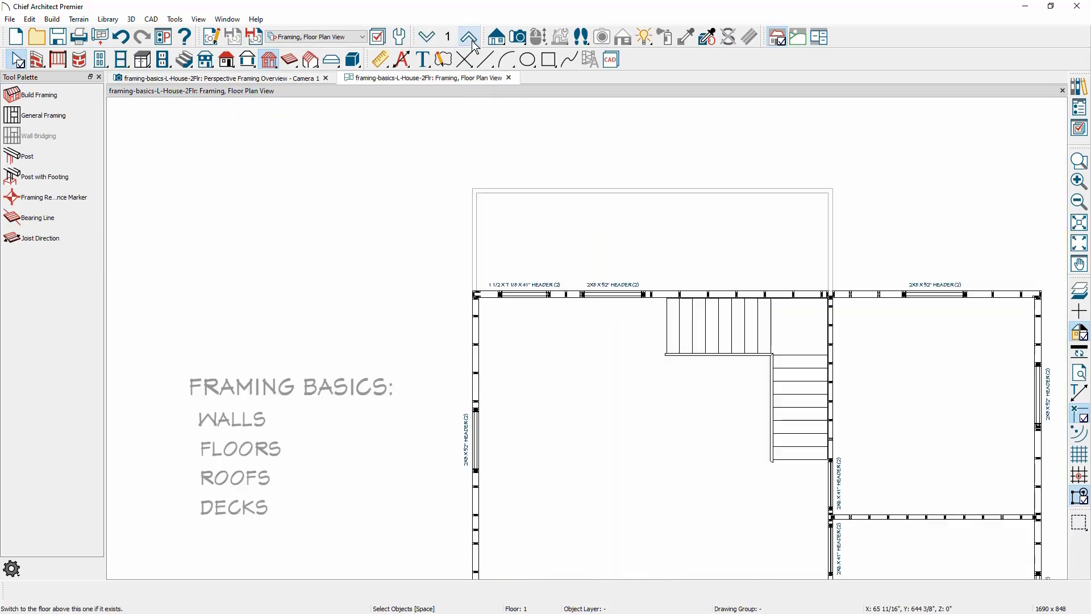
pyautogui.click(537, 225)
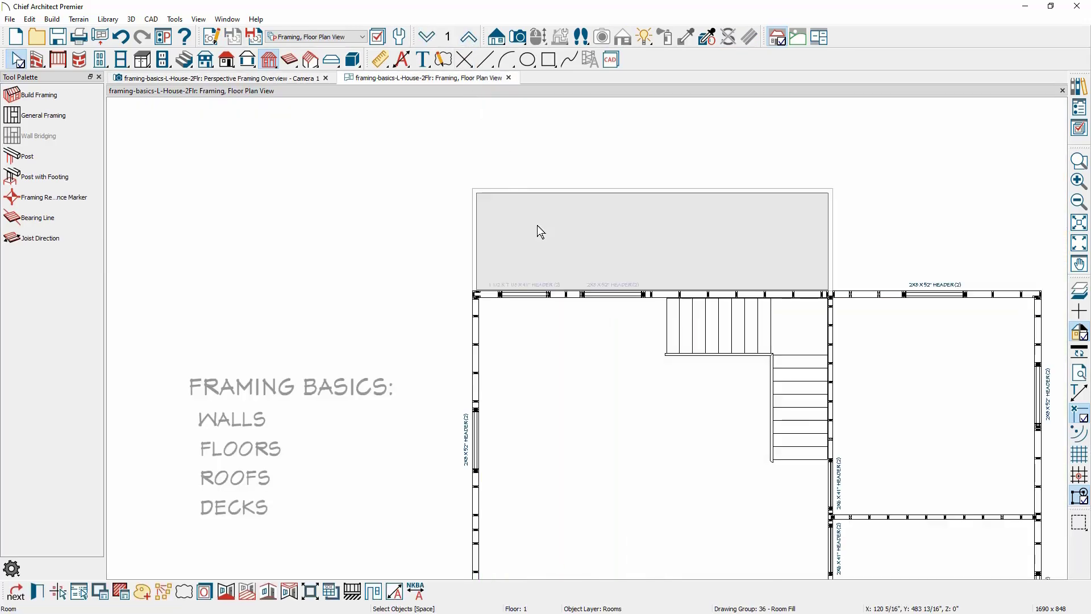
pyautogui.doubleClick(537, 225)
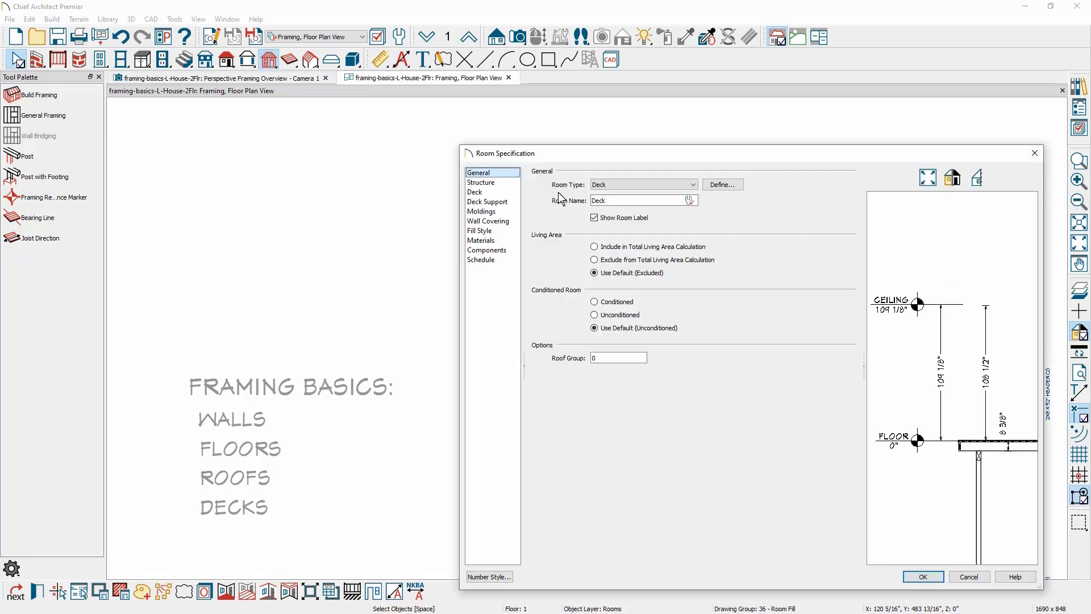
pyautogui.click(509, 193)
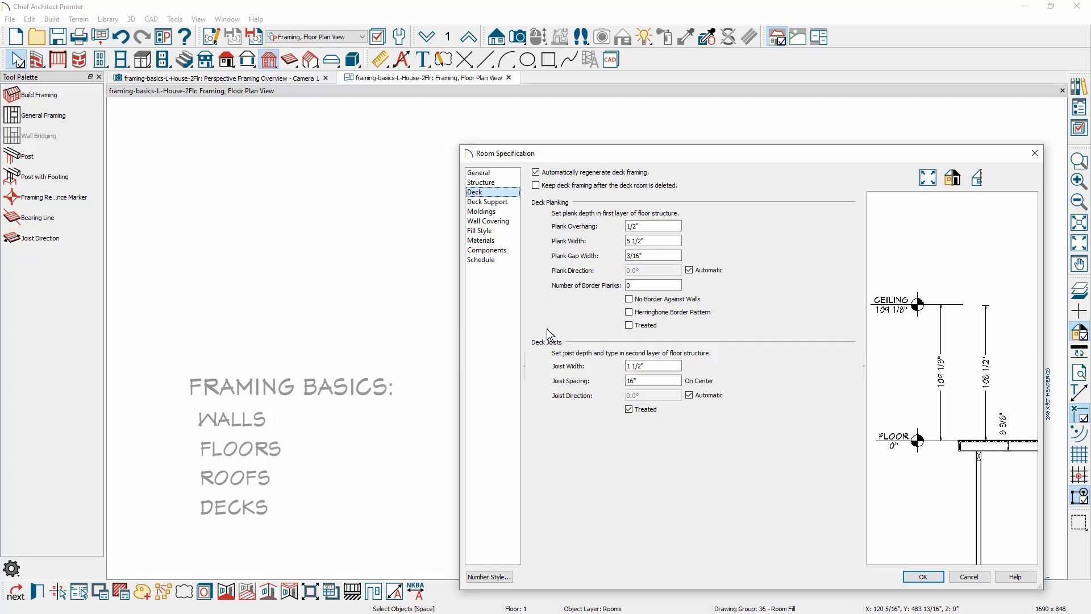
# Review the deck room's beam, post and footing support settings and the available deck beam types, leaving the beam defaults without changes.
pyautogui.click(493, 202)
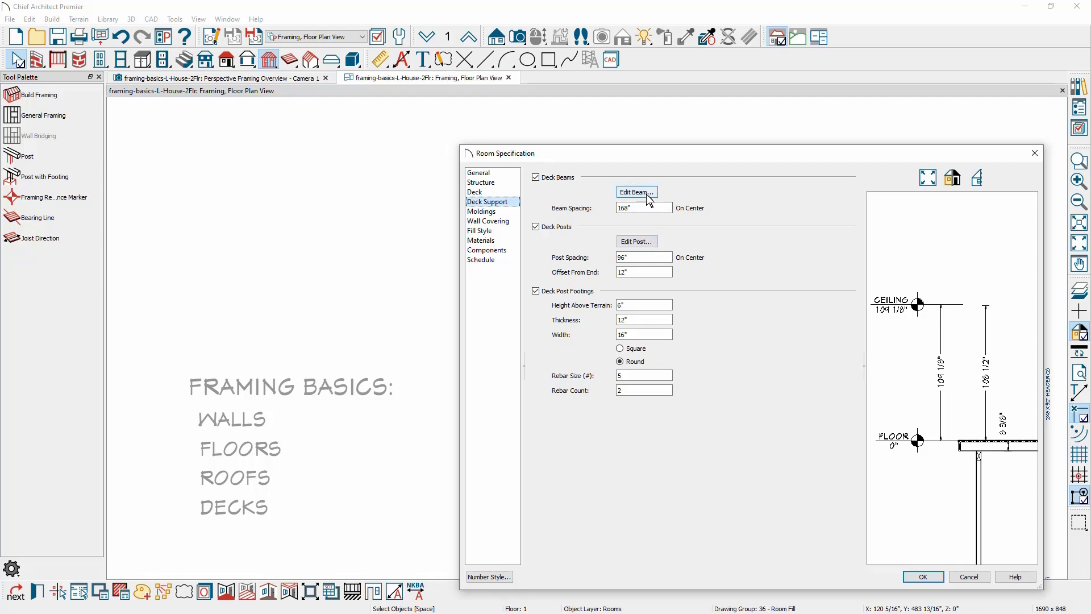
pyautogui.click(648, 193)
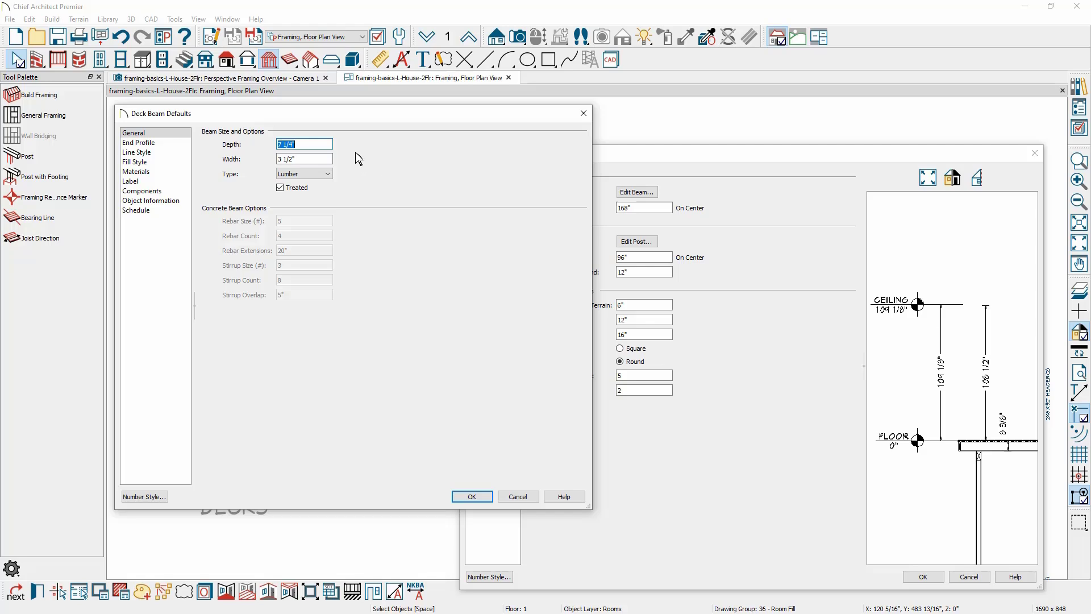
pyautogui.click(307, 175)
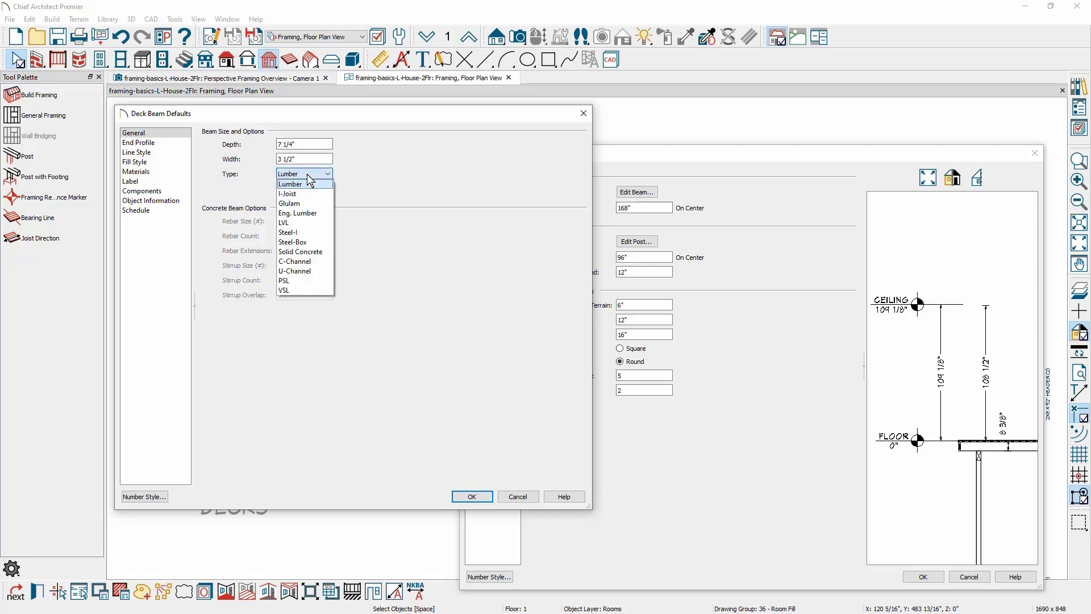
pyautogui.click(307, 176)
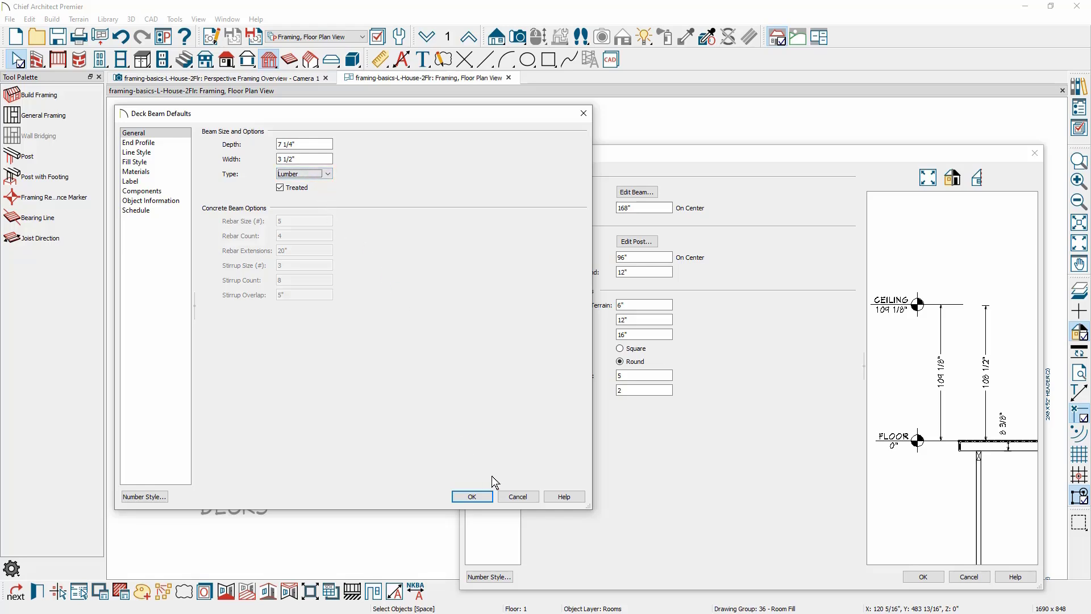
pyautogui.click(514, 496)
# Review the deck room's options for automatically regenerating and keeping deck framing, moving the specification dialog to check the deck in plan.
pyautogui.click(497, 193)
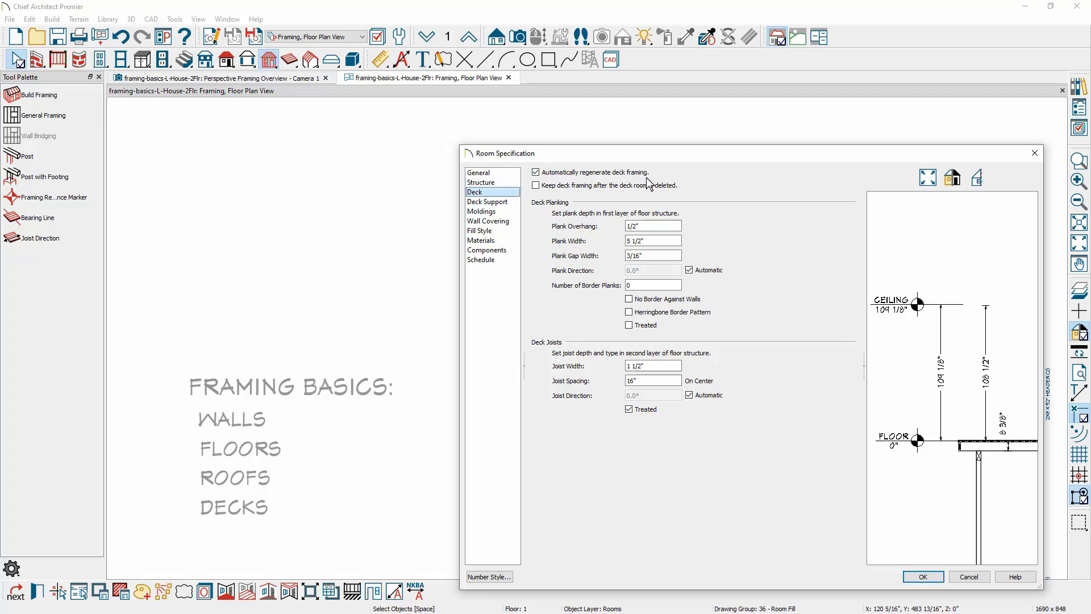
pyautogui.moveTo(659, 151); pyautogui.dragTo(616, 301)
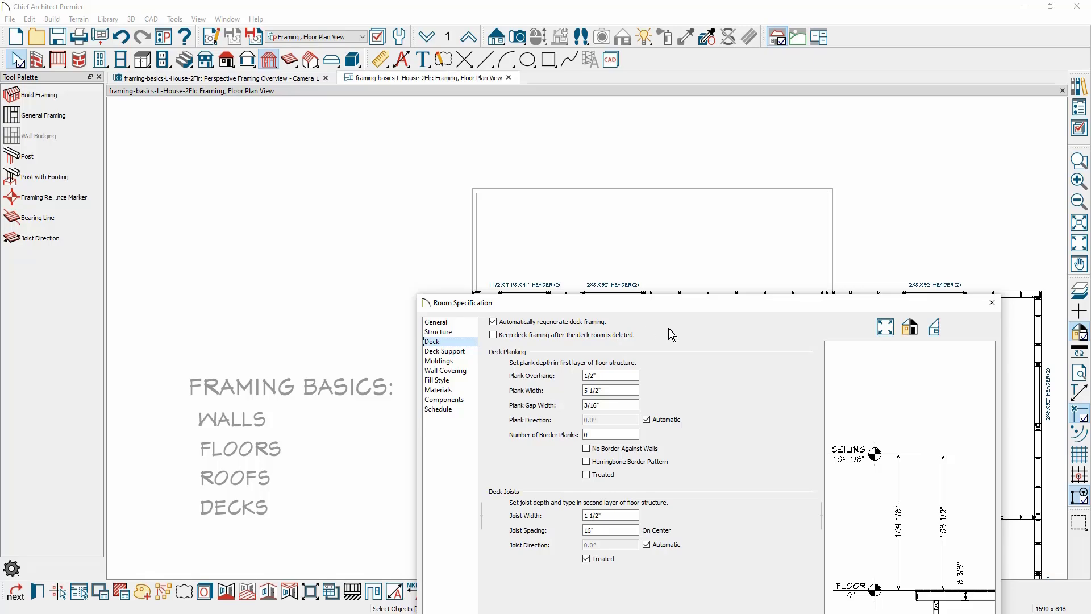
pyautogui.moveTo(674, 307); pyautogui.dragTo(675, 287)
pyautogui.moveTo(675, 288); pyautogui.dragTo(674, 169)
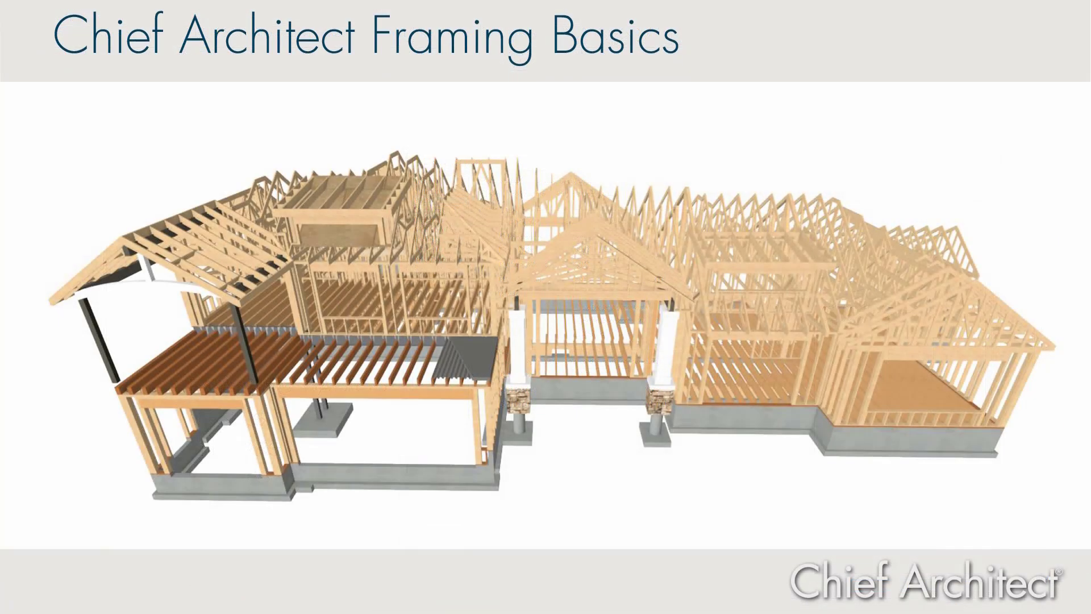